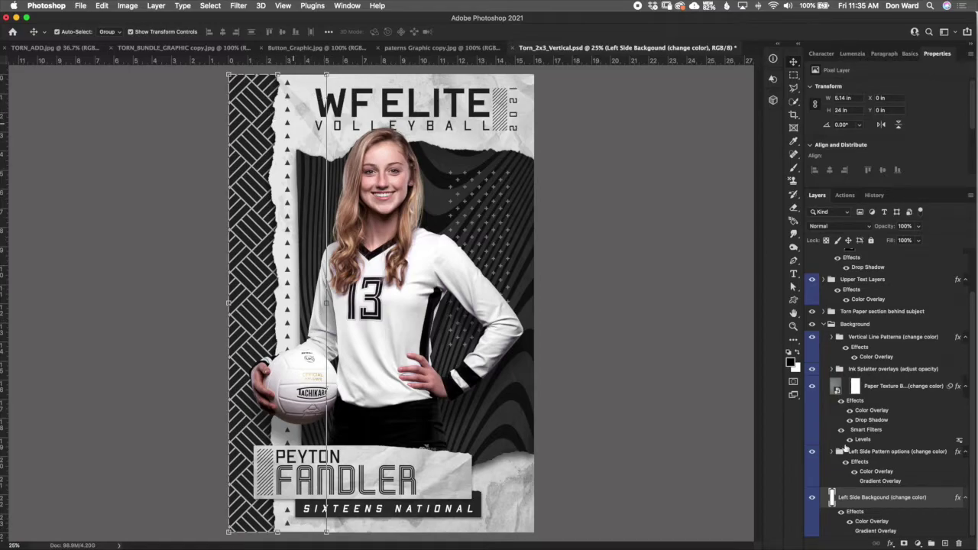
- Try a red c82828 color overlay on the Left Side Background layer, then cancel the layer style changes
double_click(870, 523)
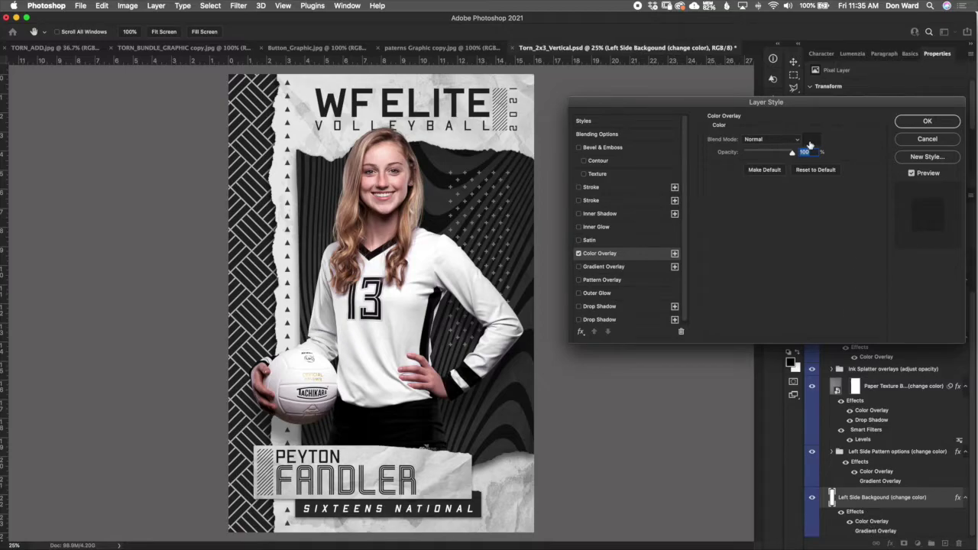
left_click(928, 121)
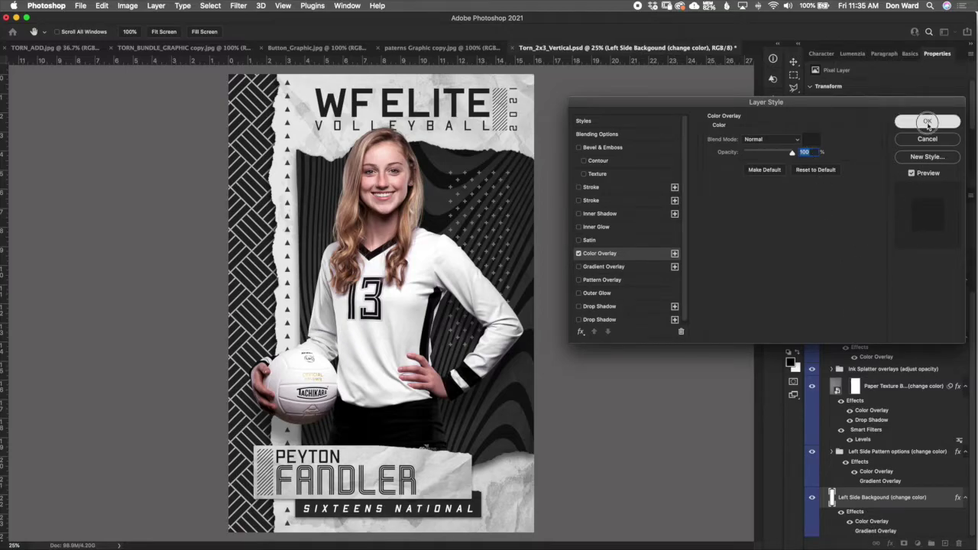
double_click(872, 523)
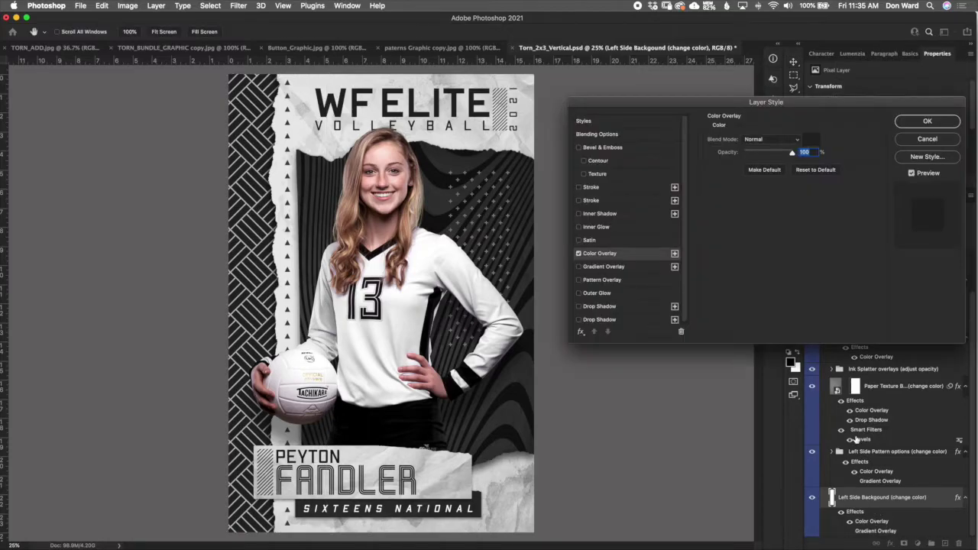
left_click(812, 140)
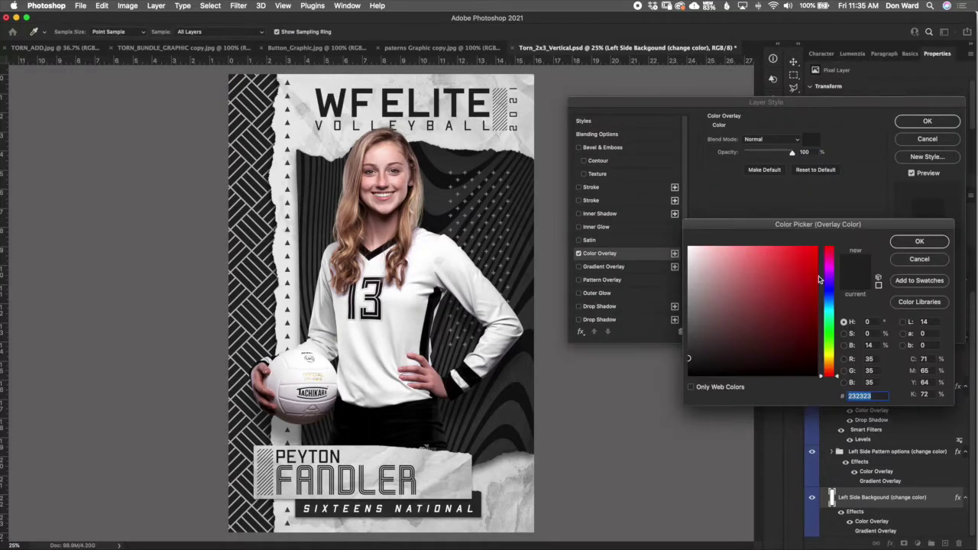
left_click(792, 274)
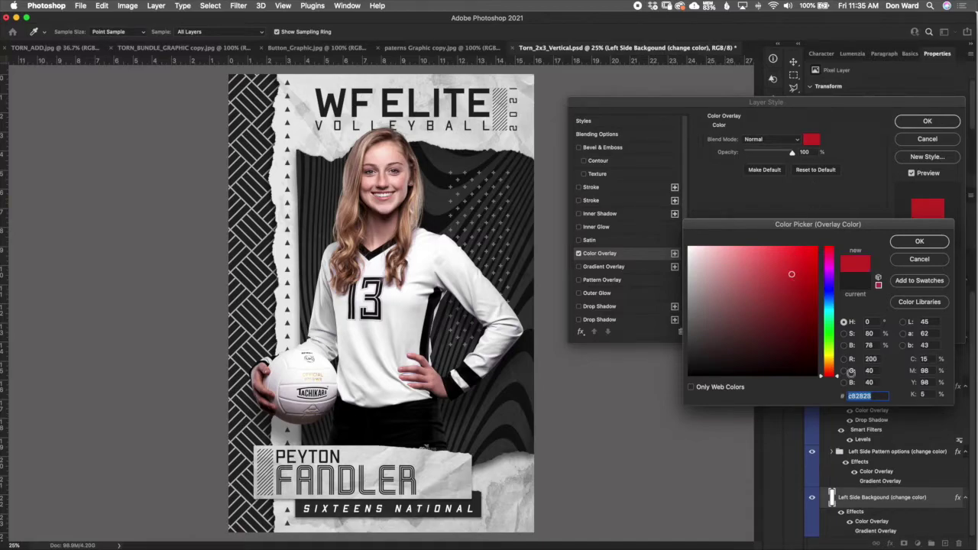
left_click(919, 259)
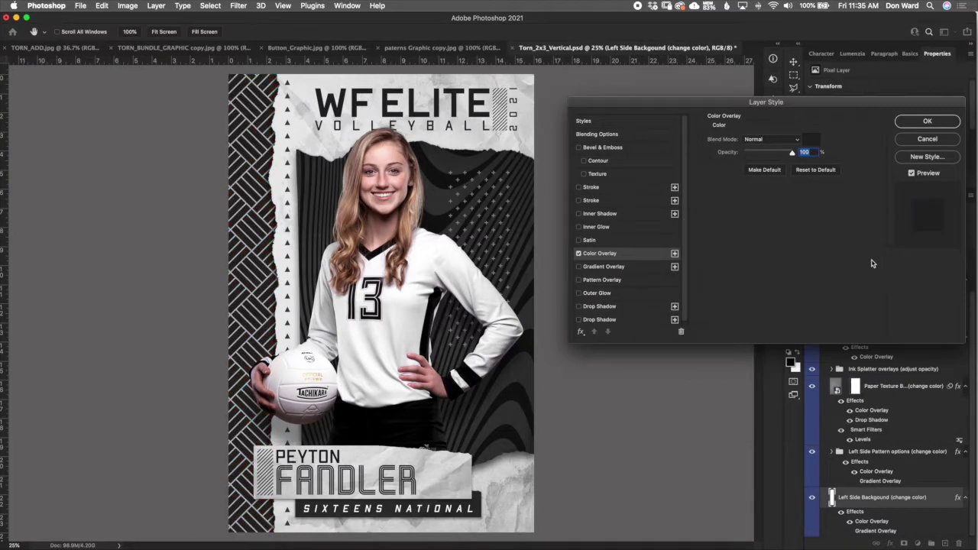
left_click(903, 141)
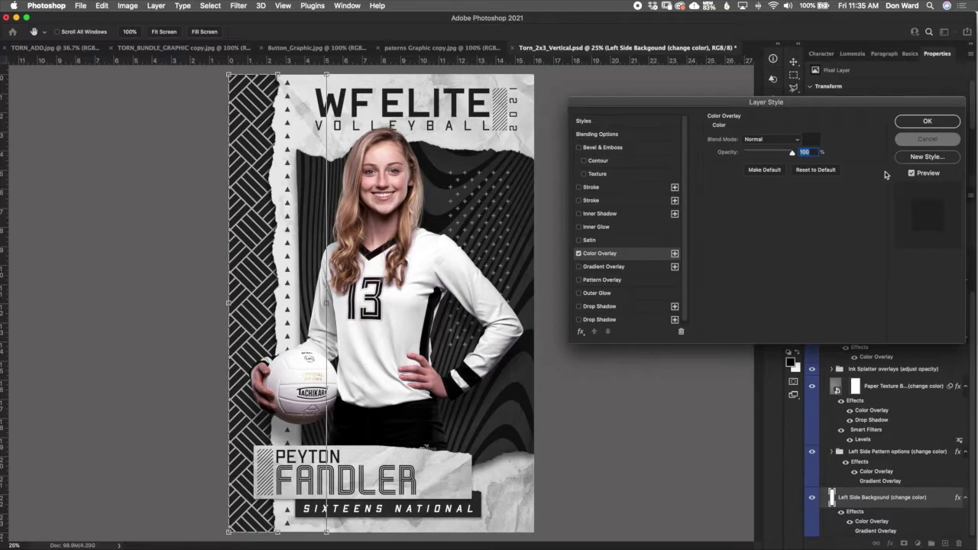
- Try the gradient overlay instead of the color overlay on the Left Side Background layer, and switch back to the color overlay
left_click(850, 530)
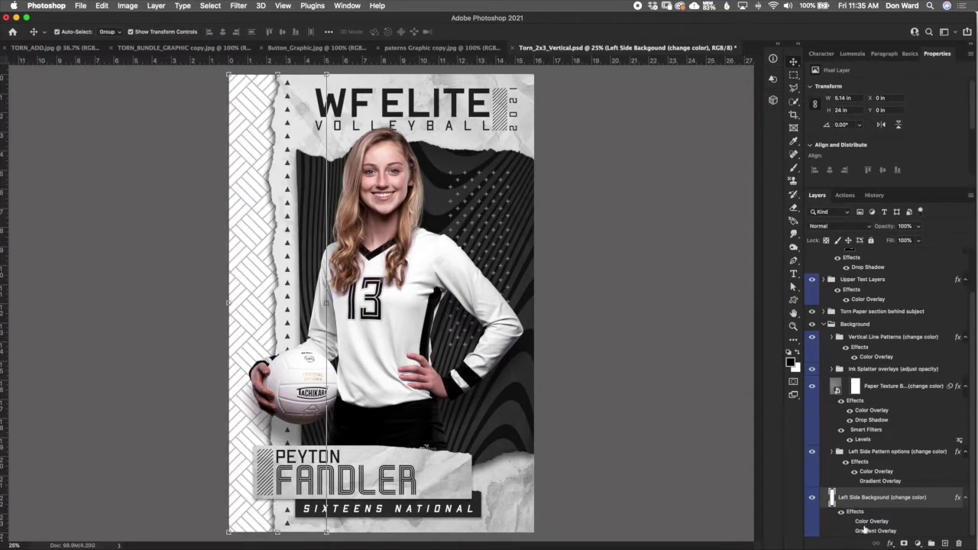
left_click(850, 531)
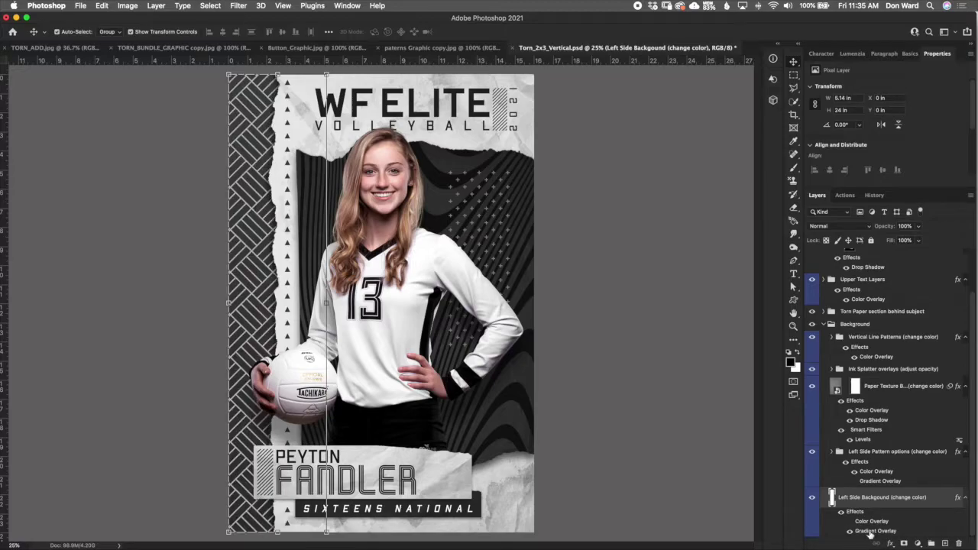
double_click(871, 532)
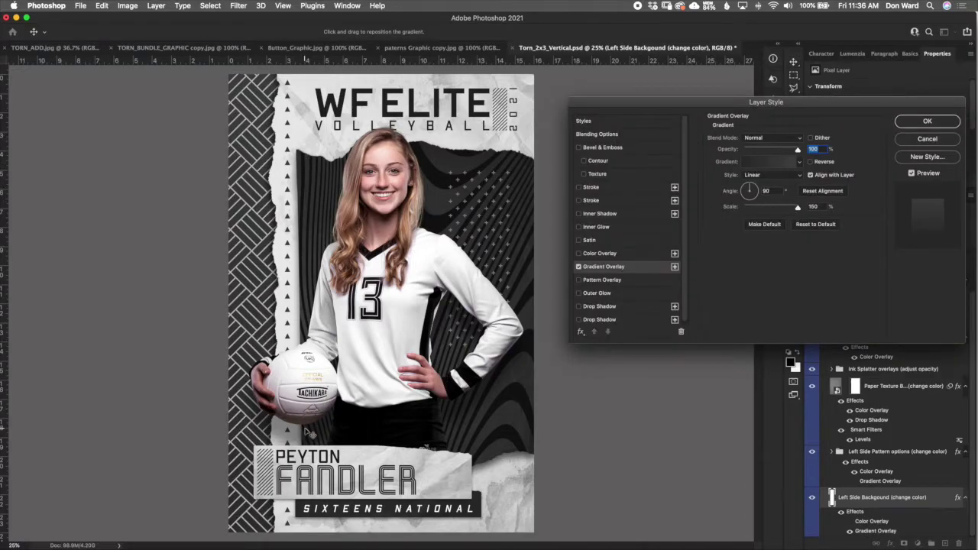
left_click(914, 142)
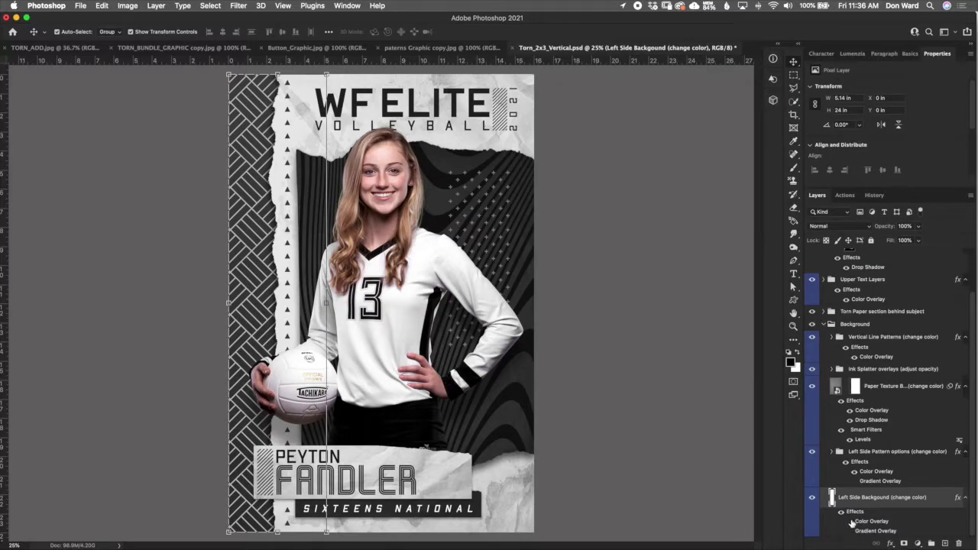
left_click(850, 530)
key("super+z")
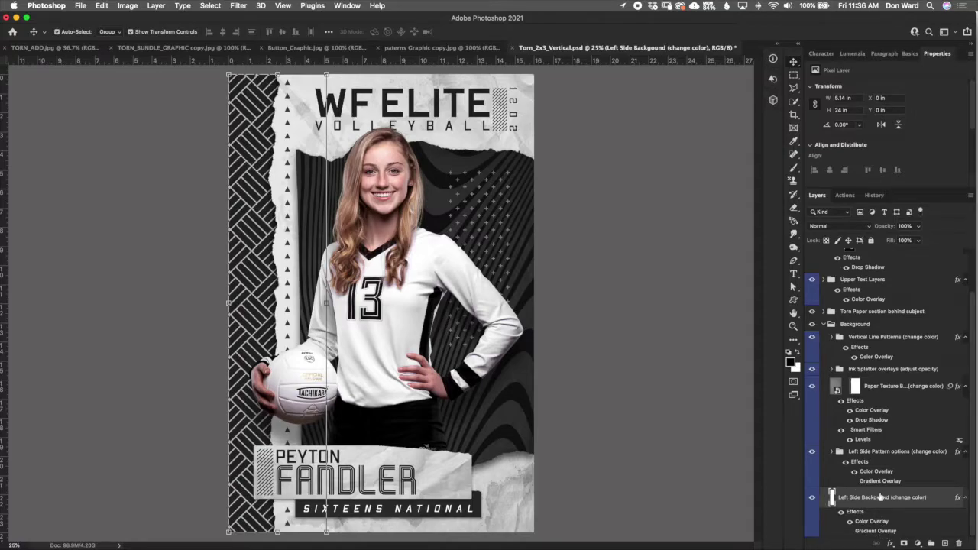
- Try a red color overlay on the Left Side Pattern options group and cancel the layer style changes
left_click(883, 452)
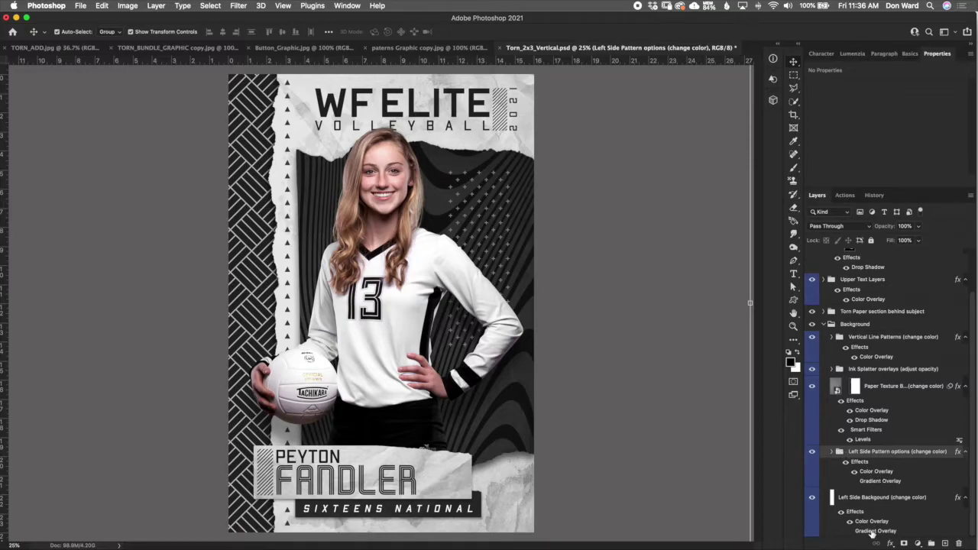
double_click(879, 472)
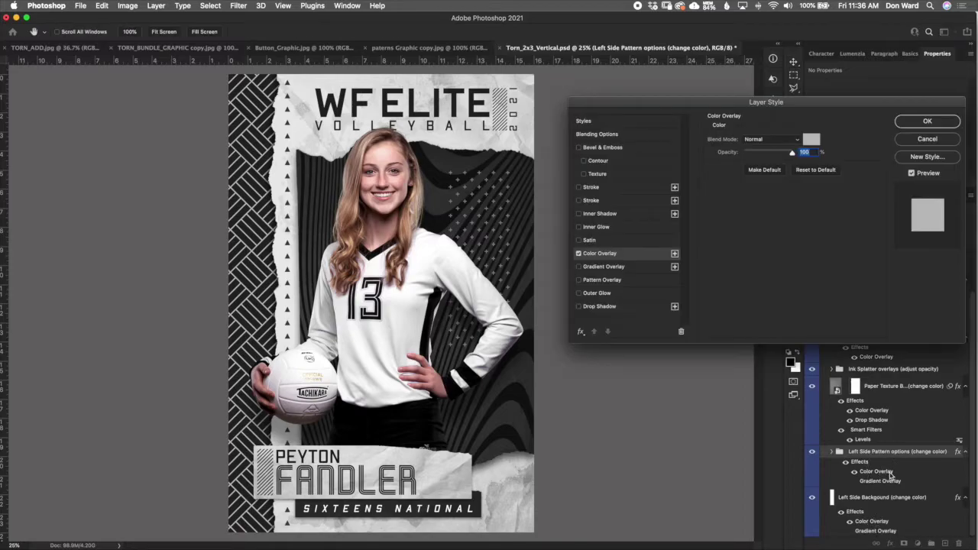
left_click(812, 139)
left_click(799, 262)
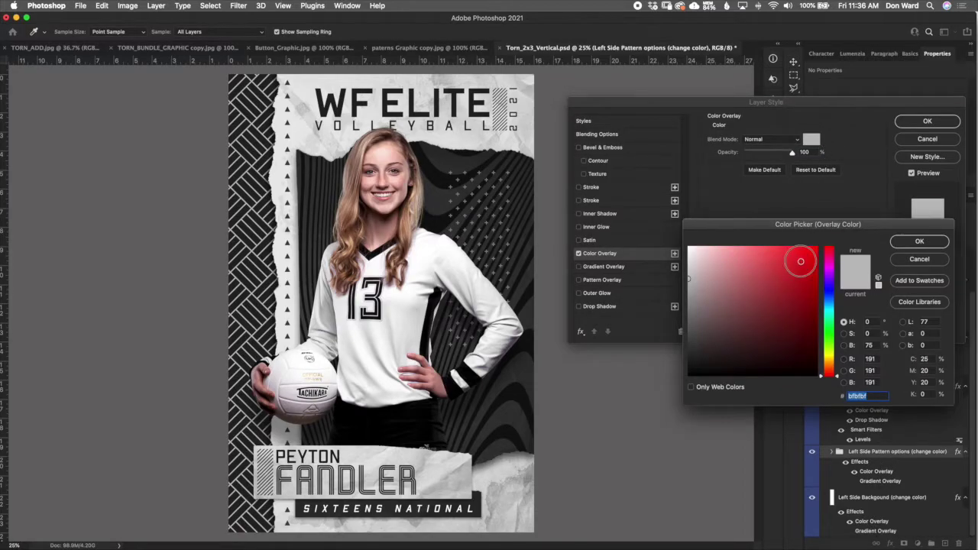
left_click(934, 260)
left_click(927, 139)
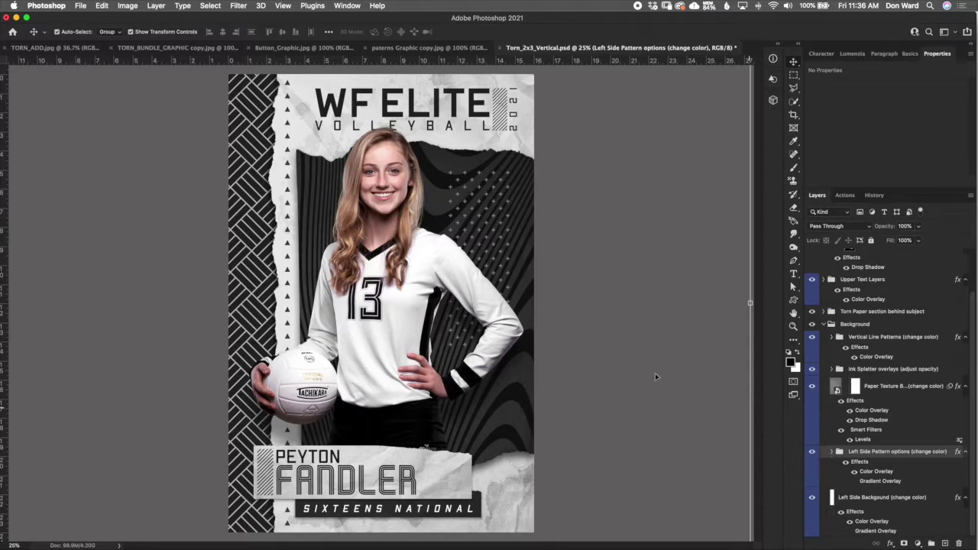
- In the Left Side Pattern options group, hide the Parquet Pattern layer and show the Hexagon Pattern layer
left_click(832, 452)
left_click_drag(971, 417, 969, 518)
left_click(844, 293)
left_click(813, 293)
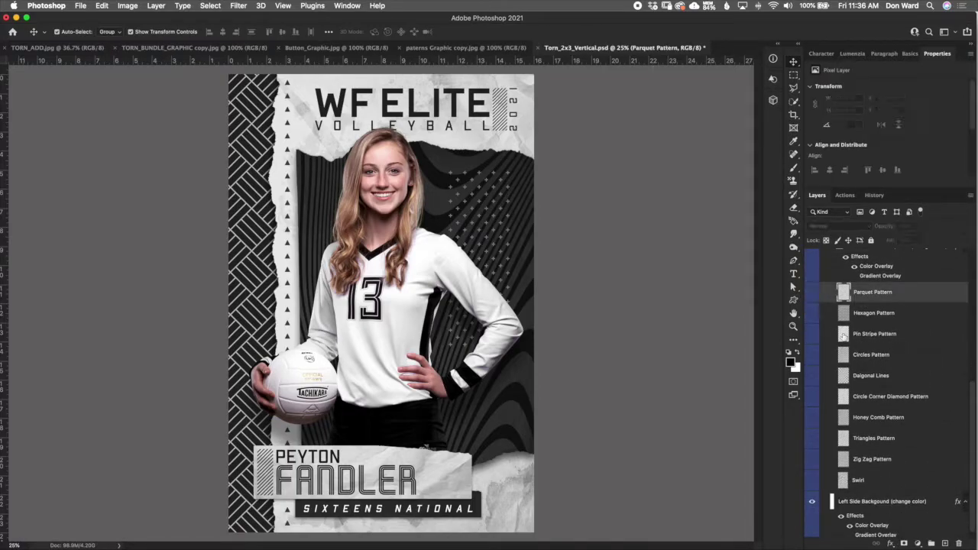
left_click(868, 314)
left_click(812, 313)
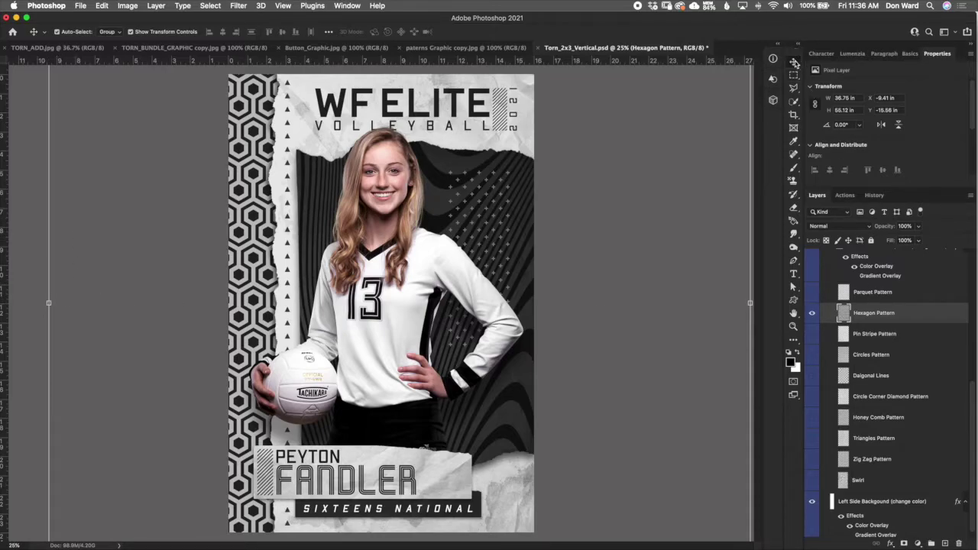
- Try scaling the hexagon pattern to about 61%, rotating it about -15° and repositioning it, then cancel the transform
left_click(49, 303)
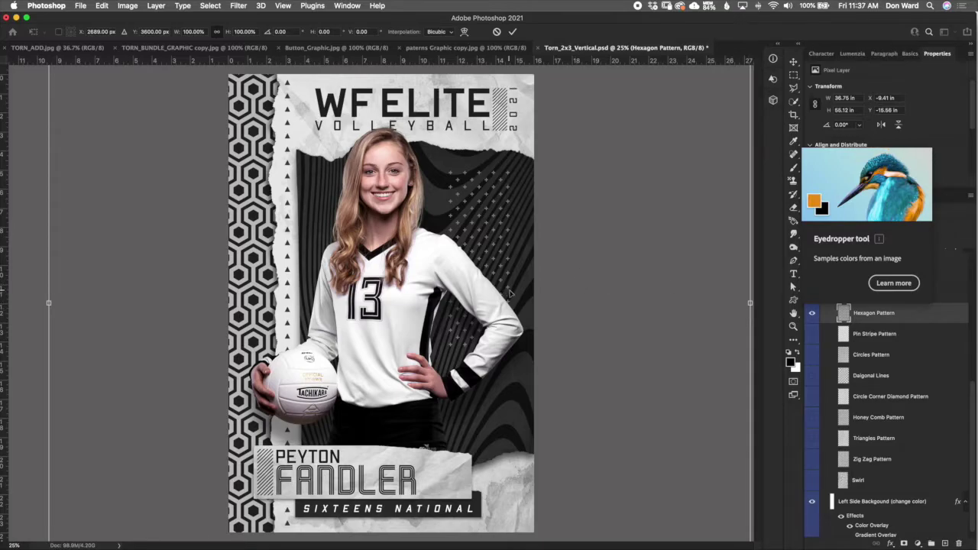
scroll(510, 292, "down", 5)
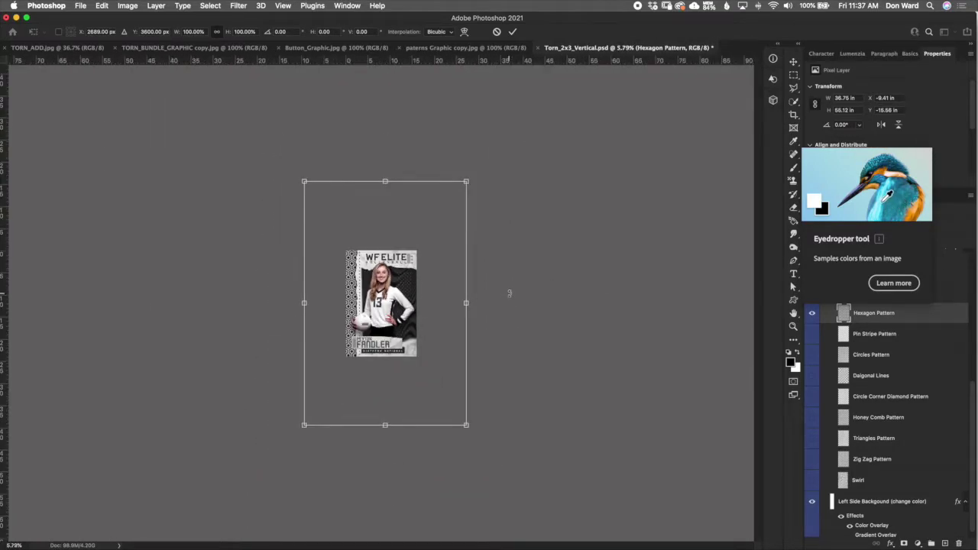
scroll(509, 293, "up", 3)
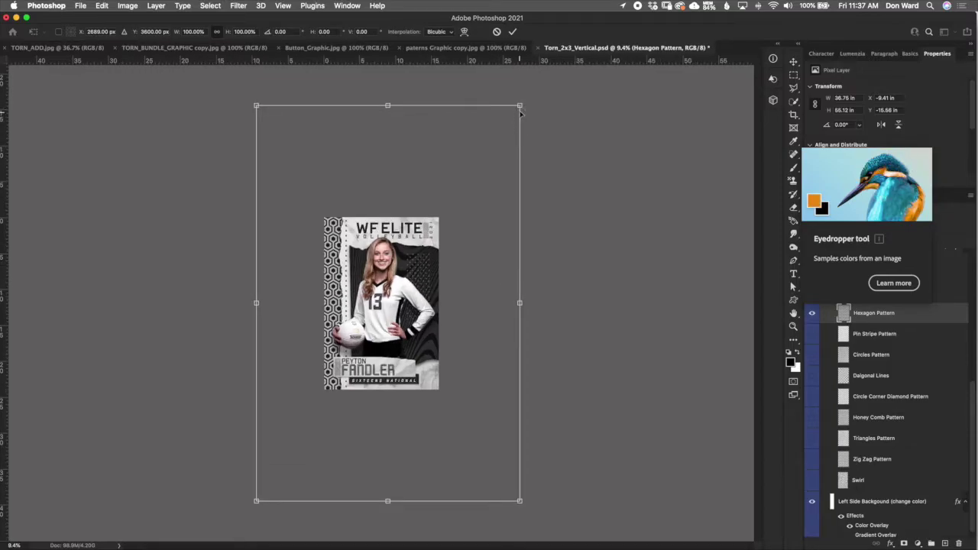
left_click_drag(520, 105, 457, 217)
left_click_drag(256, 501, 319, 406)
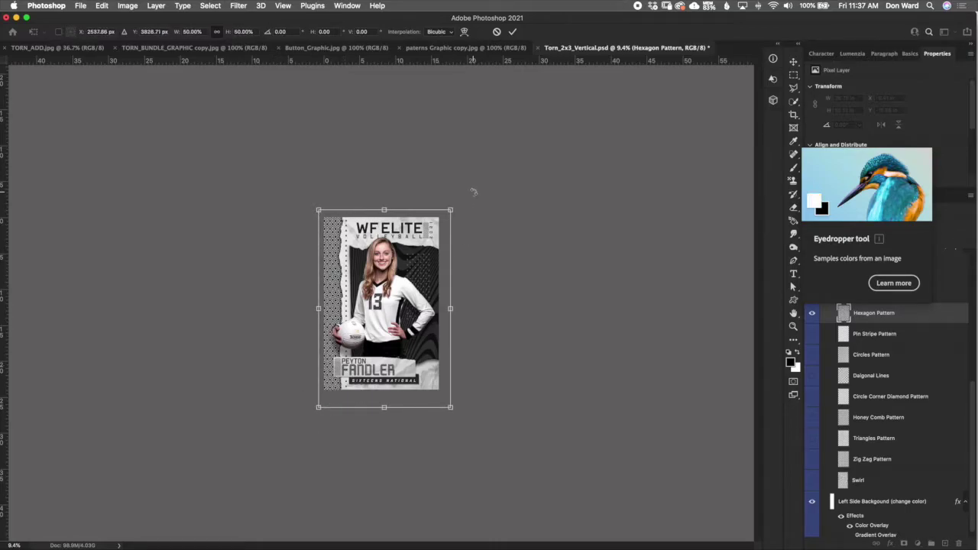
left_click_drag(474, 188, 461, 173)
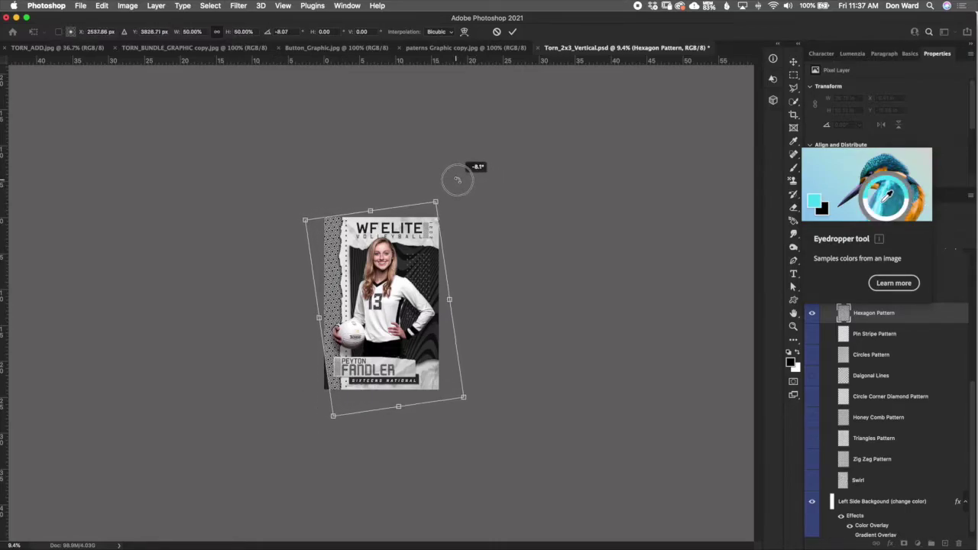
left_click_drag(370, 262, 337, 259)
left_click_drag(417, 181, 410, 143)
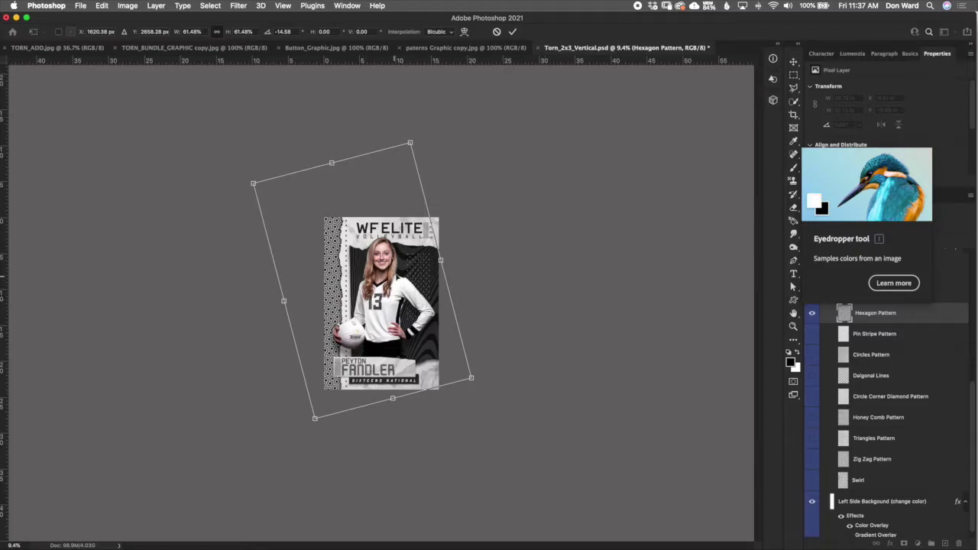
left_click(497, 32)
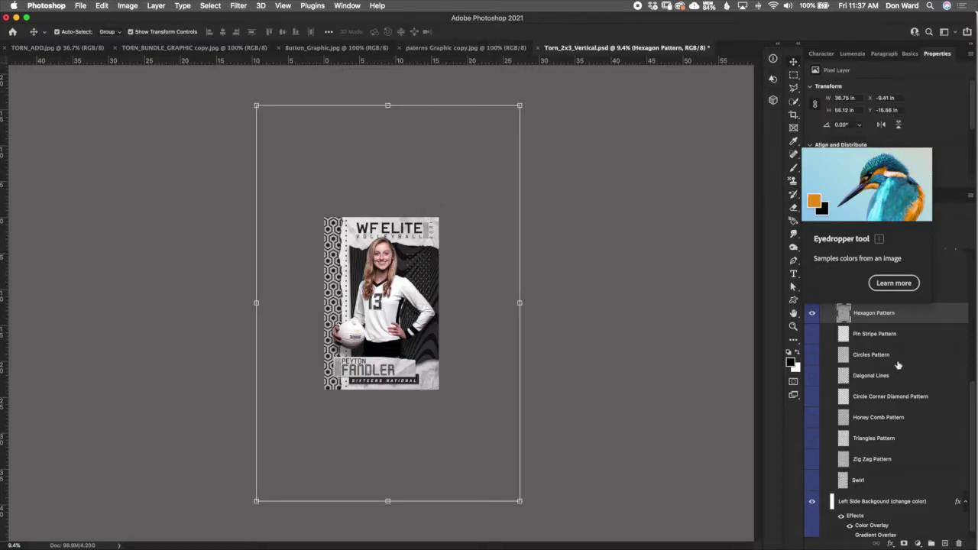
scroll(973, 456, "down", 1)
scroll(972, 456, "up", 3)
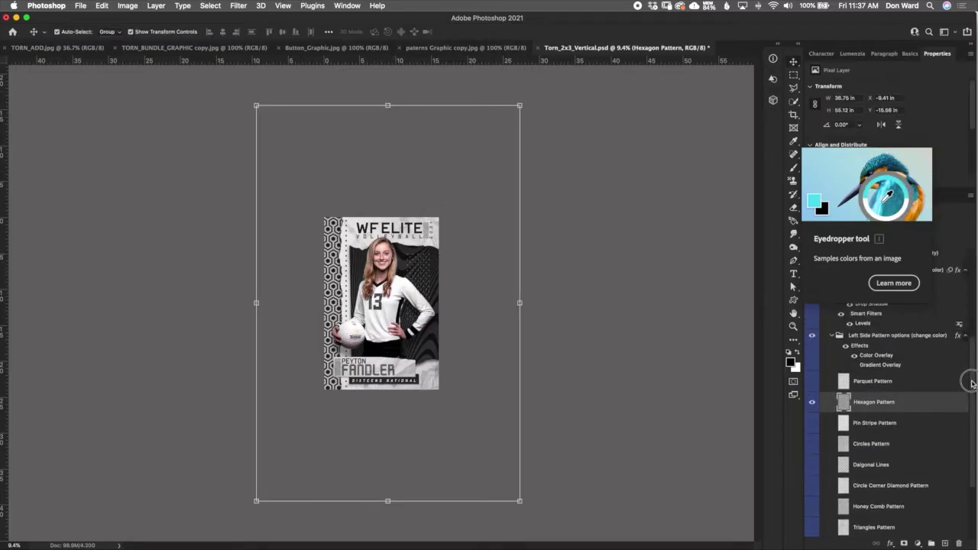
left_click(892, 382)
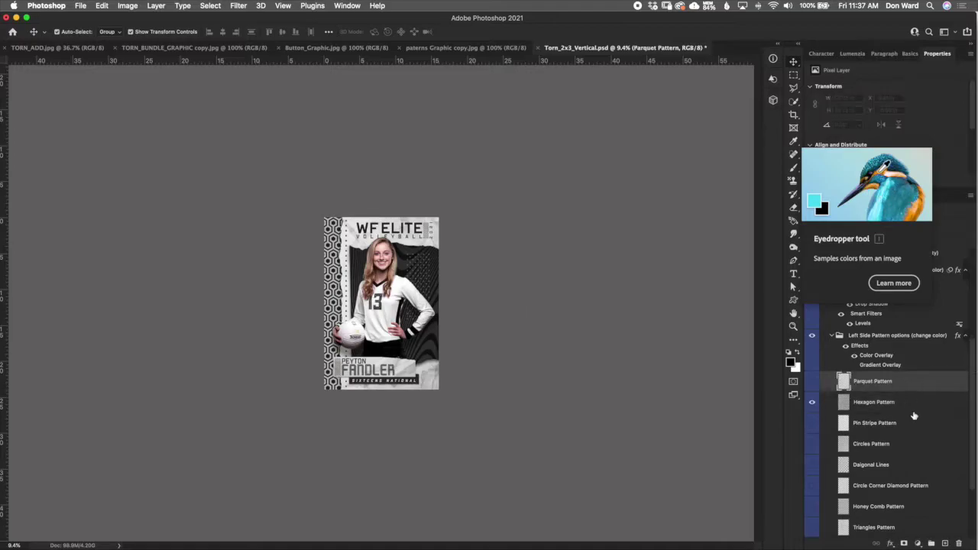
left_click(911, 425)
left_click(921, 404)
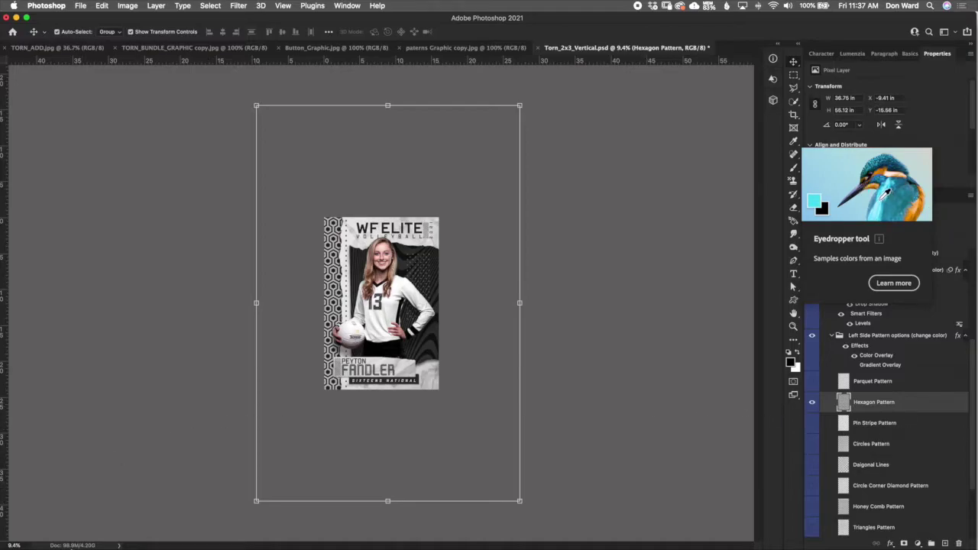
mouse_move(73, 548)
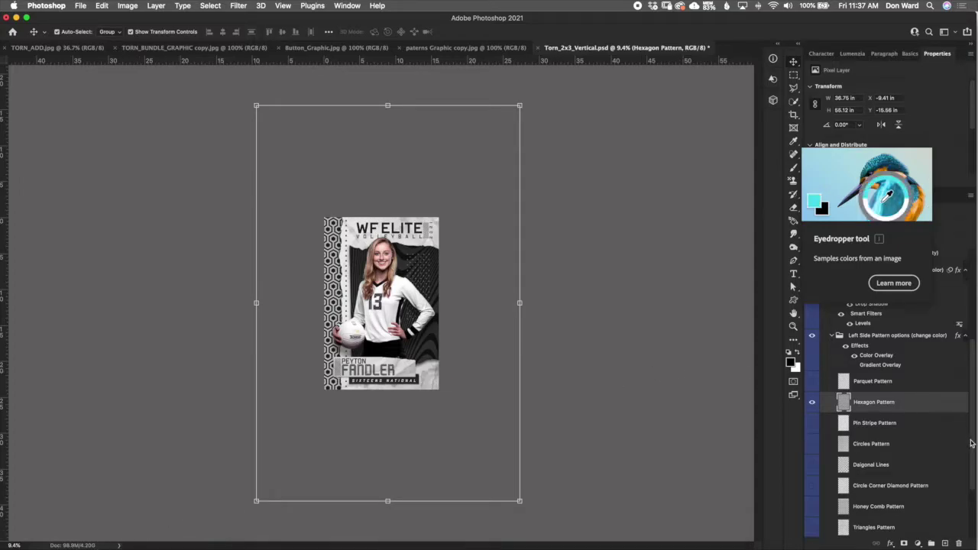
scroll(972, 447, "down", 2)
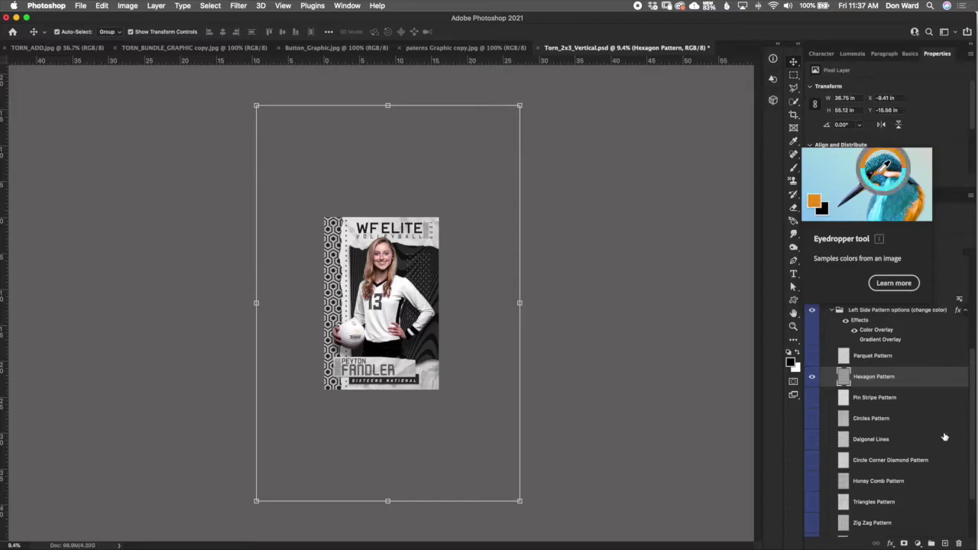
left_click(916, 399)
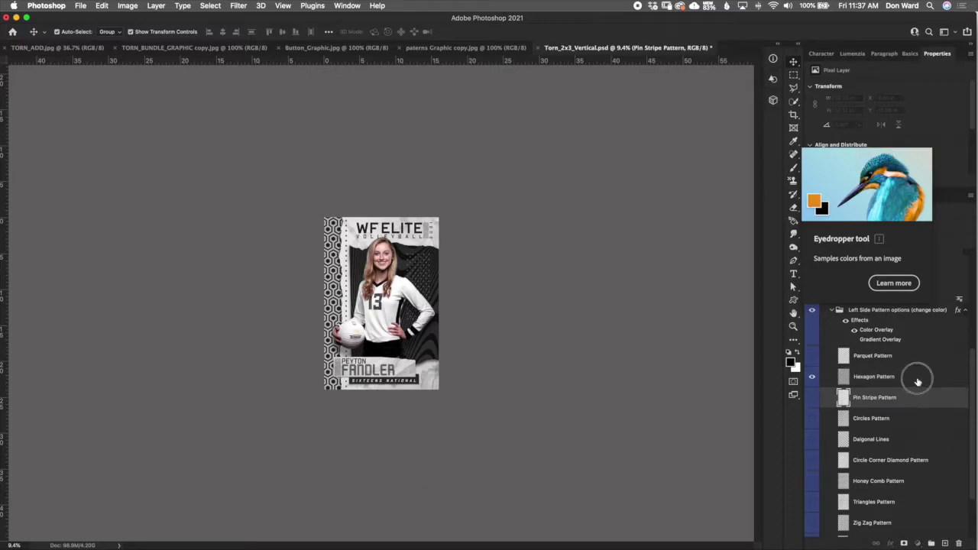
left_click(916, 376)
- Select all the pattern layers in the Left Side Pattern options group except Hexagon Pattern, from Parquet Pattern down to Swirl
left_click(917, 358)
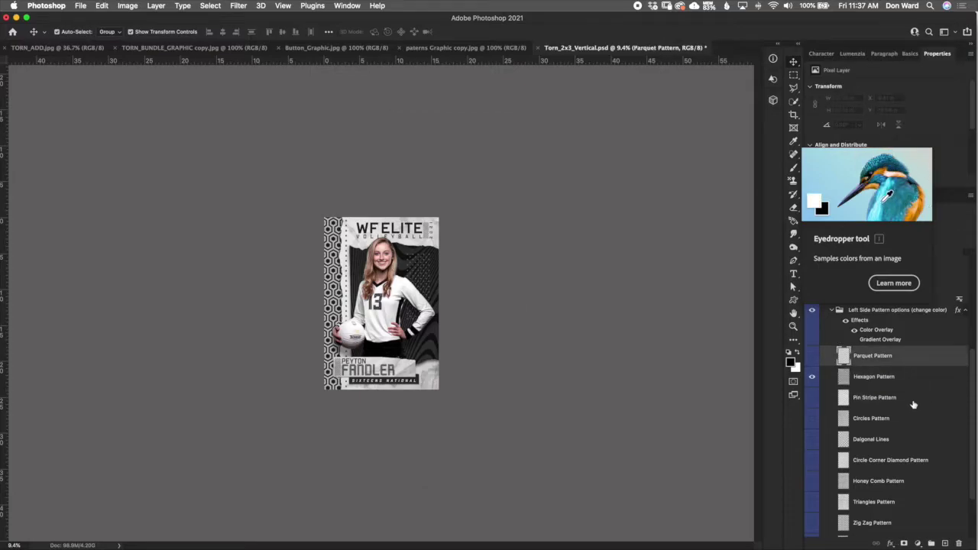
left_click(918, 401, "super")
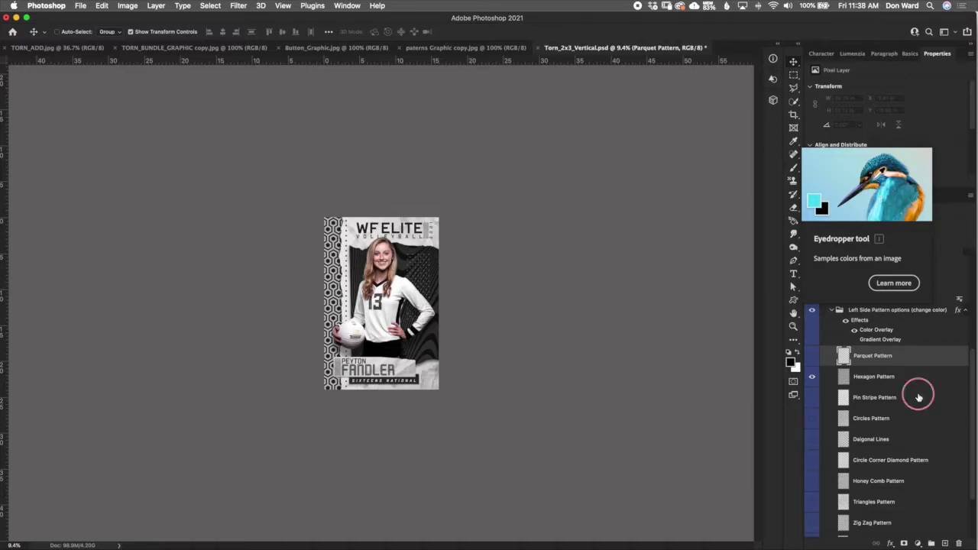
left_click(921, 422, "super")
left_click(915, 443, "super")
left_click(915, 463, "super")
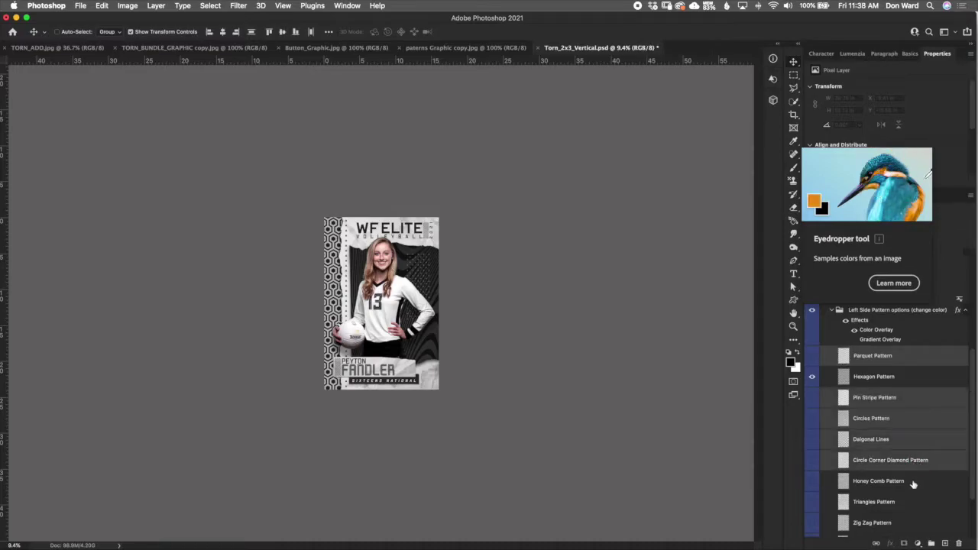
left_click(914, 483, "super")
left_click(915, 504, "super")
left_click(921, 524, "super")
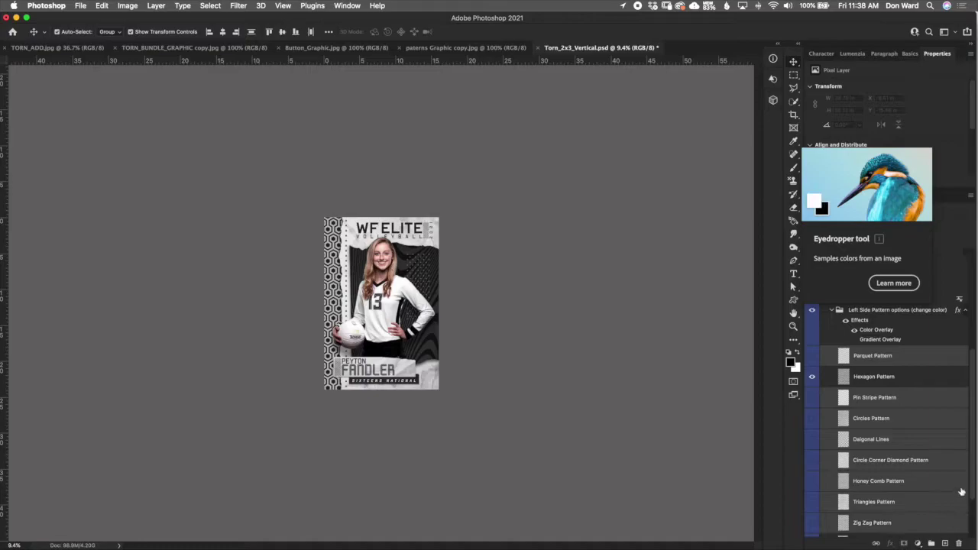
scroll(972, 525, "down", 2)
left_click(925, 480, "super")
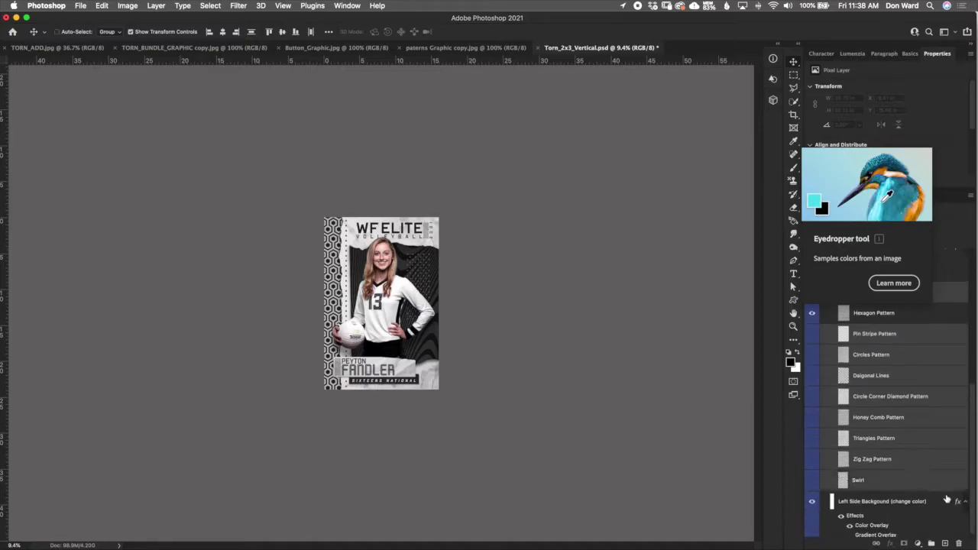
scroll(972, 496, "up", 1)
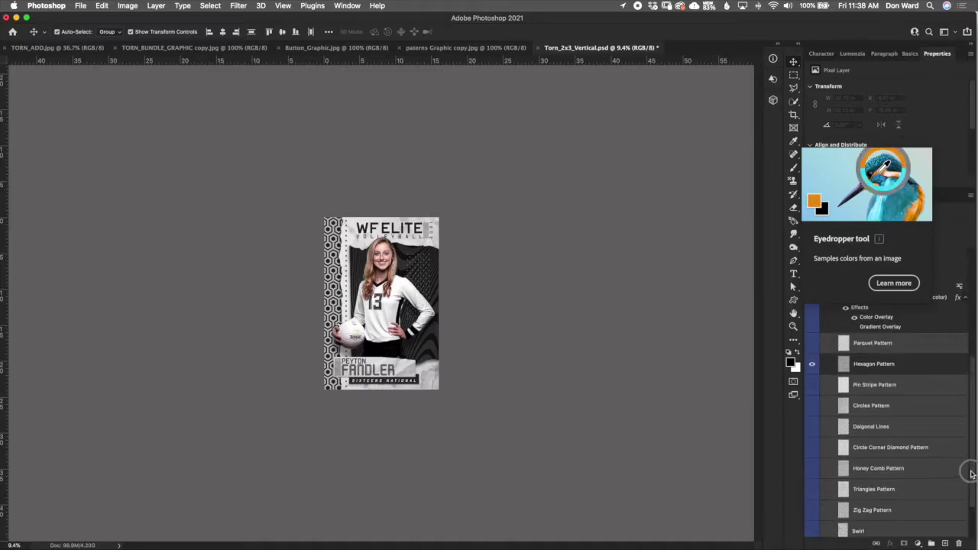
scroll(969, 470, "up", 2)
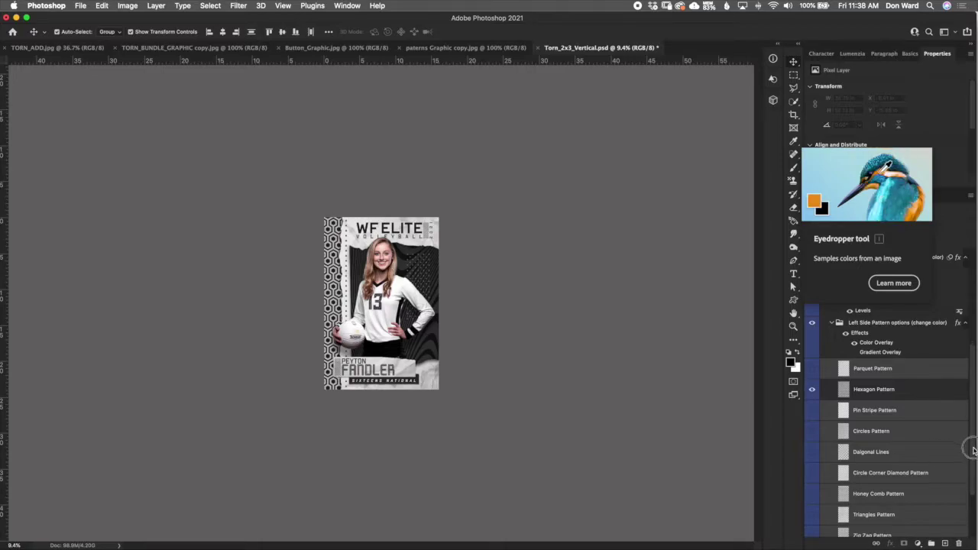
- Hide the Hexagon Pattern layer, preview Pin Stripe Pattern in its place, and switch the visible left-side pattern to Circles Pattern
scroll(967, 444, "up", 1)
left_click(814, 415)
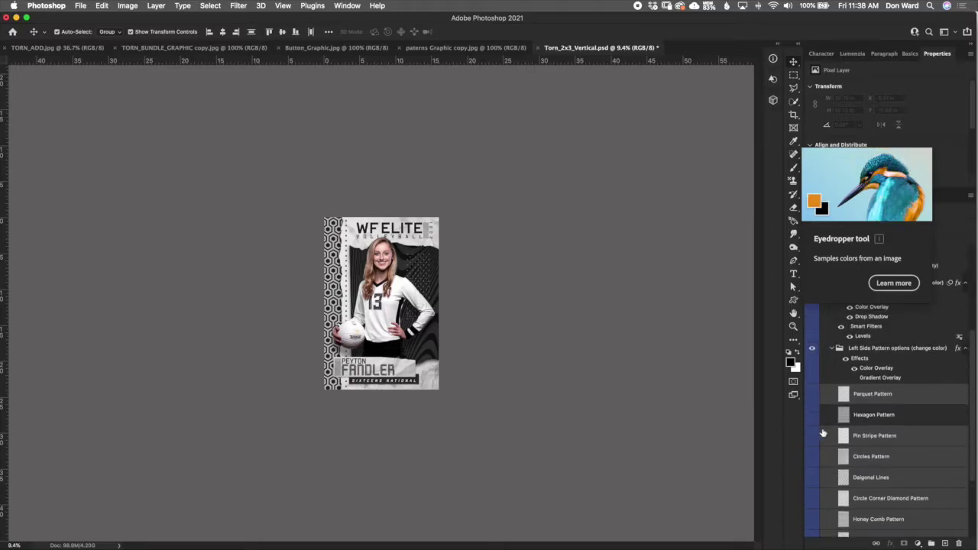
left_click(812, 436)
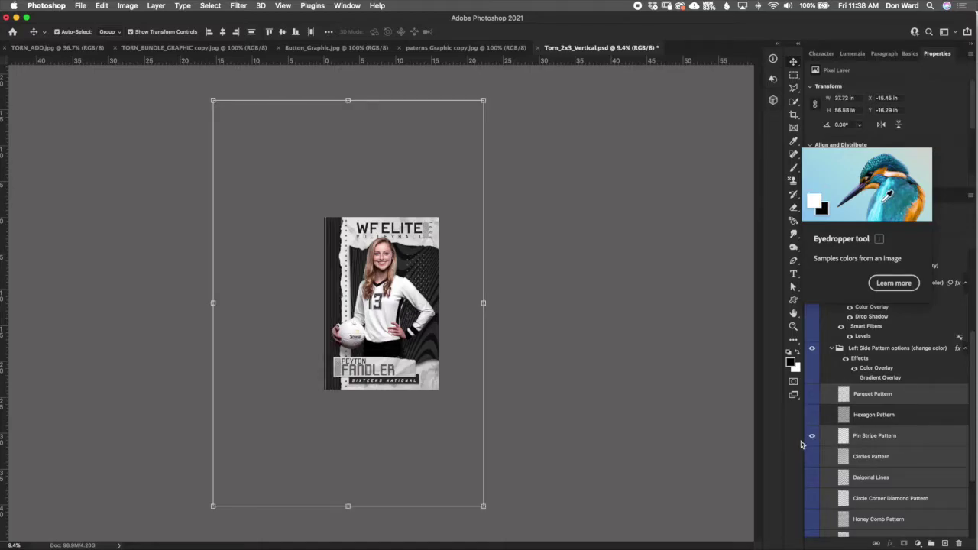
scroll(338, 285, "up", 2)
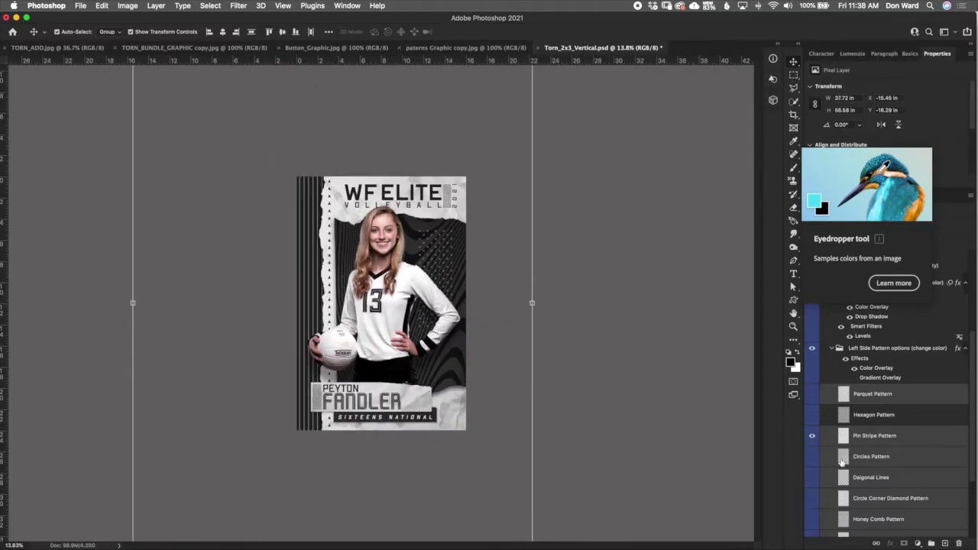
left_click(814, 456)
left_click(813, 436)
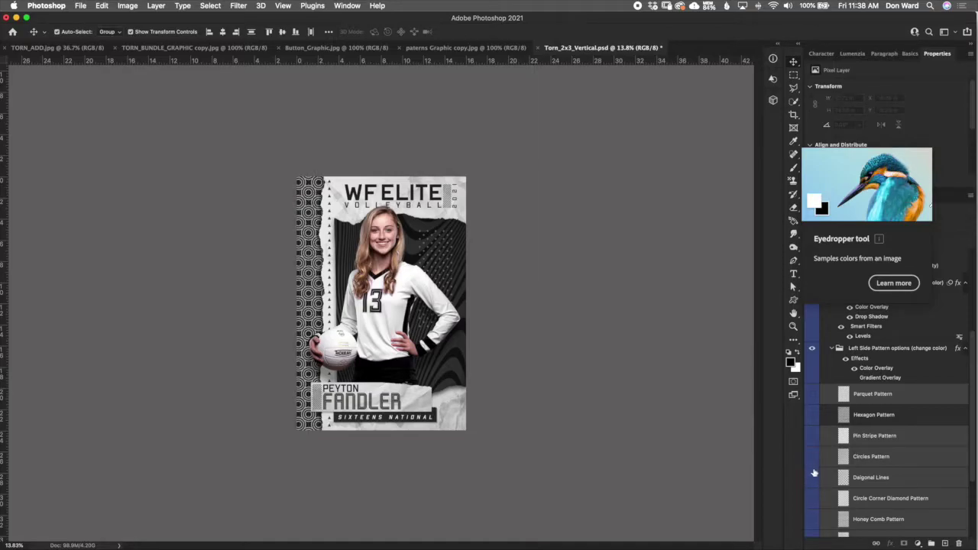
- Replace the visible Circles Pattern with Daigonal Lines, Circle Corner Diamond Pattern and finally Honey Comb Pattern, hiding each previous one
left_click(812, 456)
left_click(812, 477)
left_click(813, 498)
left_click(813, 477)
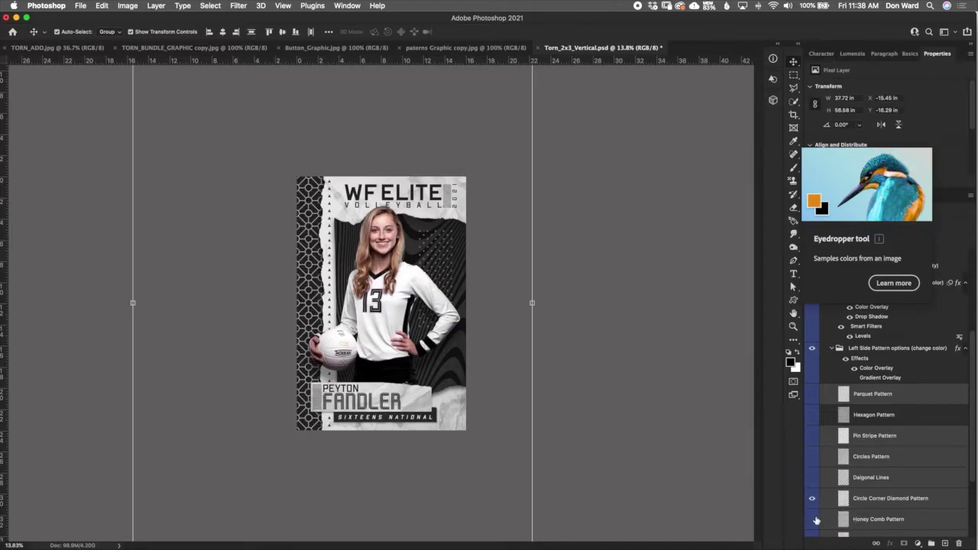
left_click_drag(813, 502, 812, 521)
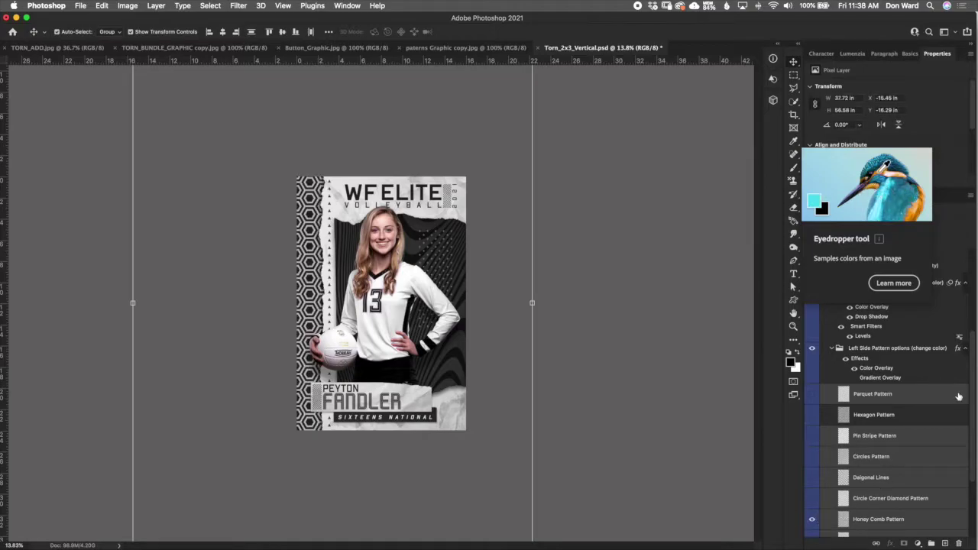
- Replace the visible Honey Comb Pattern with Triangles Pattern, Zig Zag Pattern and finally Swirl, hiding each previous one
scroll(965, 412, "down", 5)
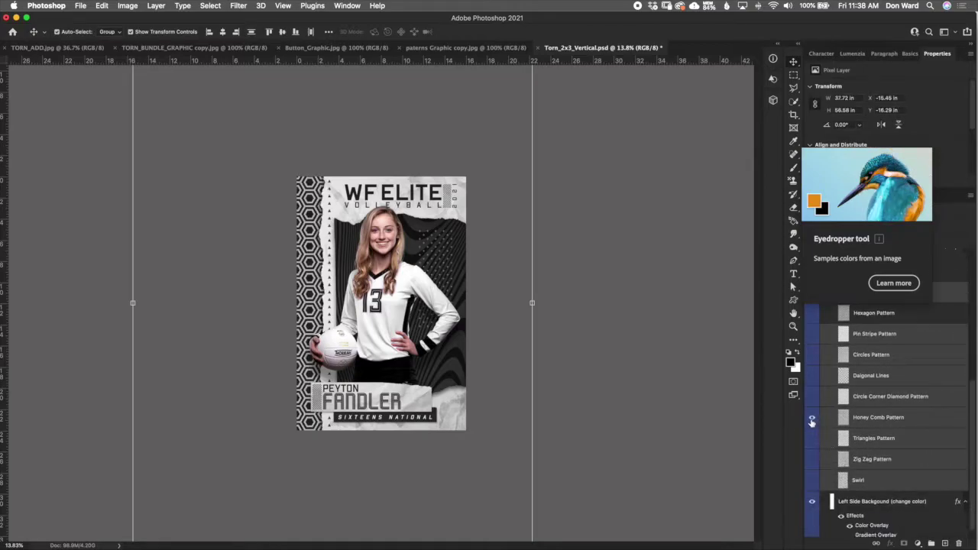
left_click(812, 417)
left_click(811, 438)
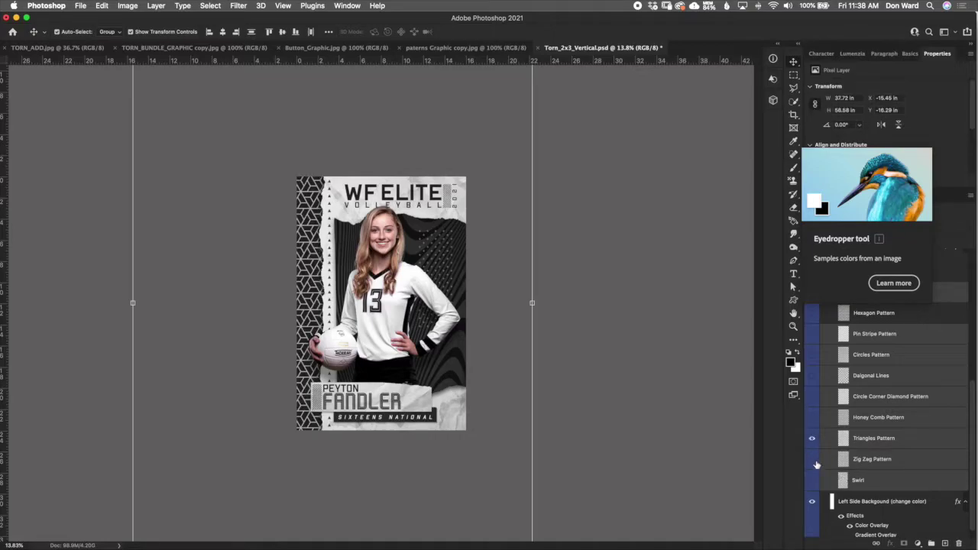
left_click(812, 438)
left_click(812, 458)
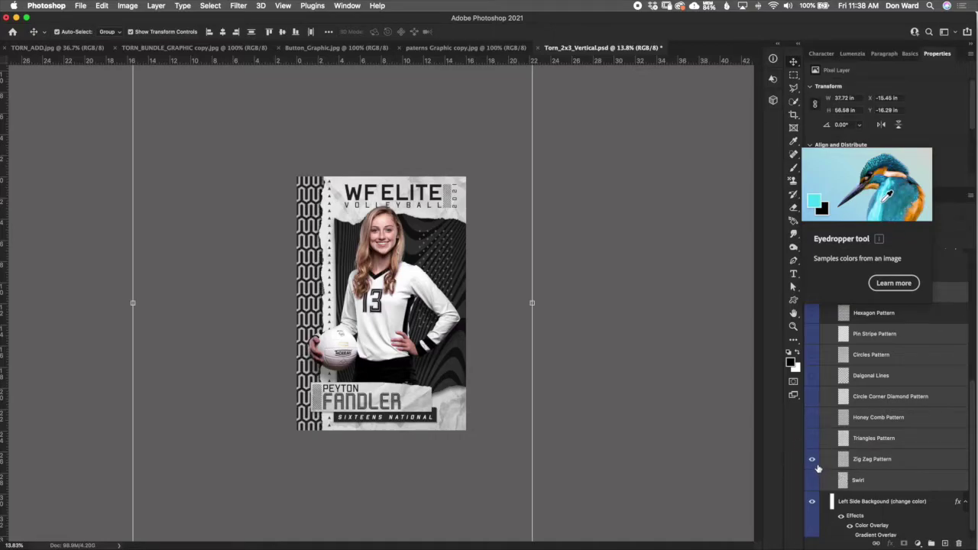
left_click(812, 458)
left_click(812, 480)
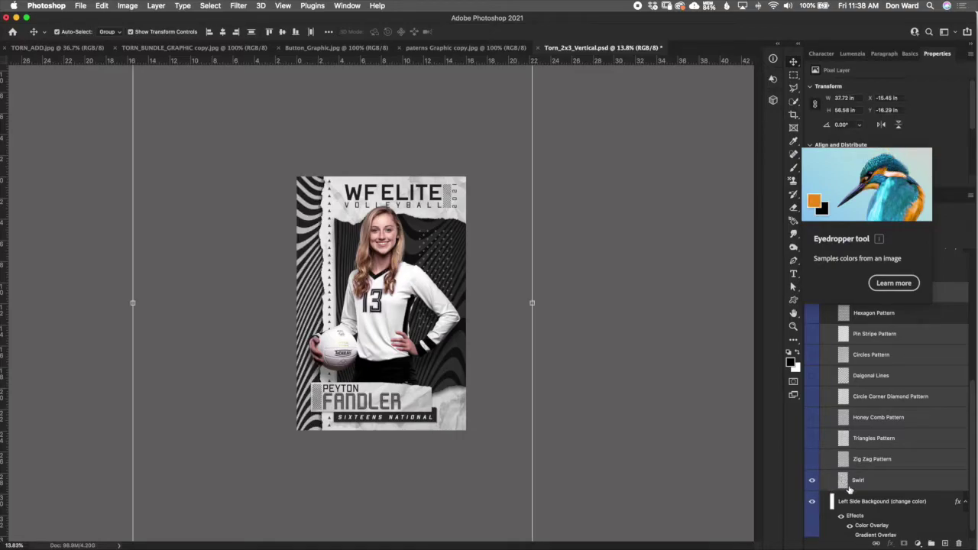
- Try repositioning the Swirl pattern, rotating it about 89° and enlarging it to about 208%, then cancel the transform
left_click(852, 484)
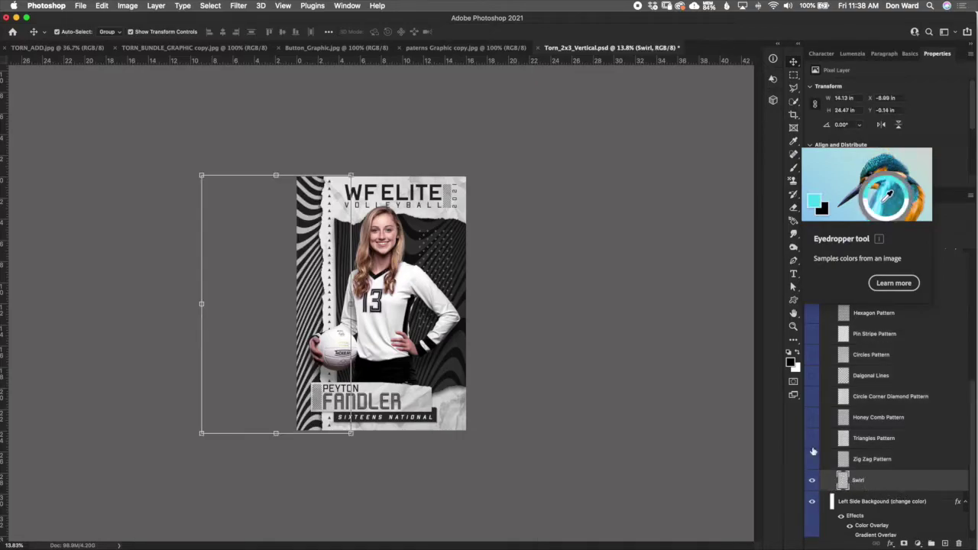
key("super+t")
left_click_drag(262, 235, 329, 237)
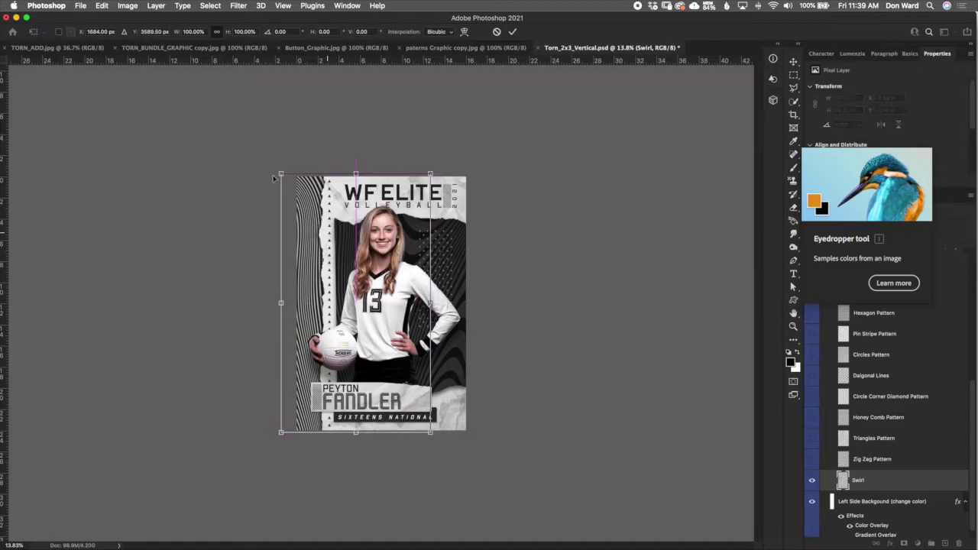
left_click_drag(274, 178, 244, 125)
left_click_drag(354, 200, 345, 221)
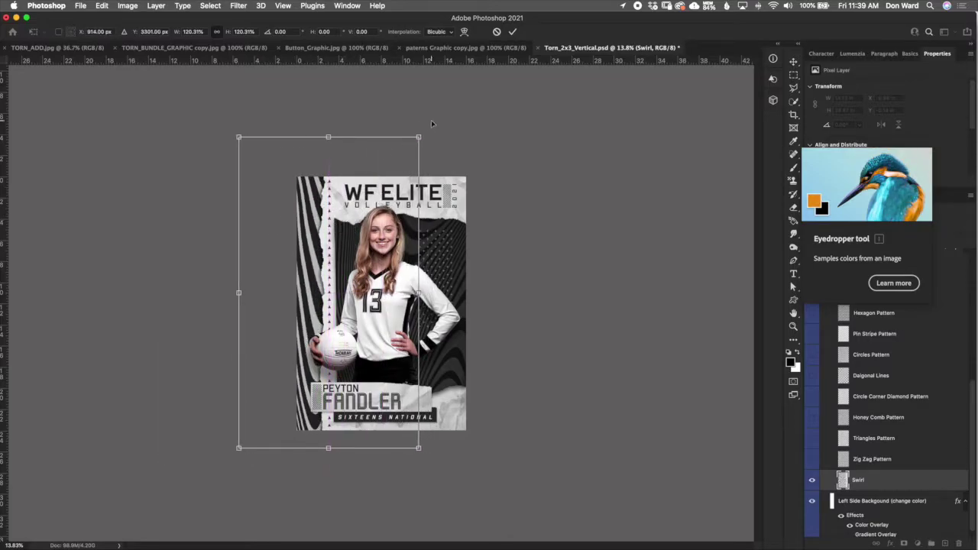
left_click_drag(443, 109, 548, 413)
left_click_drag(483, 203, 560, 155)
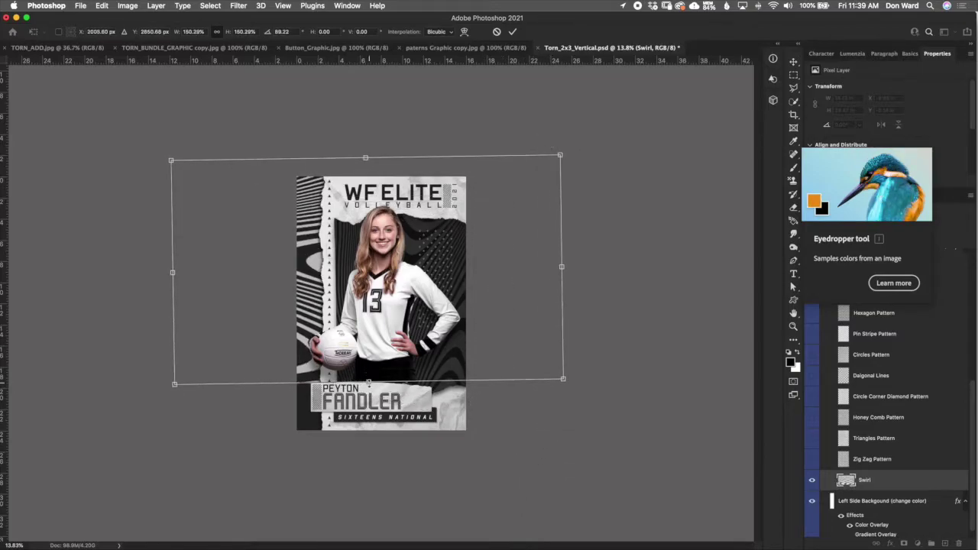
left_click_drag(368, 382, 371, 469)
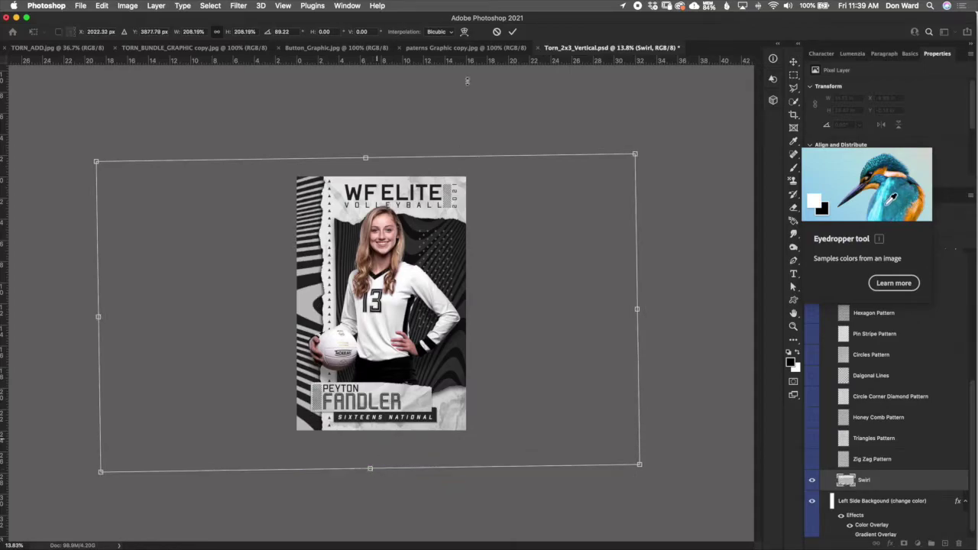
left_click(497, 32)
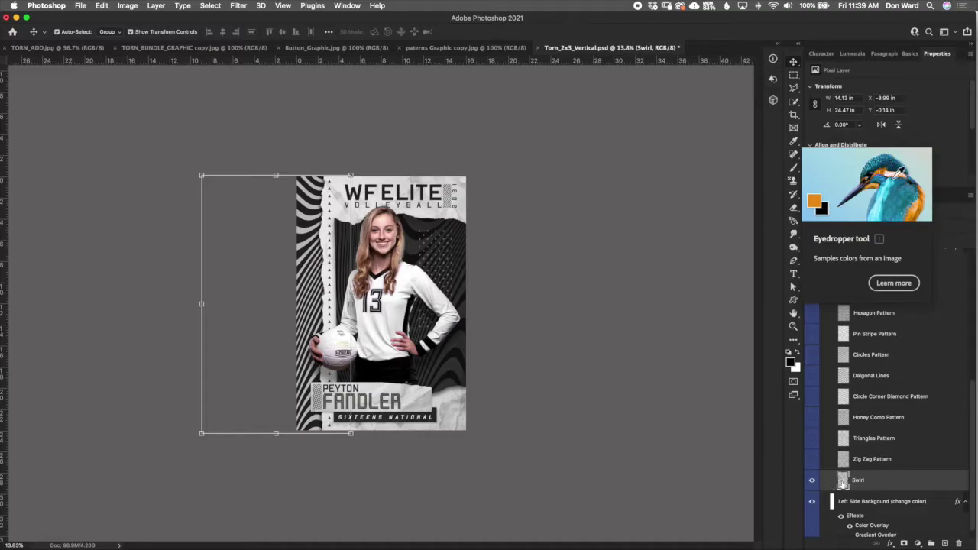
- Show the Parquet Pattern layer, hide the Swirl layer, and collapse the Left Side Pattern options group
left_click_drag(973, 487, 967, 440)
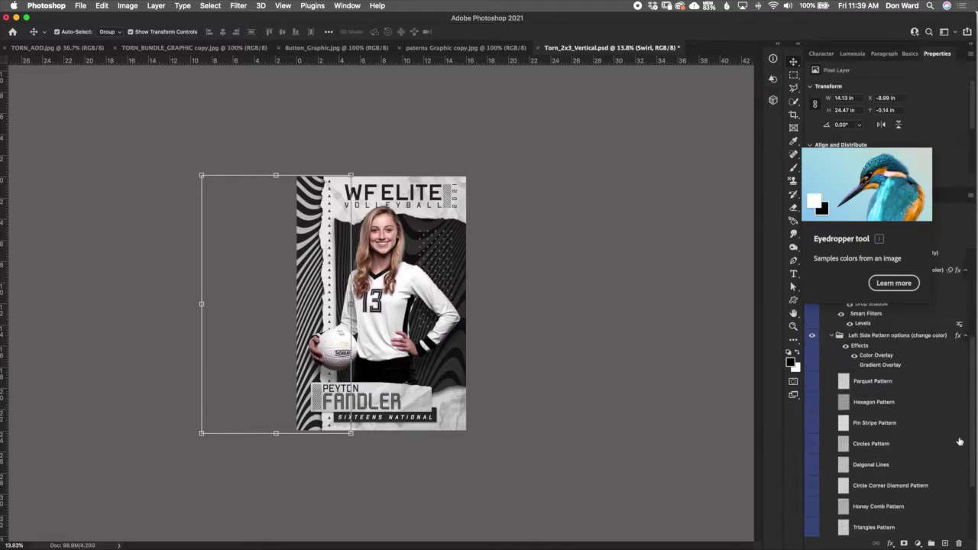
left_click(815, 385)
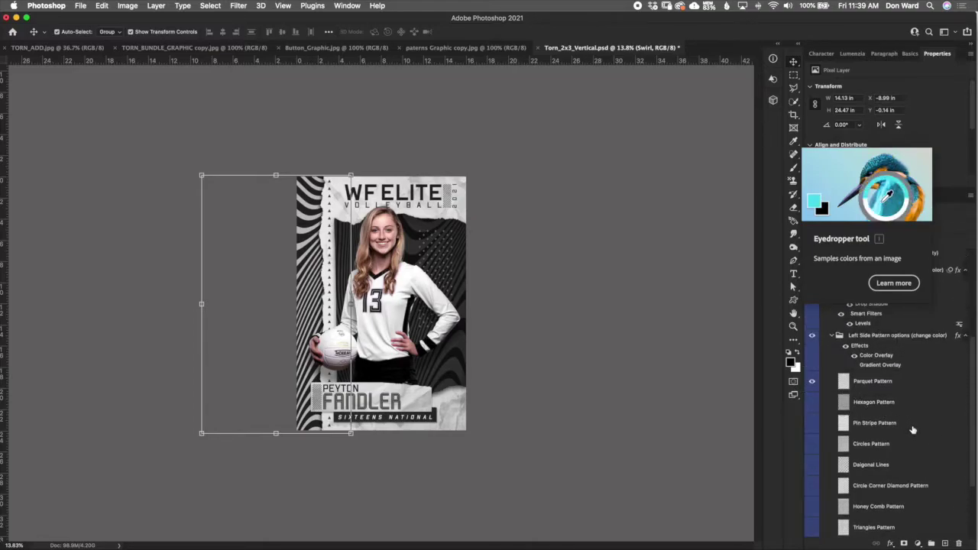
left_click_drag(973, 415, 972, 463)
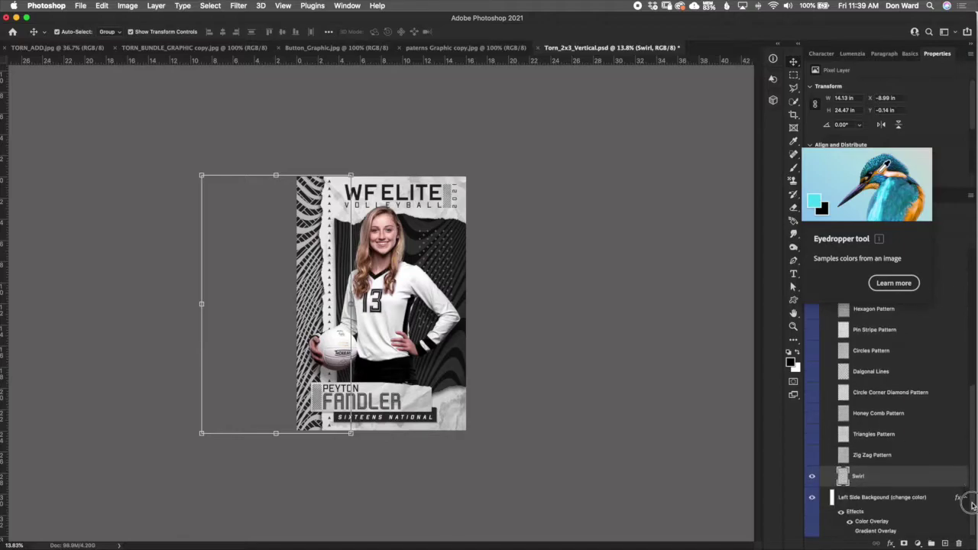
left_click(813, 477)
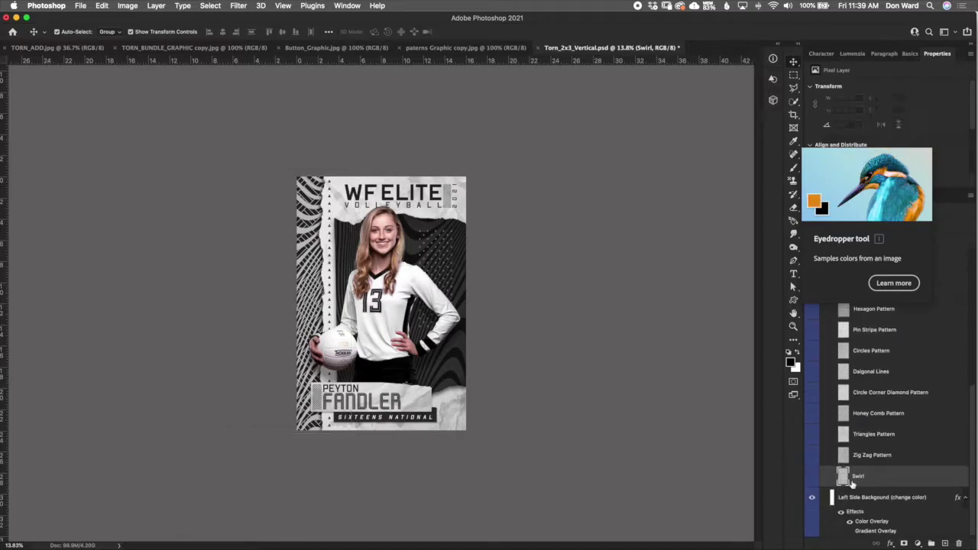
left_click_drag(972, 462, 971, 394)
left_click(832, 374)
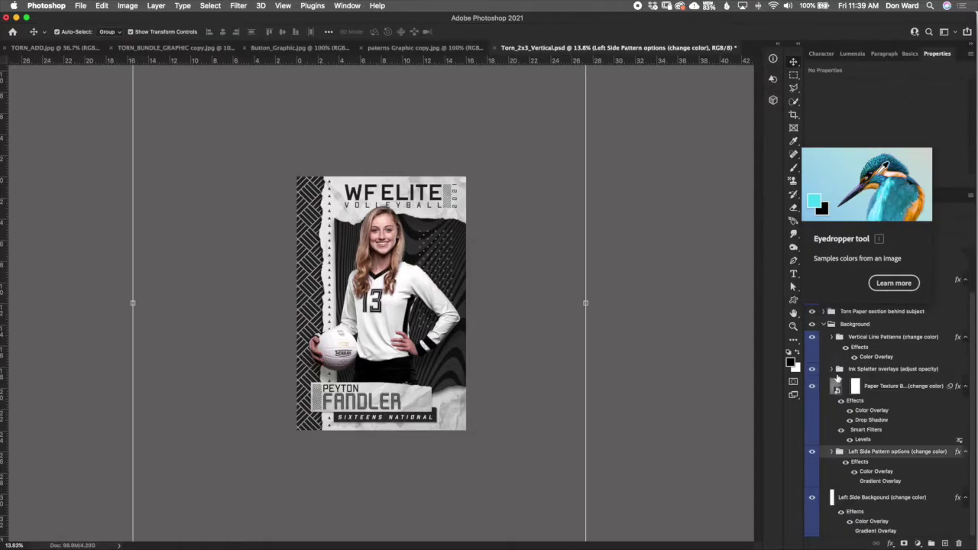
- Try recoloring the Paper Texture Background layer's Color Overlay to dark red #a03030
left_click(898, 389)
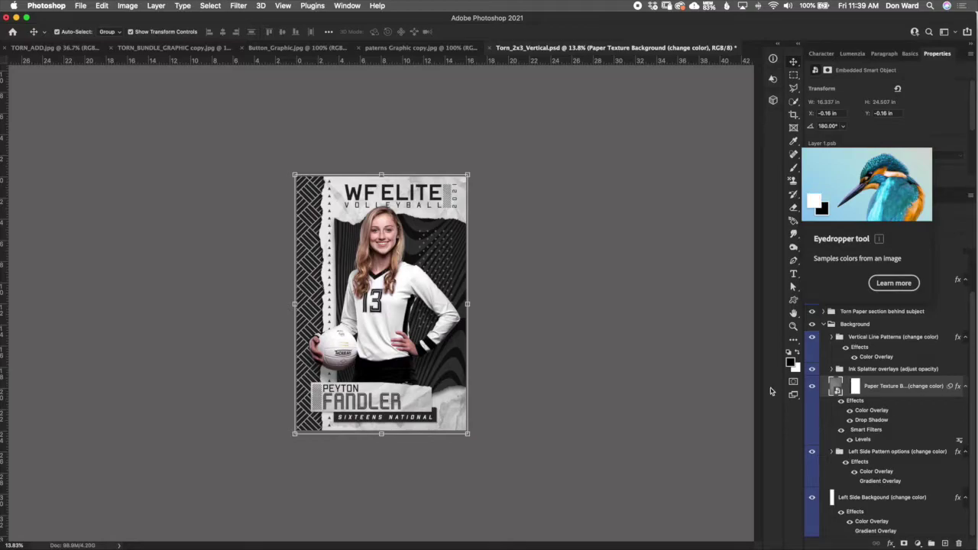
scroll(417, 202, "up", 5)
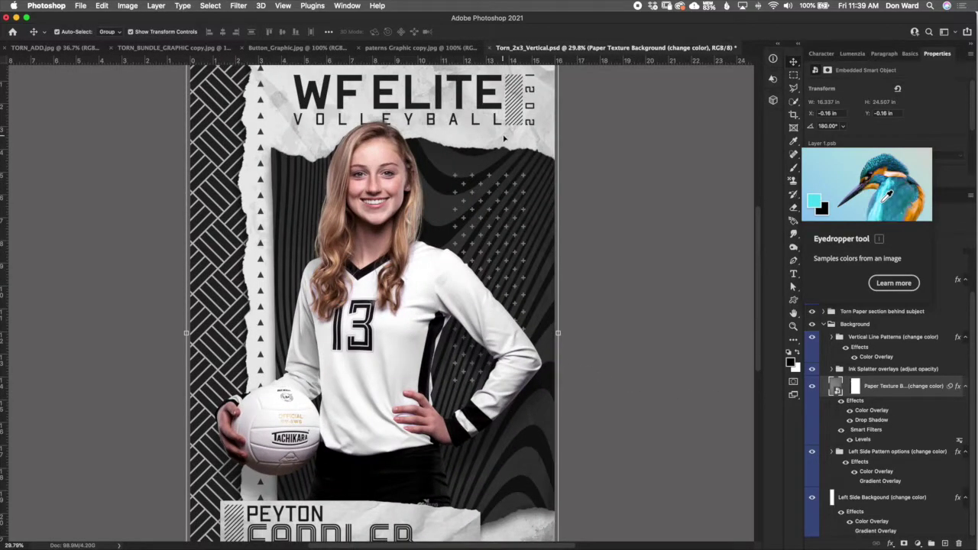
scroll(505, 138, "up", 2)
scroll(527, 140, "up", 5)
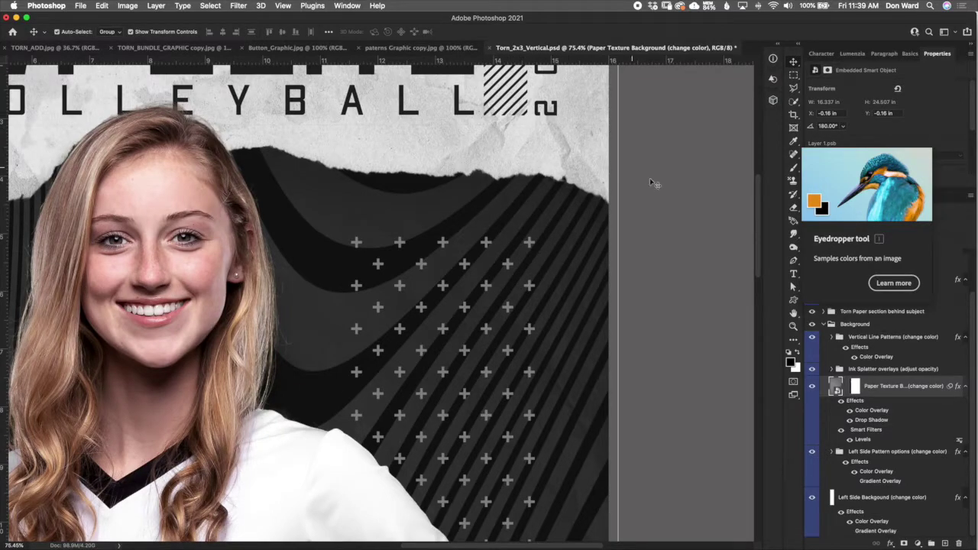
scroll(754, 207, "up", 5)
scroll(756, 205, "down", 1)
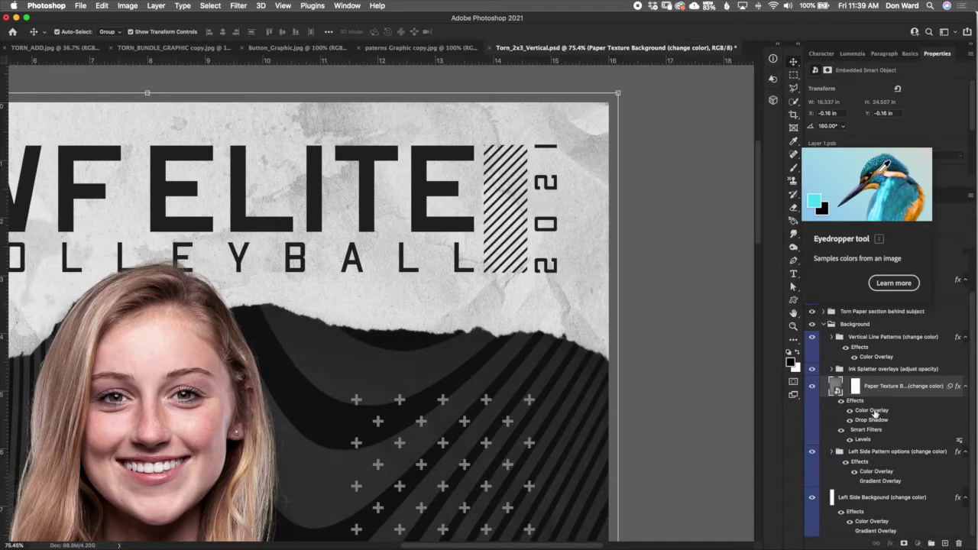
left_click(876, 414)
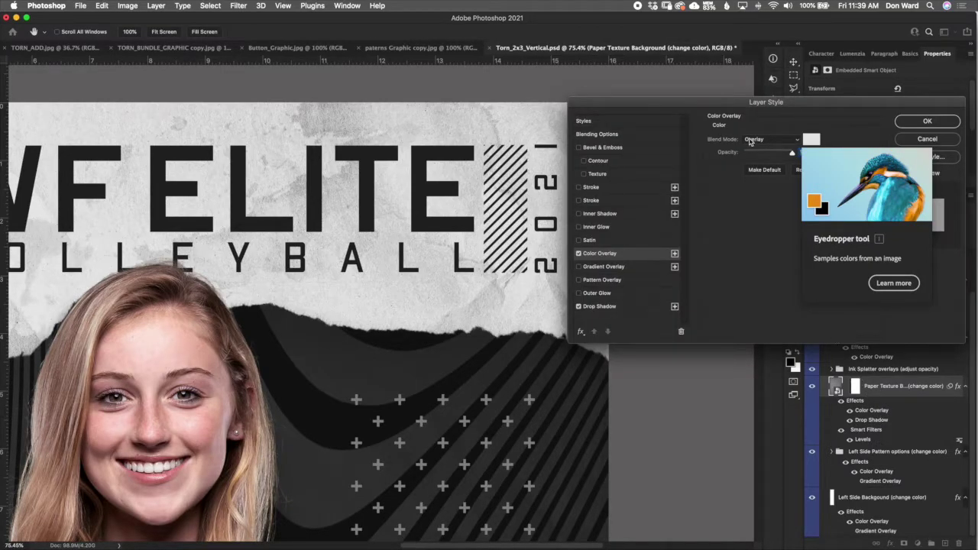
left_click(811, 139)
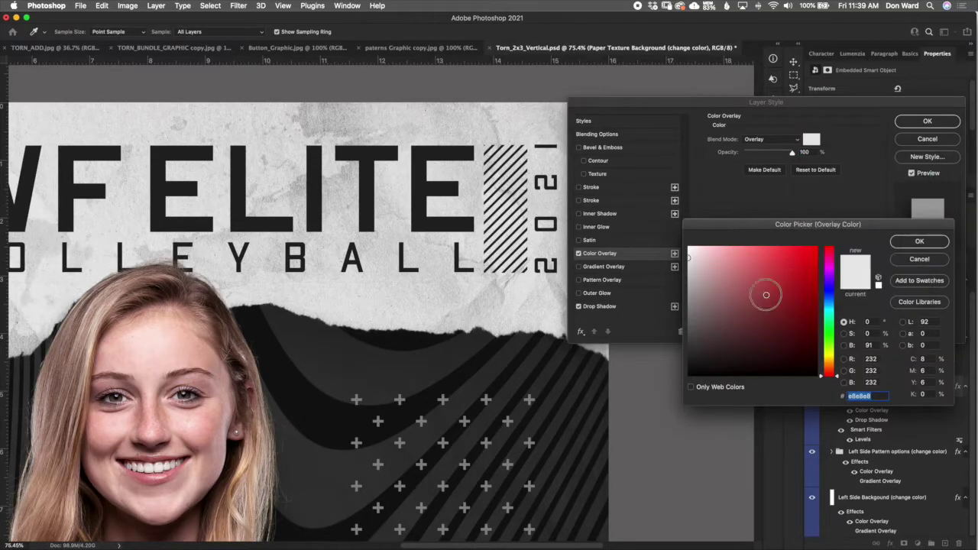
left_click(766, 294)
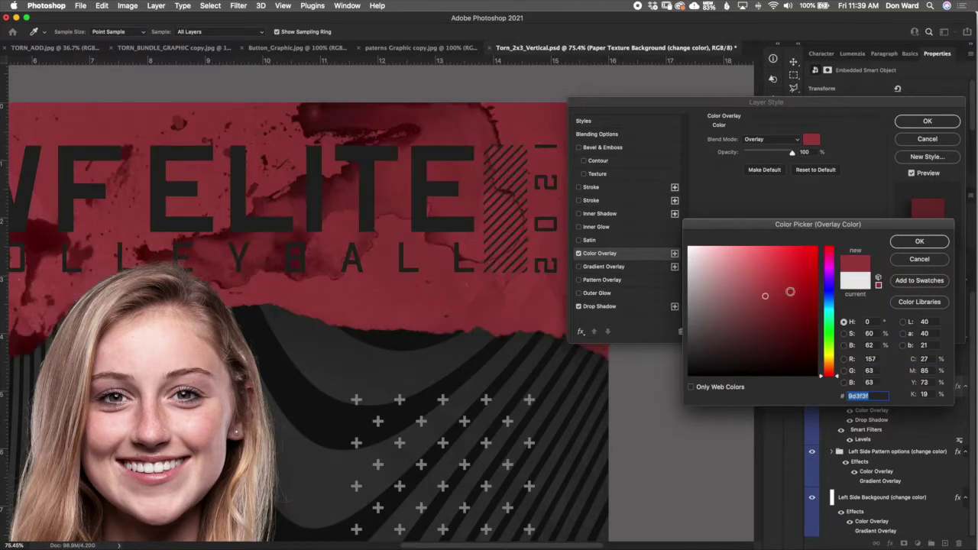
left_click(807, 296)
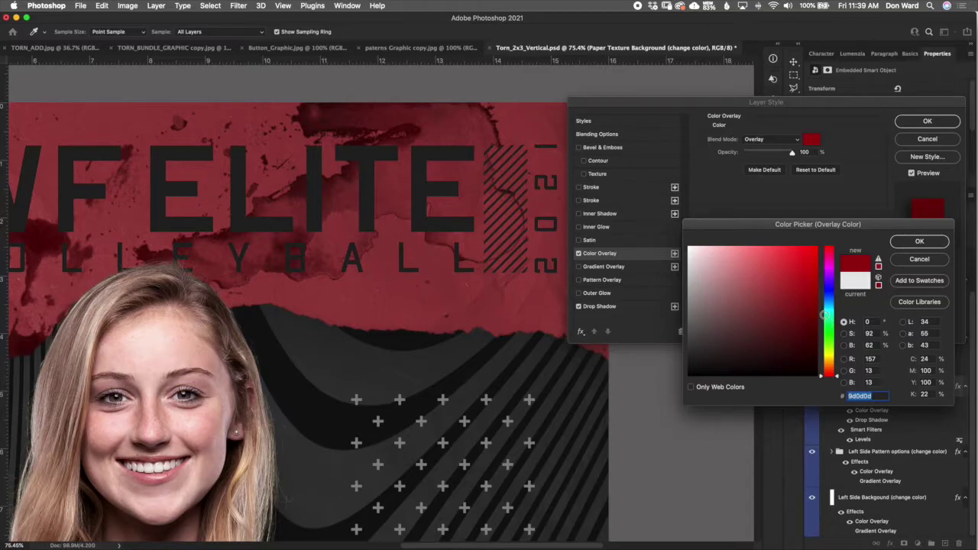
left_click(788, 268)
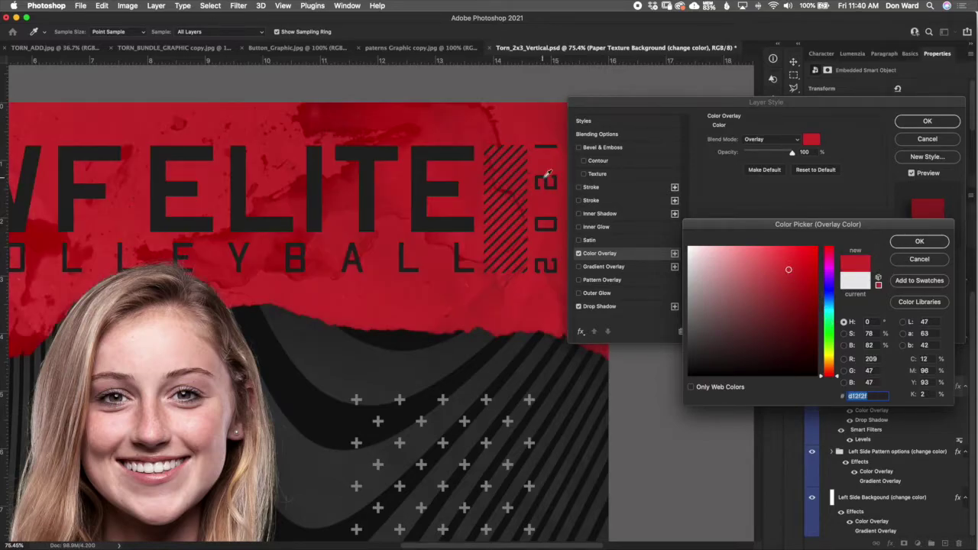
left_click(777, 294)
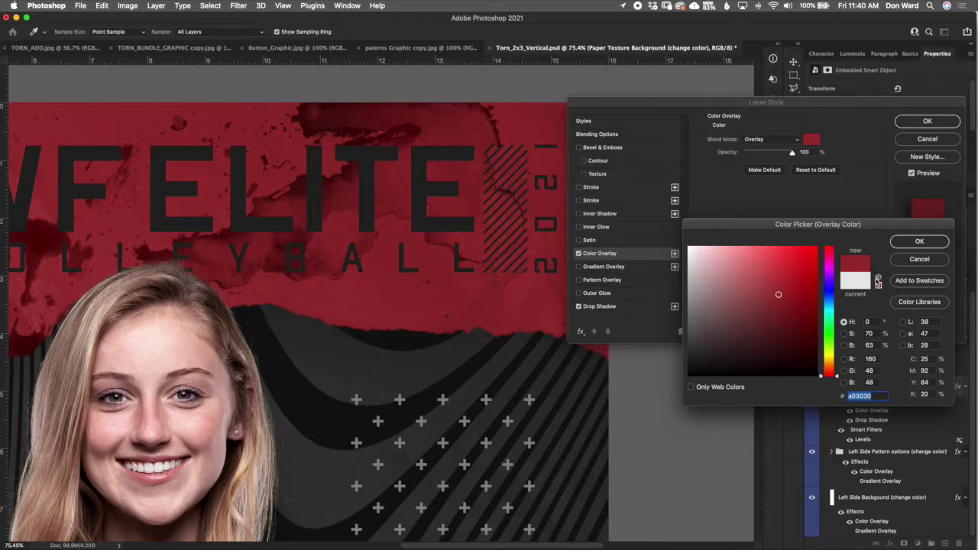
left_click(918, 243)
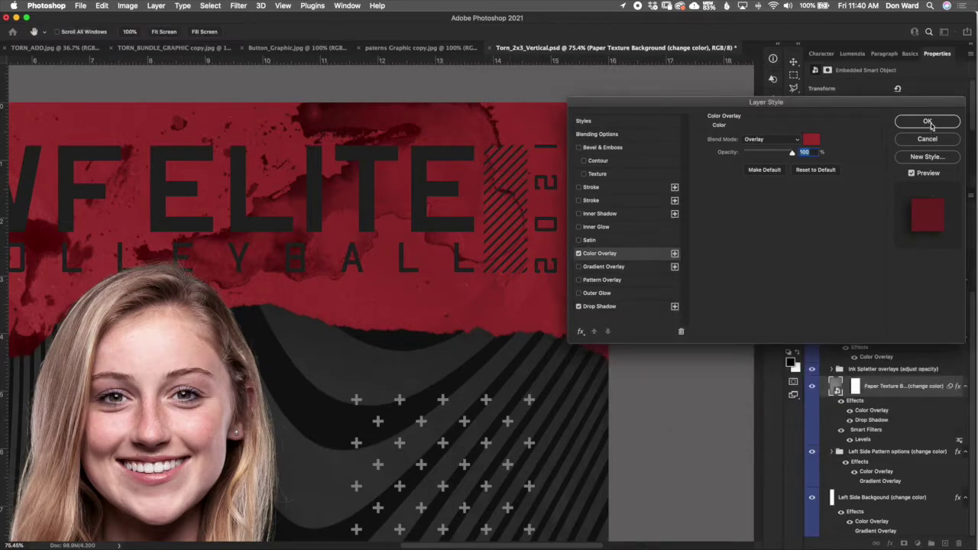
key("Return")
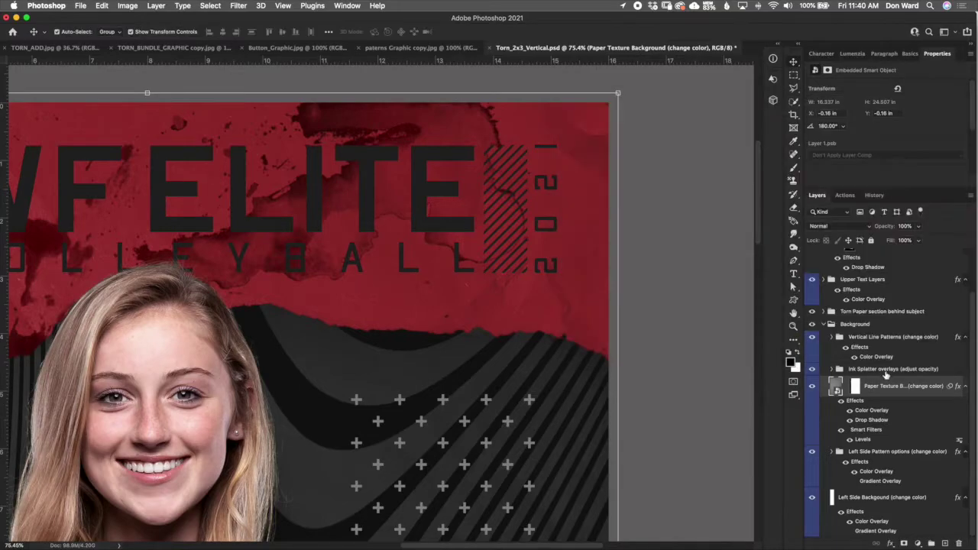
- Examine the splatter layers inside the Ink Splatter overlays group and how they look across the whole poster
left_click(893, 372)
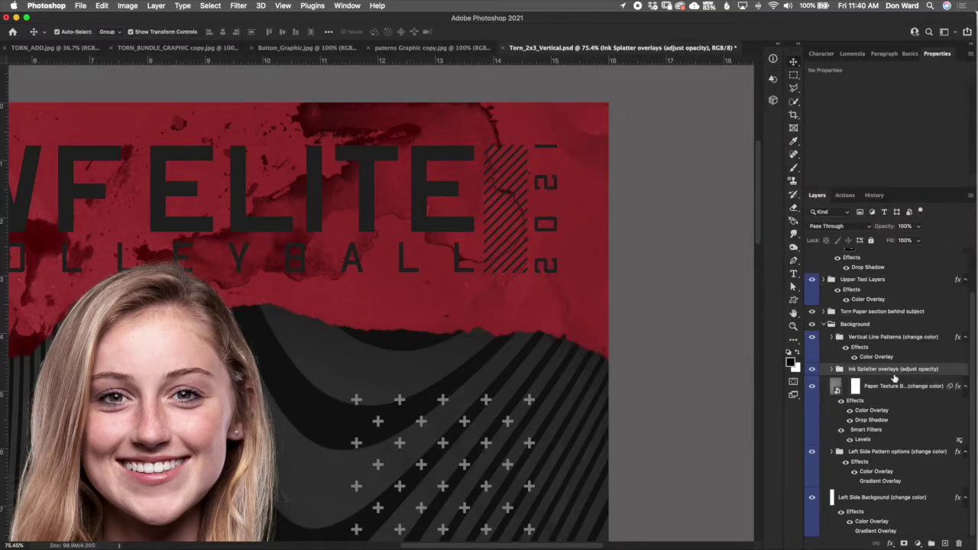
left_click(832, 369)
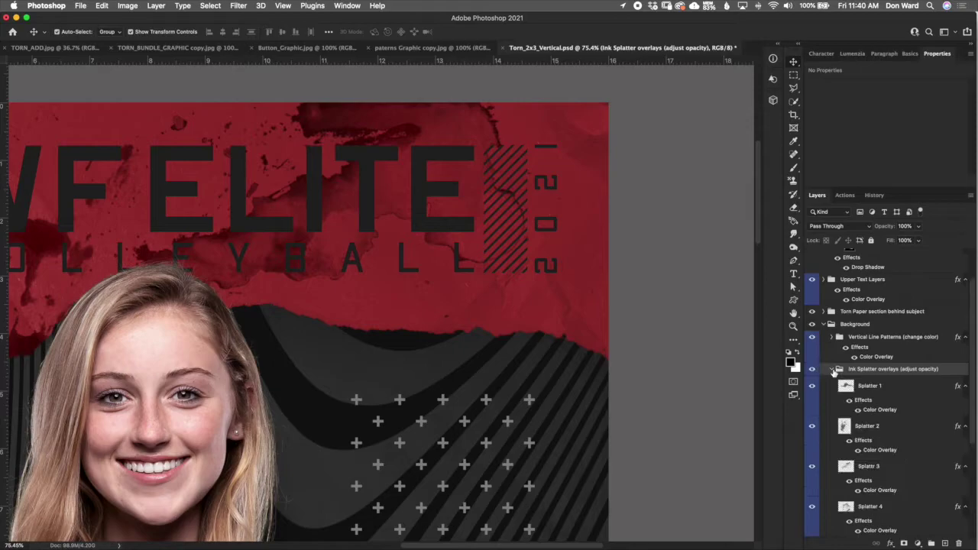
left_click(887, 390)
left_click(833, 369)
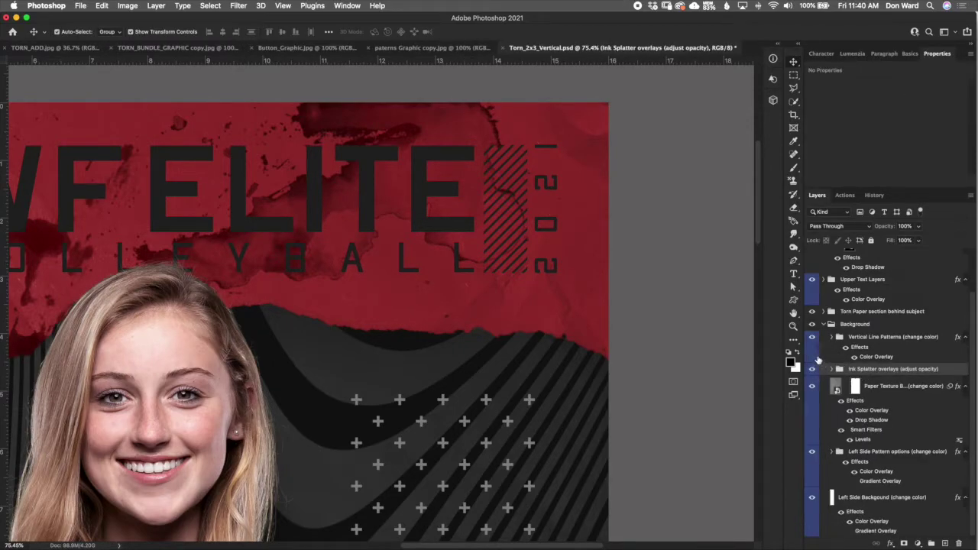
scroll(683, 333, "down", 5)
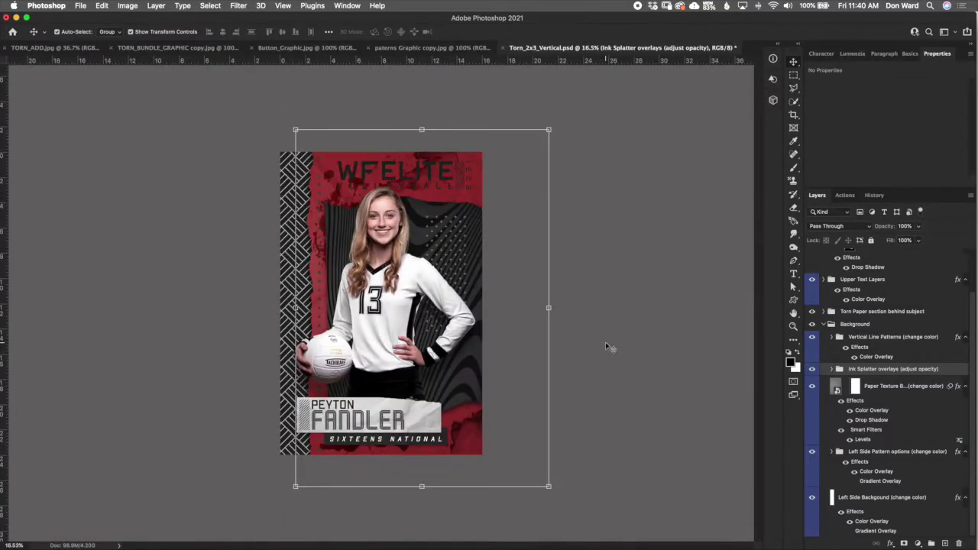
key("super+equal")
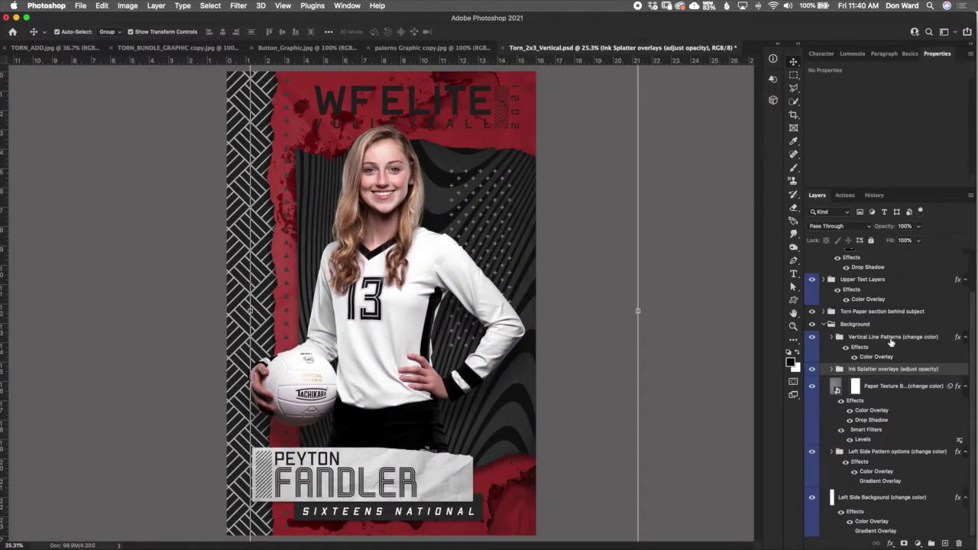
- Try lowering the Ink Splatter overlays group's opacity to 40%
left_click(913, 382)
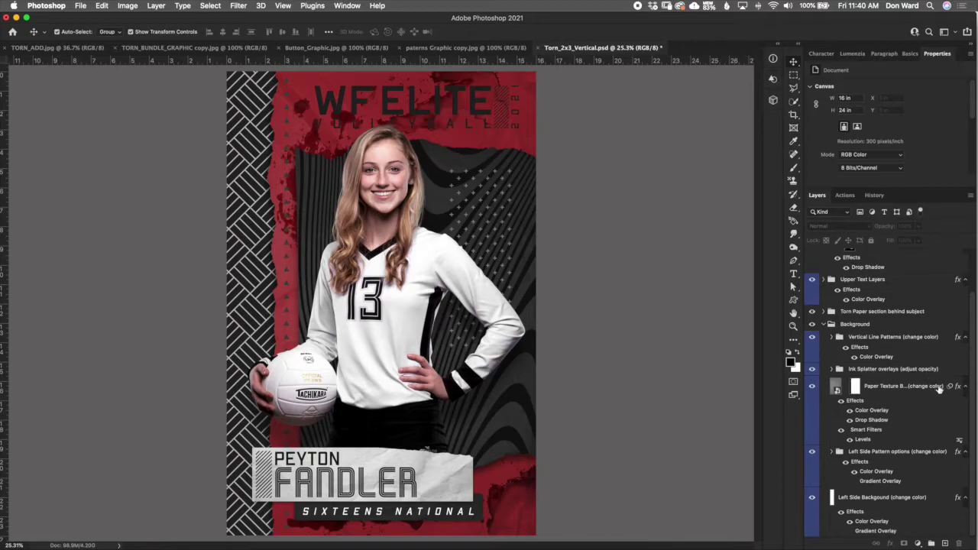
left_click(946, 371)
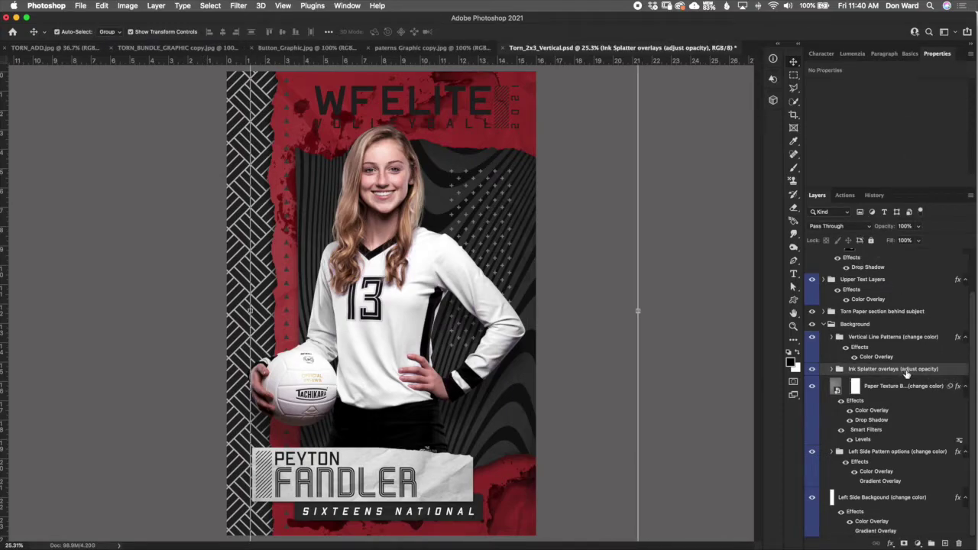
mouse_move(884, 226)
left_mouse_down()
mouse_move(863, 226)
mouse_move(887, 235)
mouse_move(883, 228)
left_mouse_up()
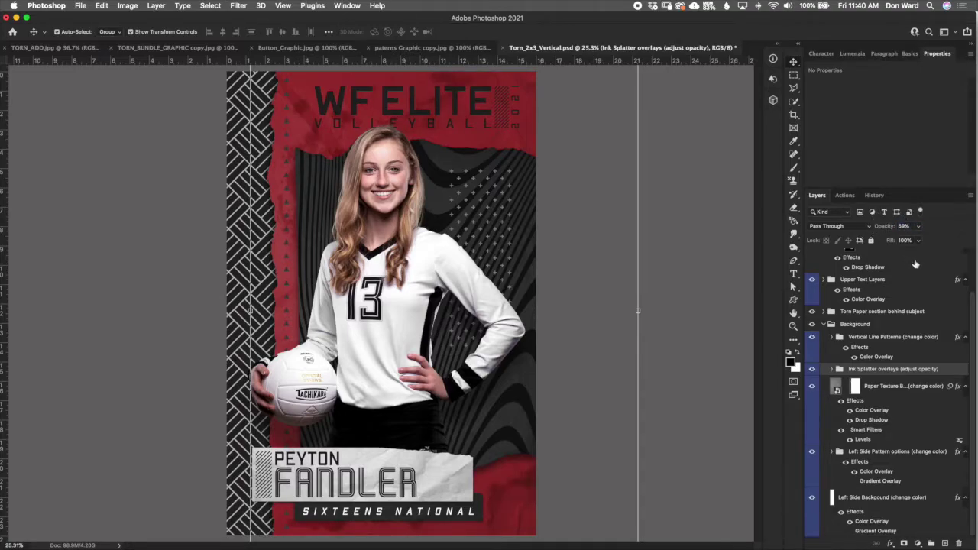
left_click_drag(883, 229, 887, 229)
left_click(910, 227)
type("40")
key("Return")
- Revert the document to the history state before the paper recolor and the splatter opacity change, and deselect all layers
left_click(875, 196)
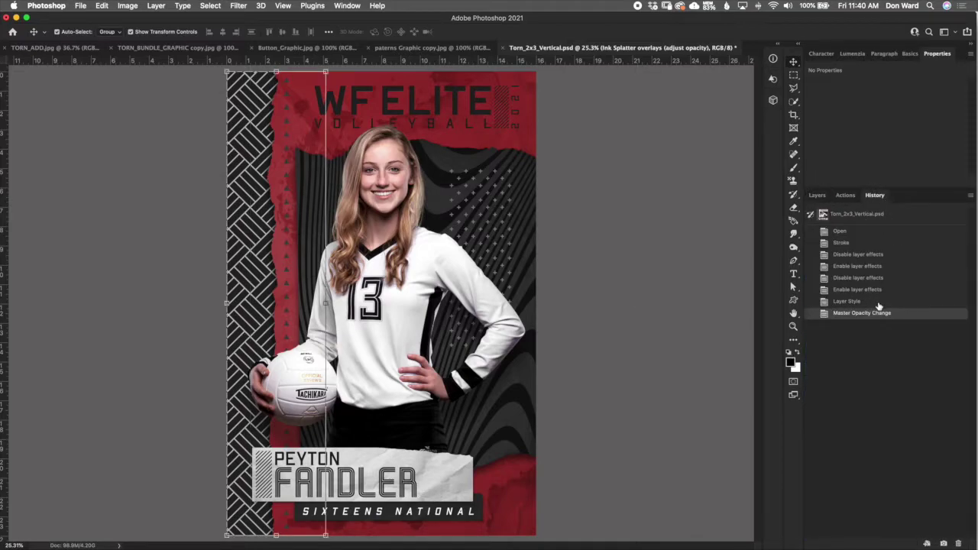
left_click(857, 290)
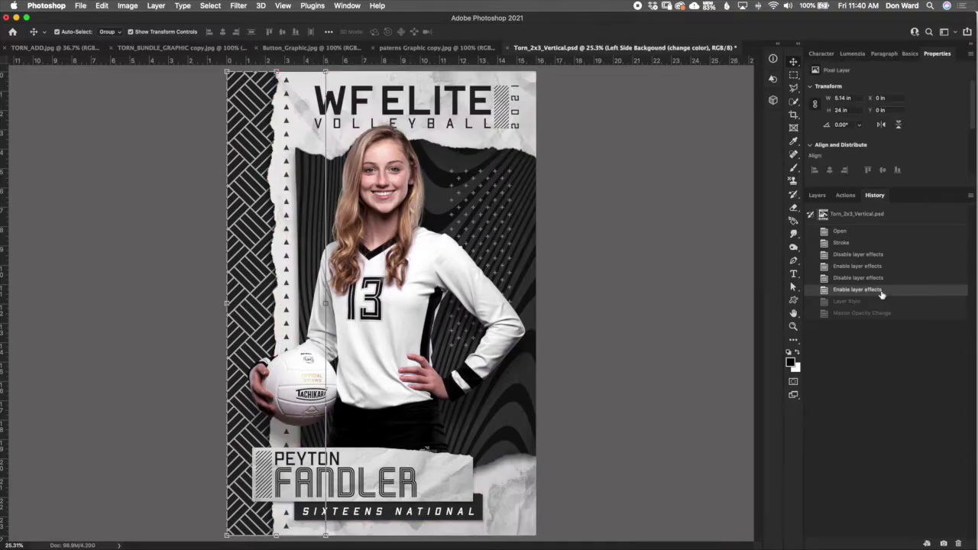
left_click(817, 196)
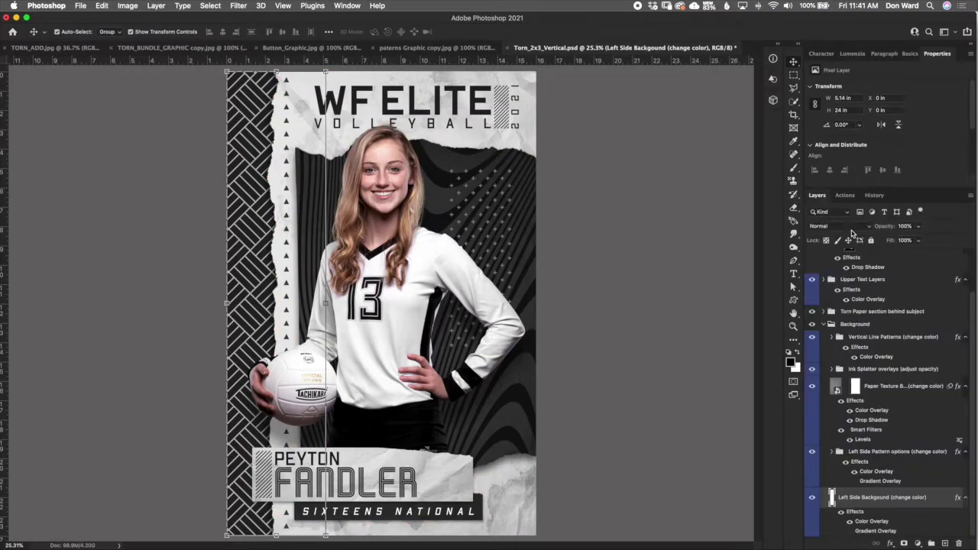
key("super+alt+a")
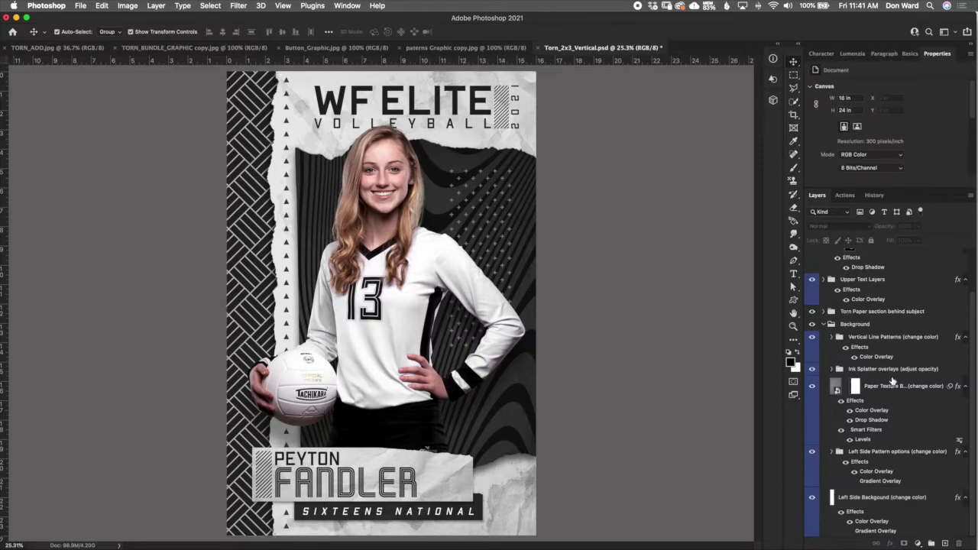
left_click(903, 387)
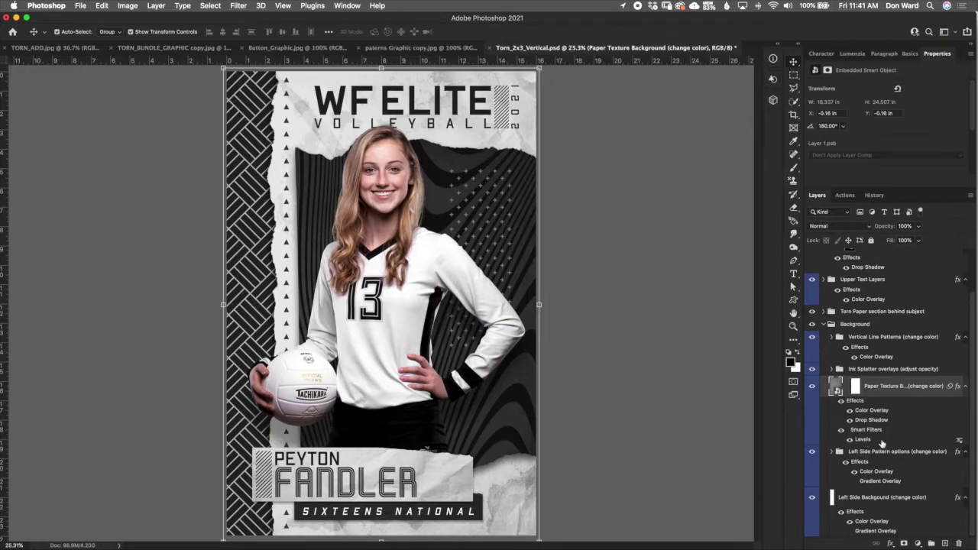
double_click(875, 413)
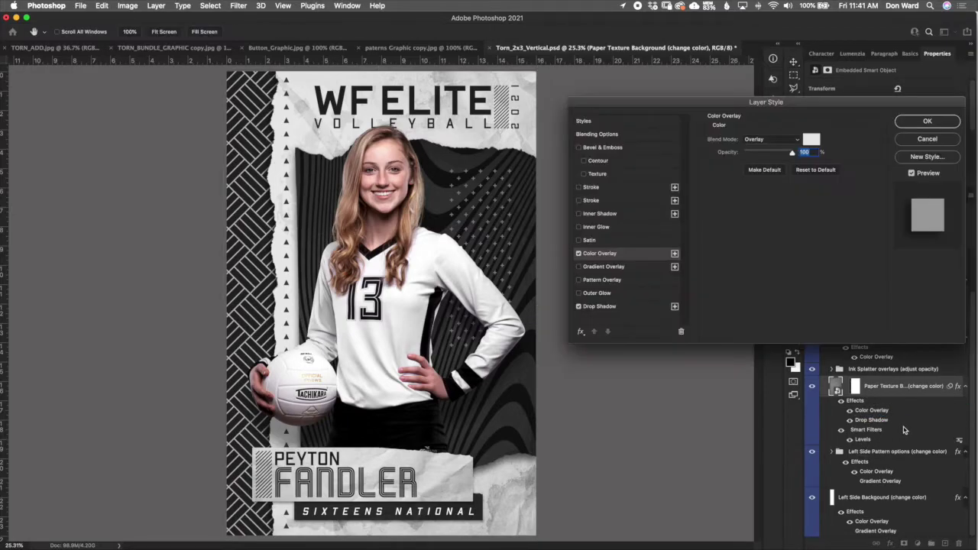
left_click(937, 142)
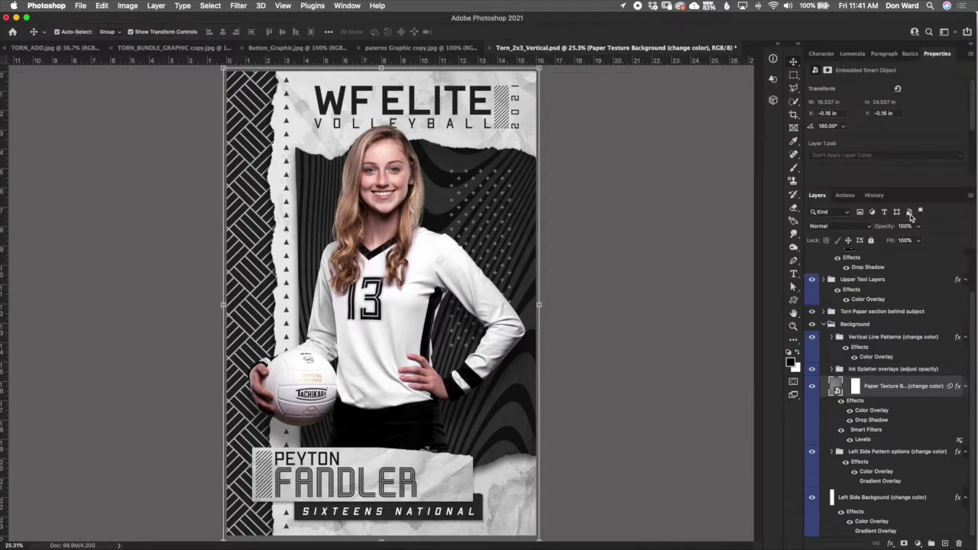
- Try recoloring the Vertical Line Patterns group's Color Overlay to bright red #e71818, and cancel the change
left_click(879, 357)
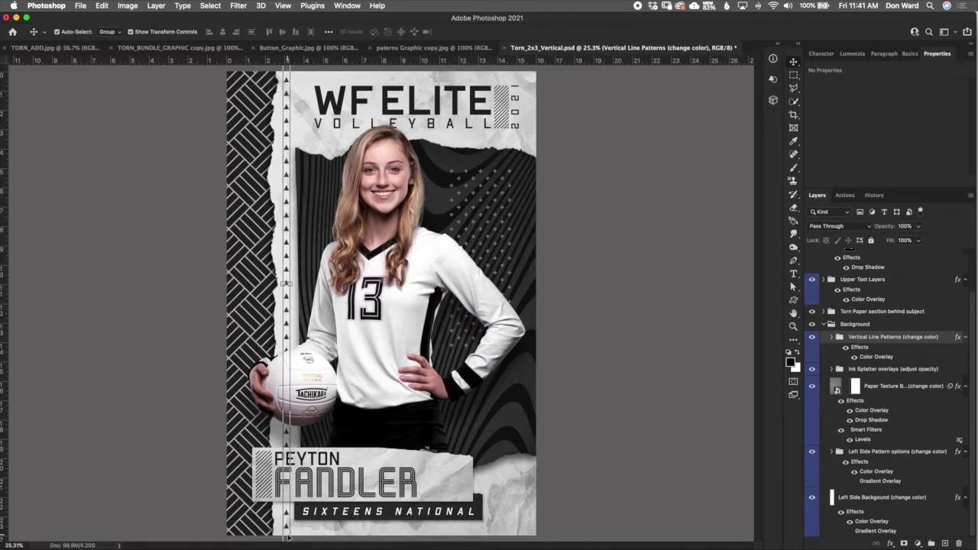
double_click(880, 358)
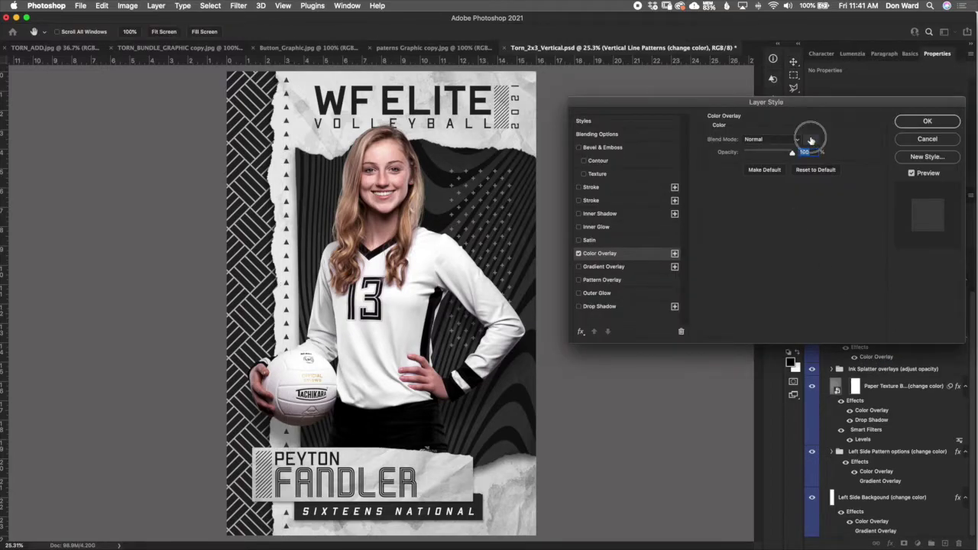
left_click(811, 140)
left_click(806, 258)
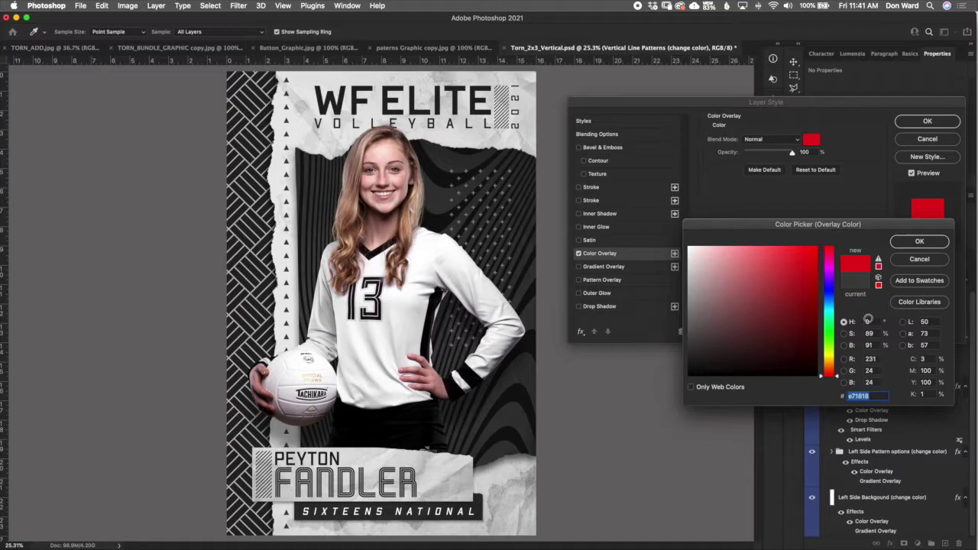
left_click(919, 259)
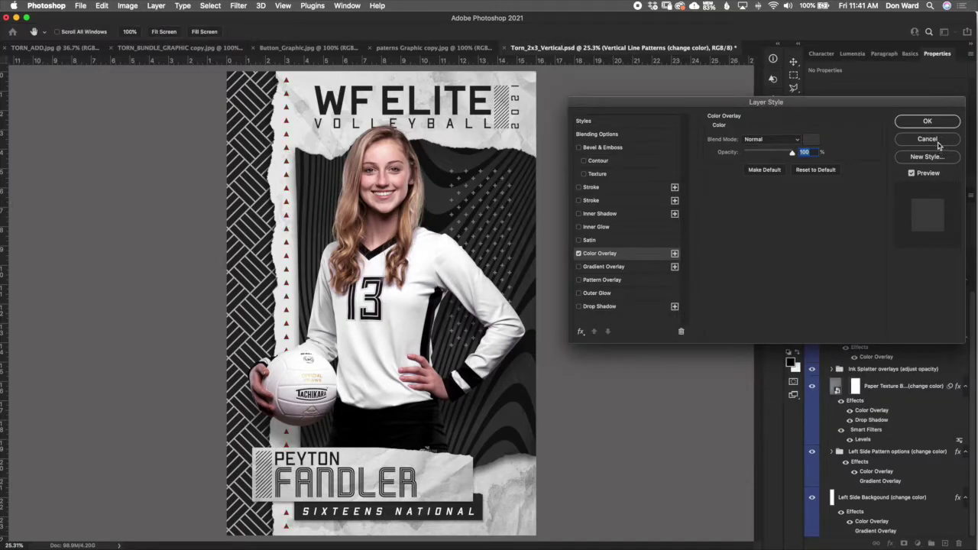
left_click(938, 142)
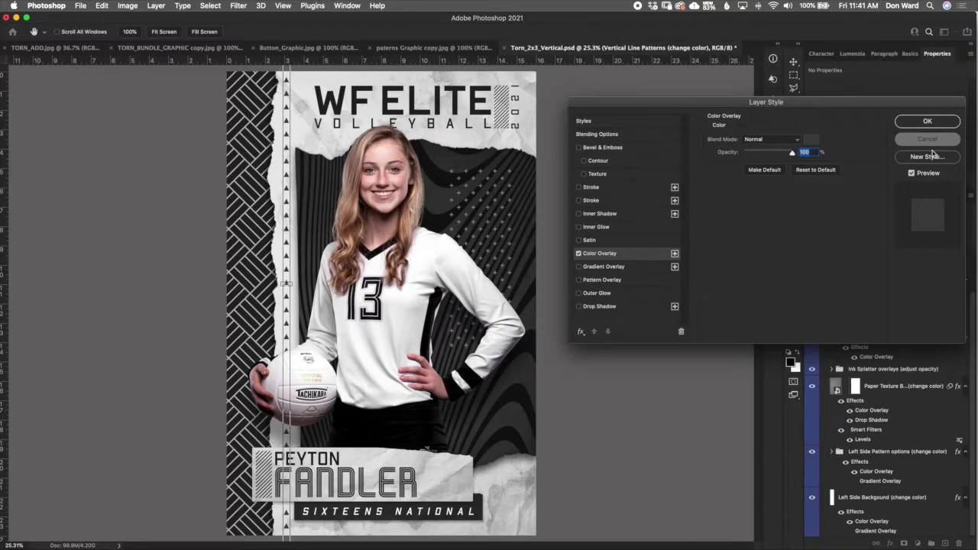
- Expand the Vertical Line Patterns group and try showing the X variant in place of Triangles
left_click(833, 337)
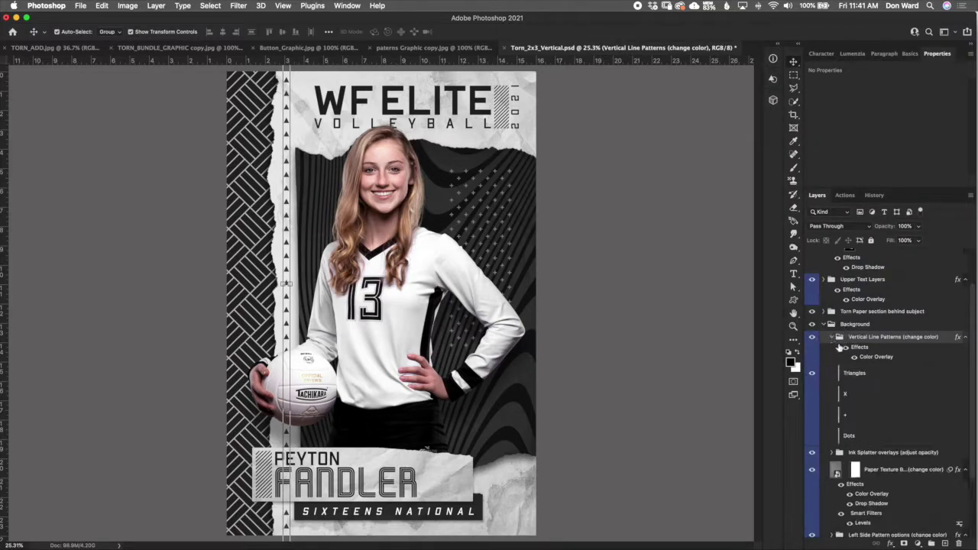
left_click(876, 374)
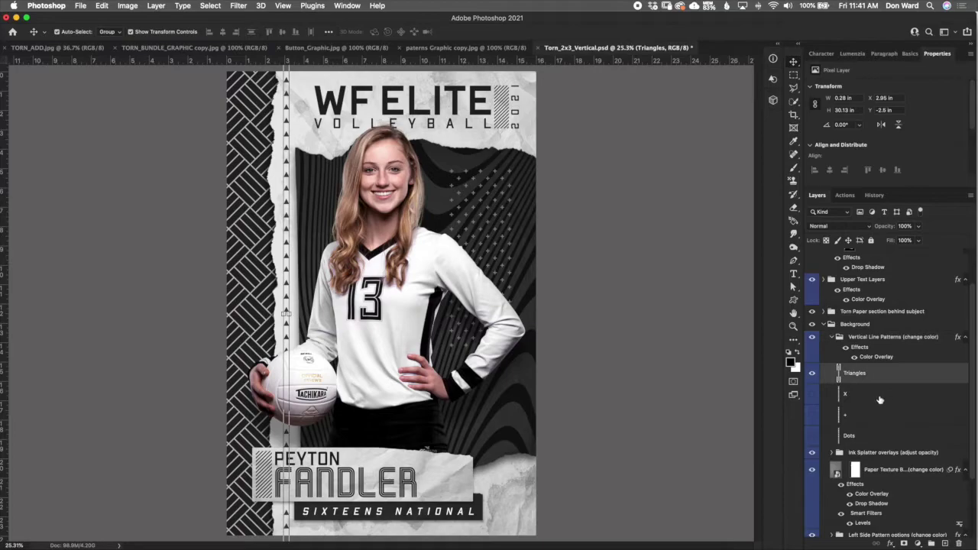
left_click(814, 375)
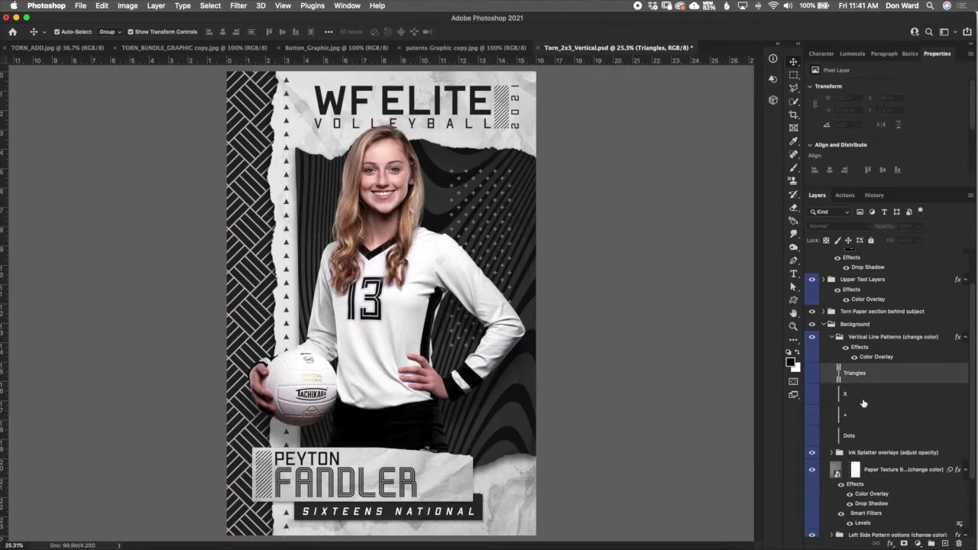
left_click(813, 394)
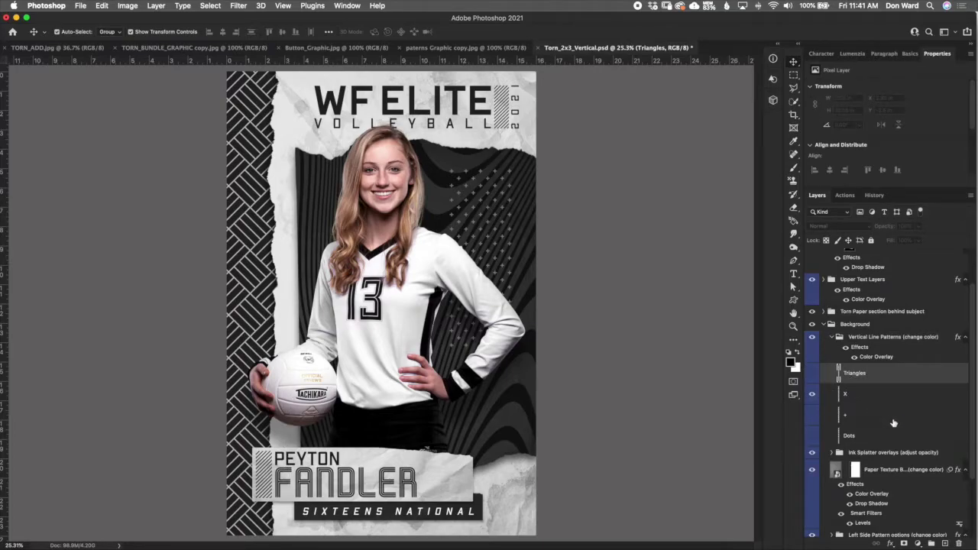
key("alt+bracketleft")
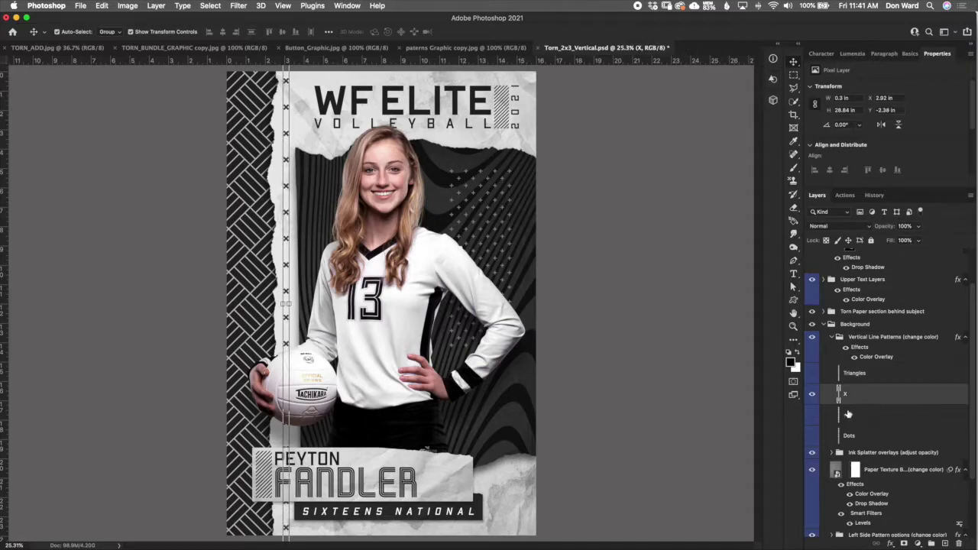
- Try the remaining vertical line variants, showing the + layer in place of X and Dots in place of +
left_click(813, 396)
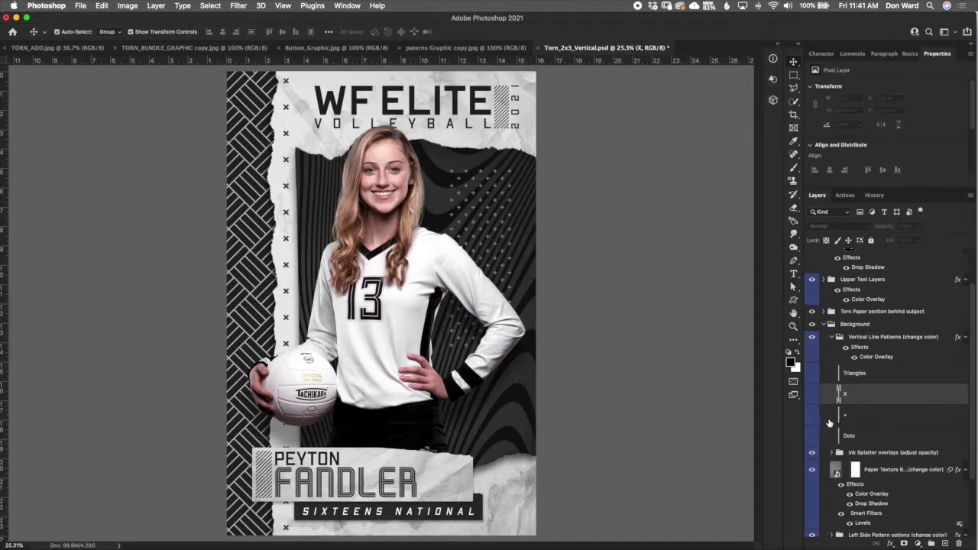
left_click(813, 417)
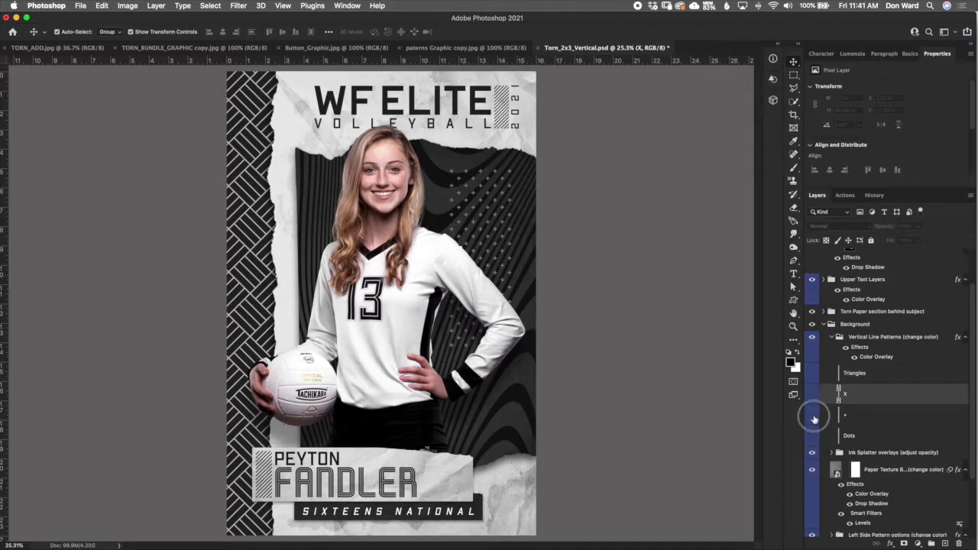
left_click(876, 420)
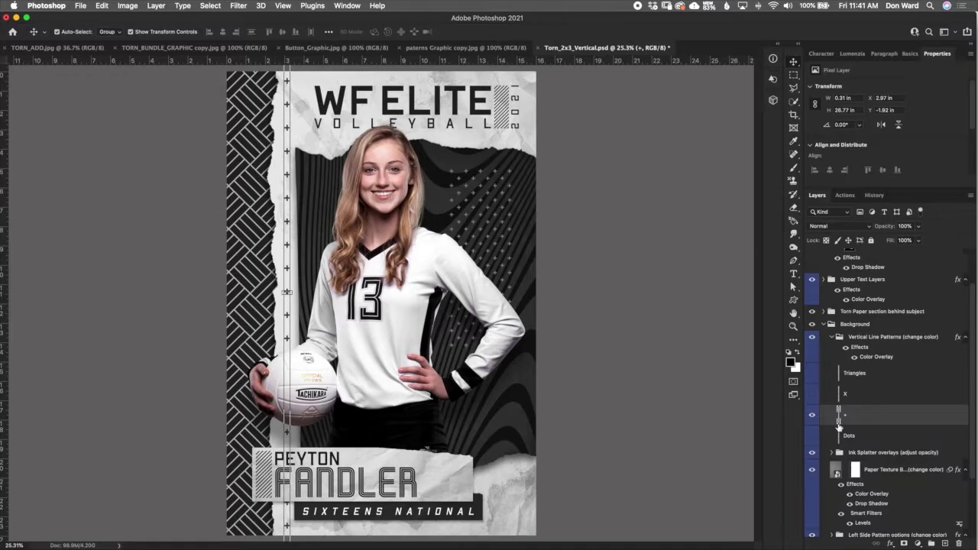
left_click(813, 417)
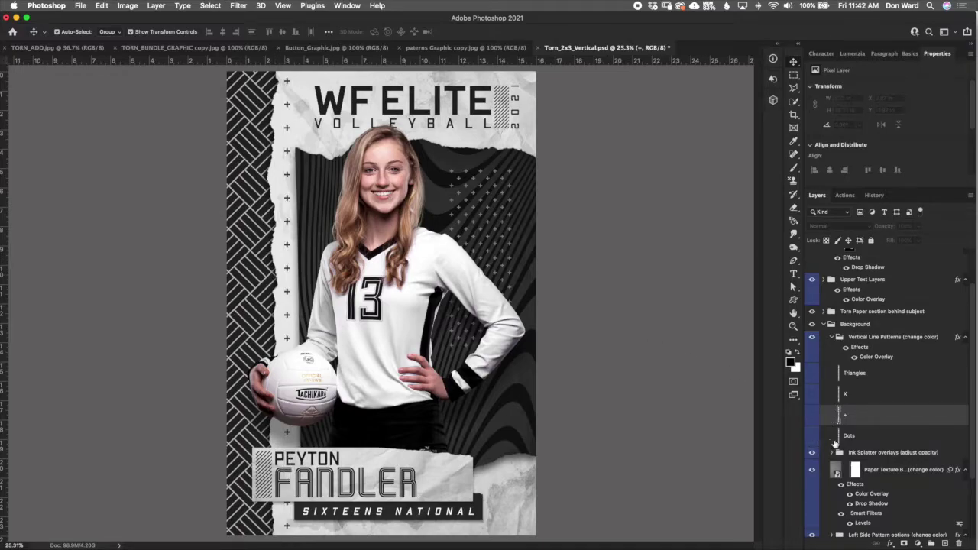
left_click(814, 437)
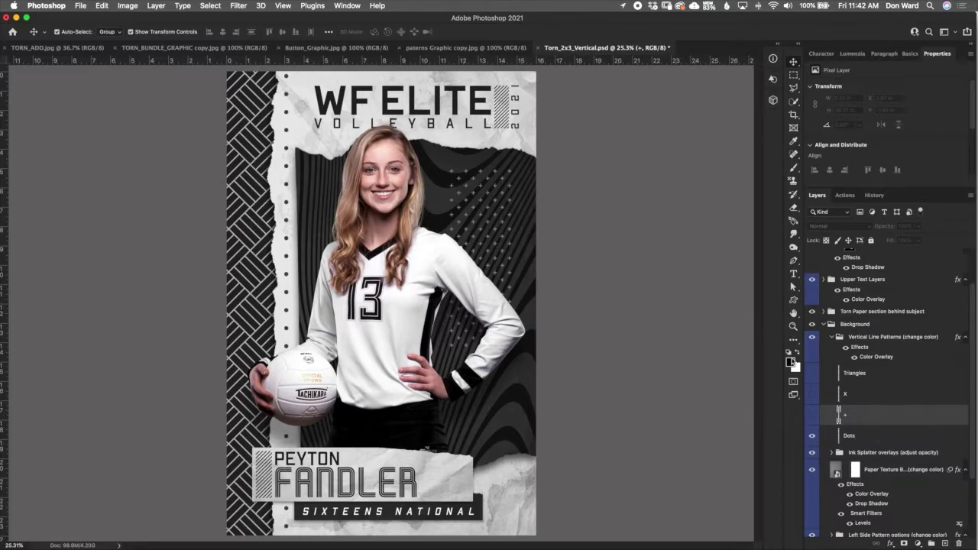
- Restore Triangles as the visible vertical line pattern and collapse the Vertical Line Patterns and Background groups
left_click(813, 374)
left_click(839, 337)
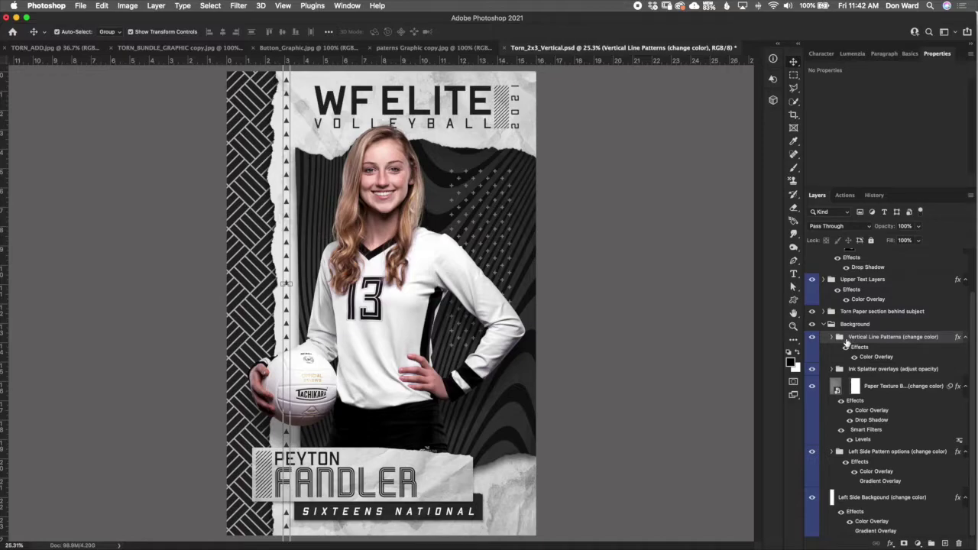
left_click(824, 325)
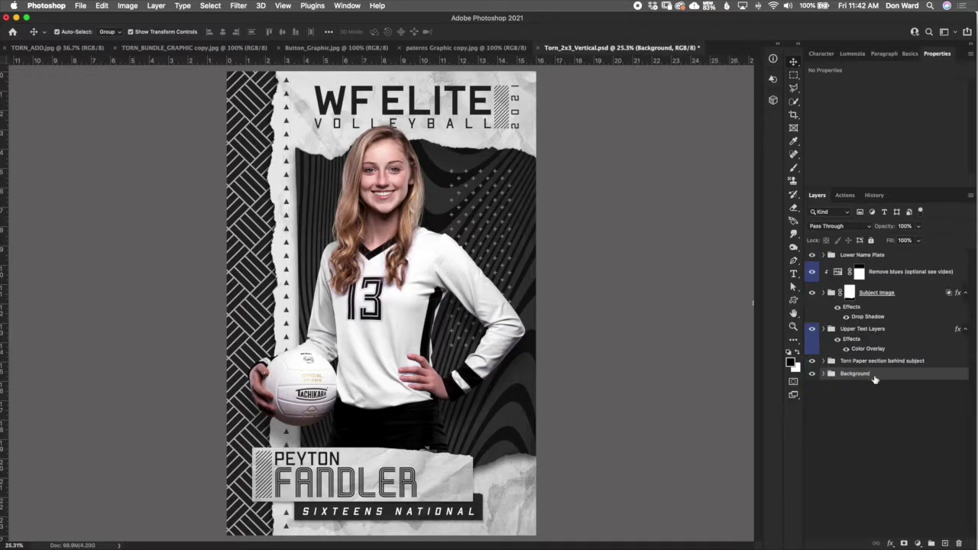
- Expand the Torn Paper section behind subject group and inspect its Small Pattern Overlay and Paper Texture and Pattern Overlays subgroups
left_click(925, 362)
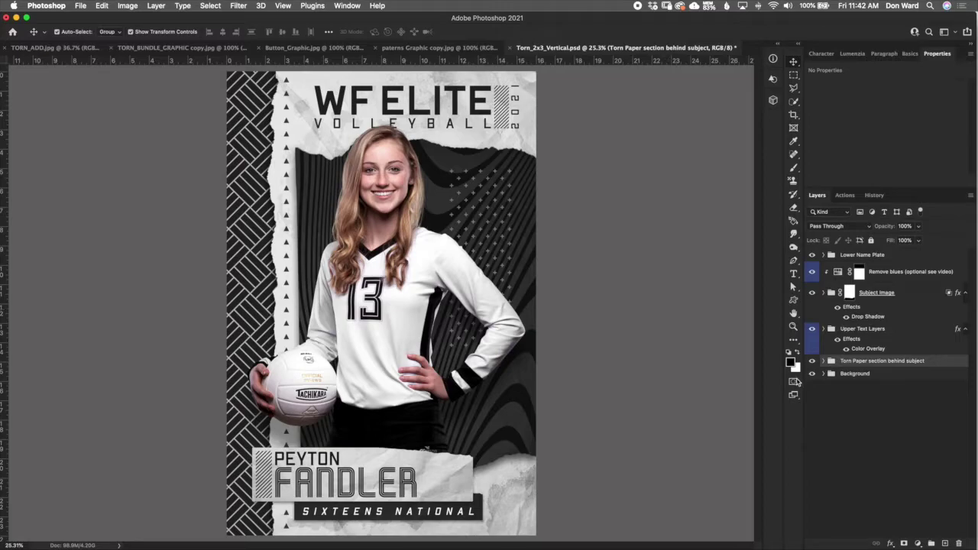
left_click(823, 362)
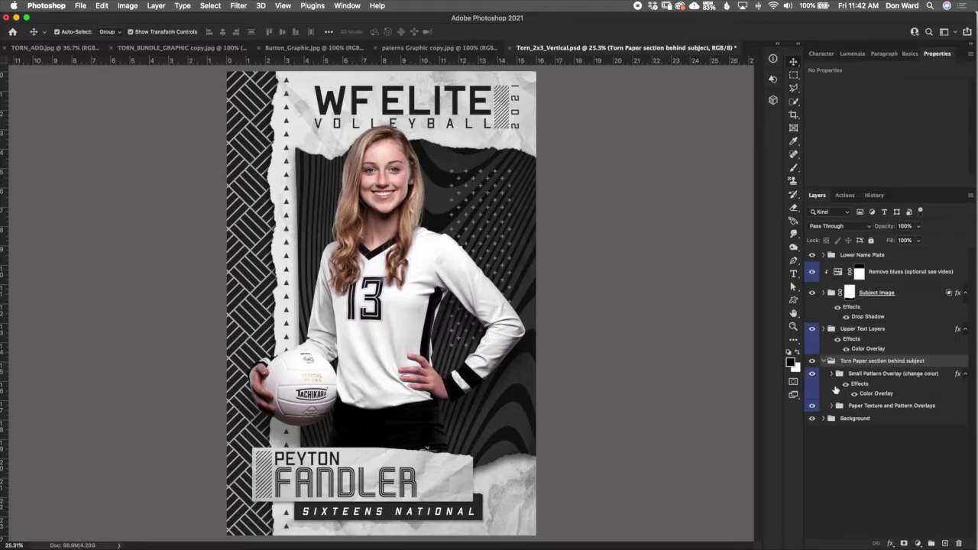
left_click(896, 375)
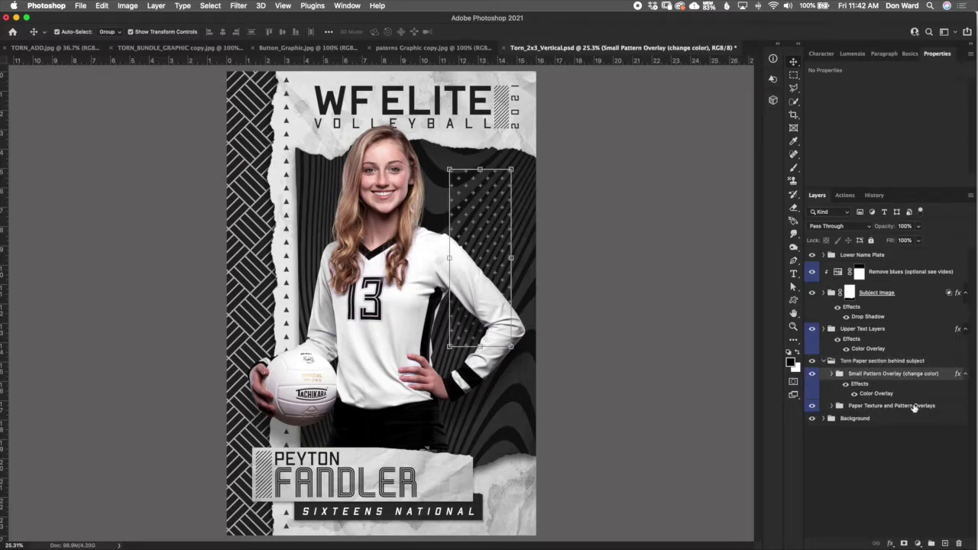
left_click(904, 407)
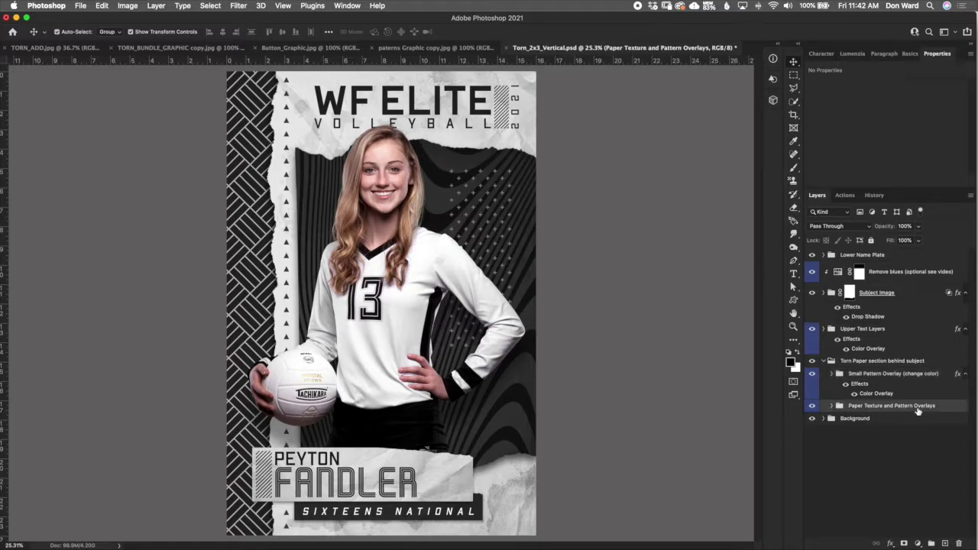
- Examine the clipped pattern layers in the Paper Texture and Pattern Overlays group, from Parquet Pattern to Swirl copy, and collapse the group
left_click(831, 406)
left_click_drag(974, 362, 972, 405)
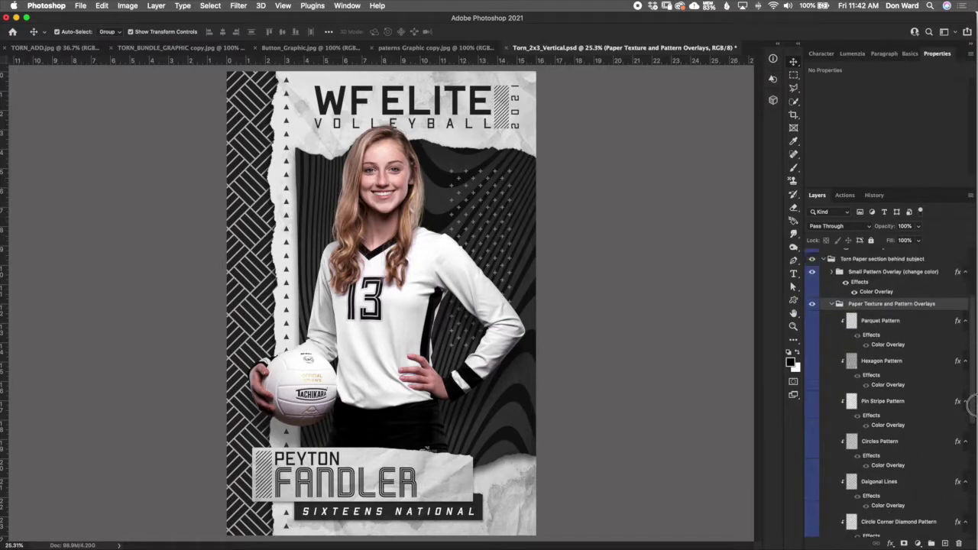
left_click(874, 325)
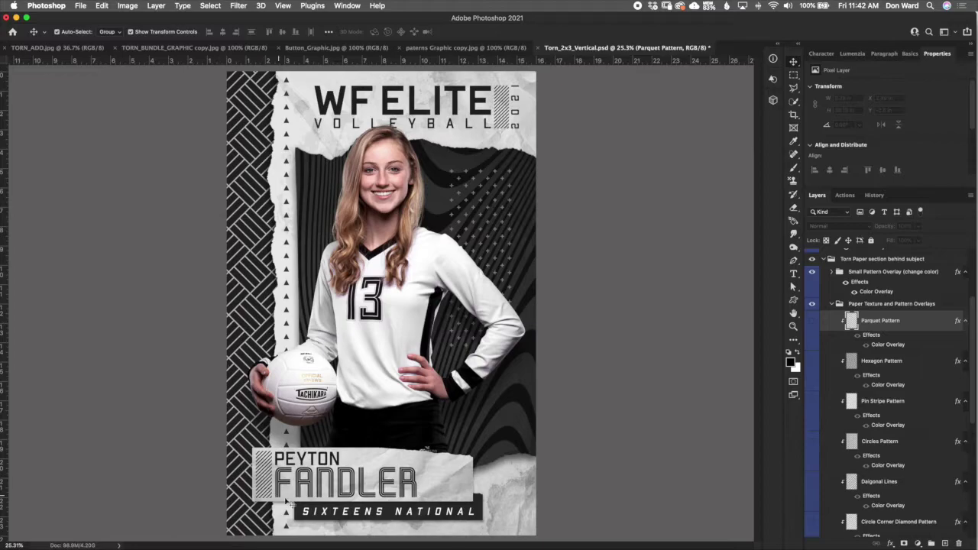
left_click_drag(973, 394, 973, 506)
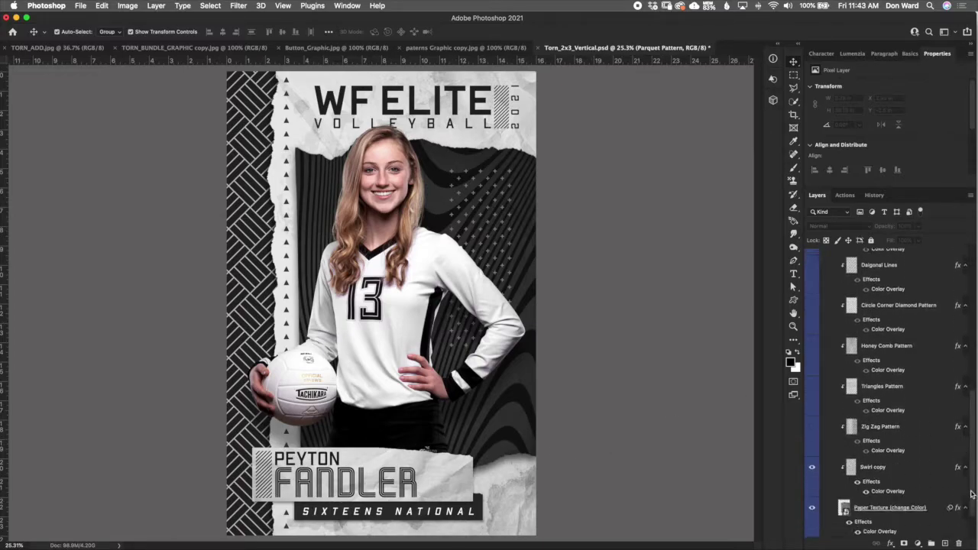
left_click(885, 475)
left_click(914, 432)
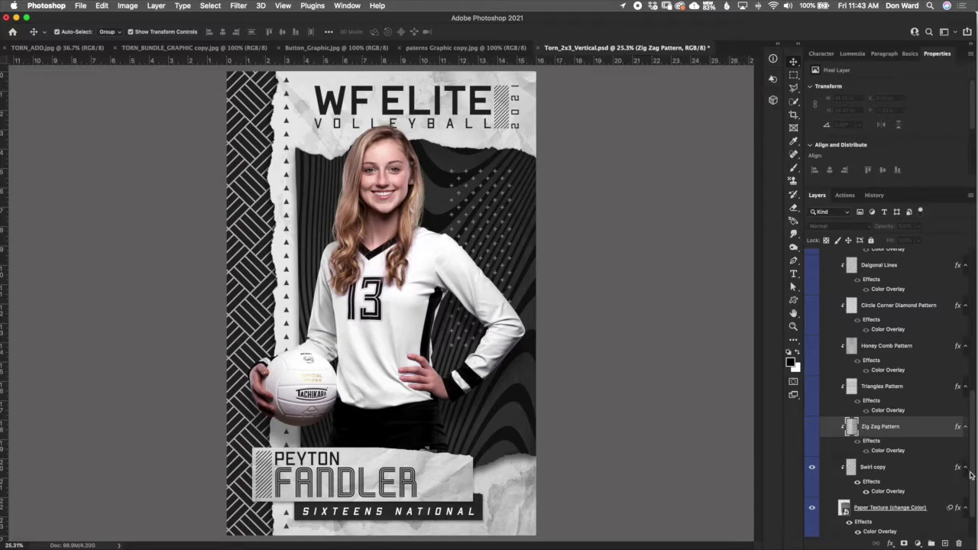
left_click_drag(968, 452, 970, 358)
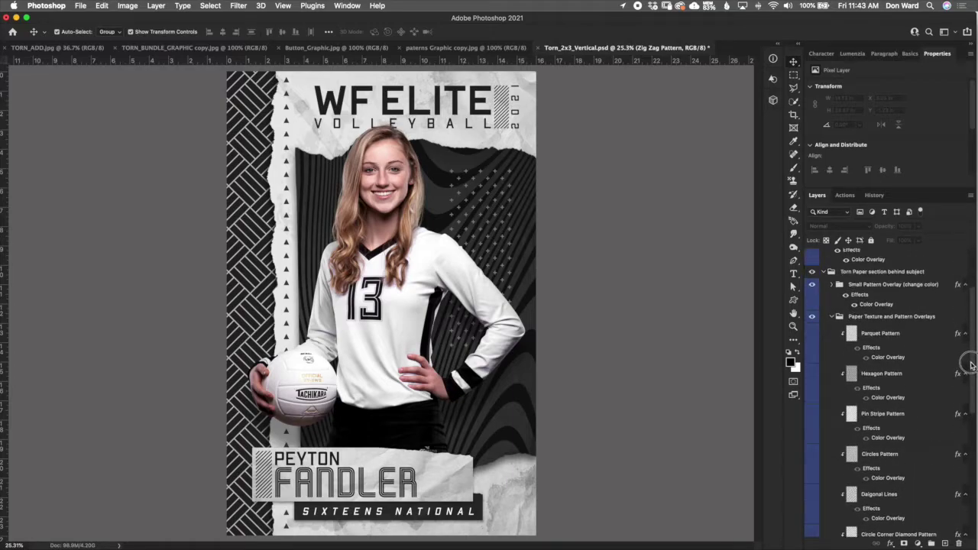
left_click(902, 347)
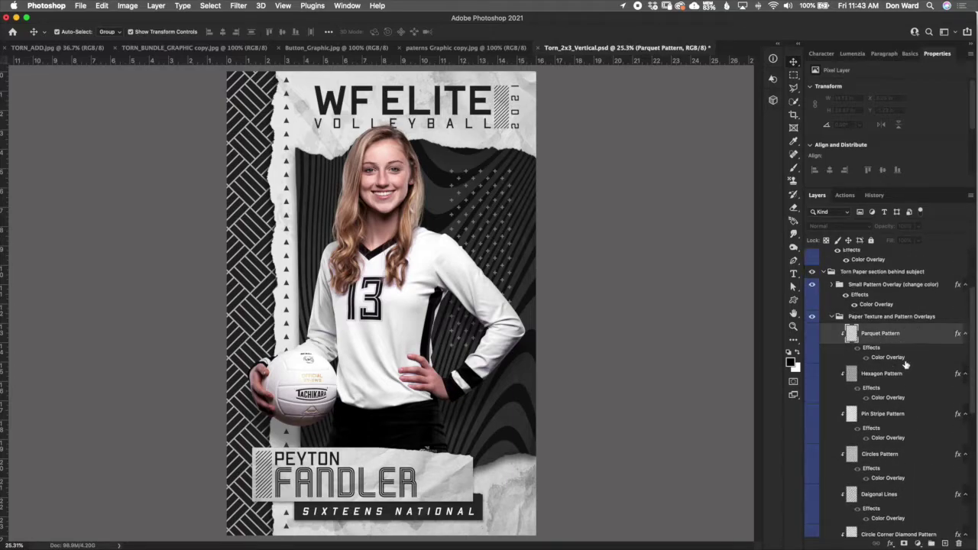
left_click(902, 379)
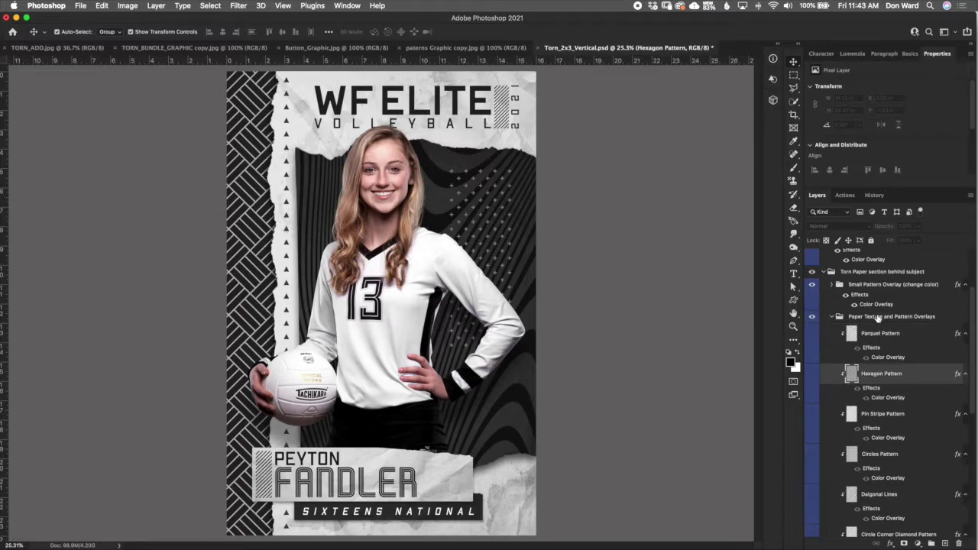
left_click(879, 319)
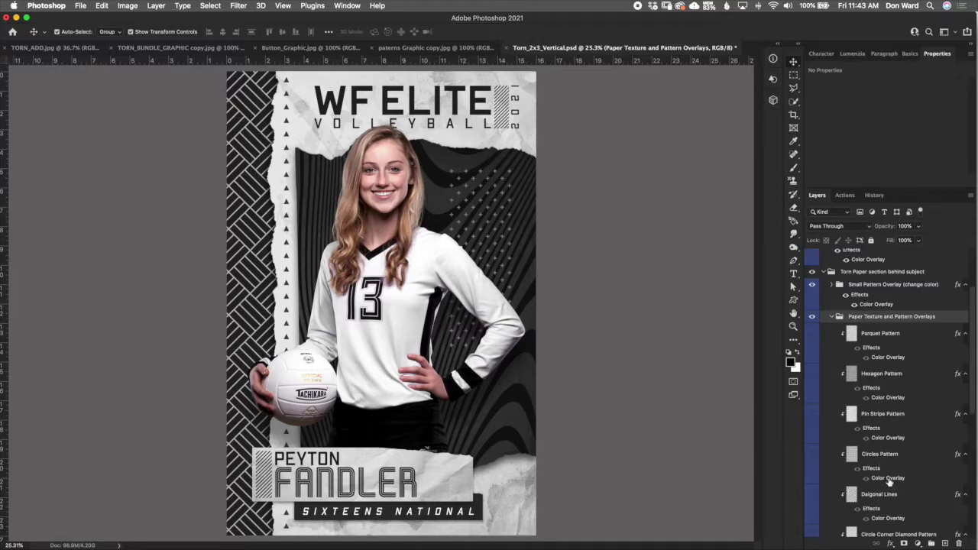
left_click(833, 316)
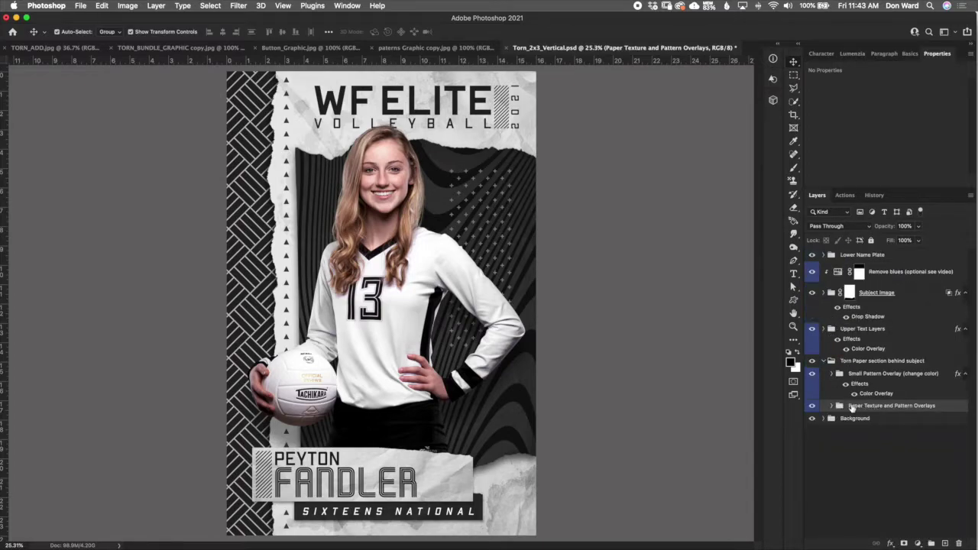
- Try recoloring the Paper Texture layer's Color Overlay inside Paper Texture and Pattern Overlays to red #d81c1c, and cancel the change
left_click(831, 405)
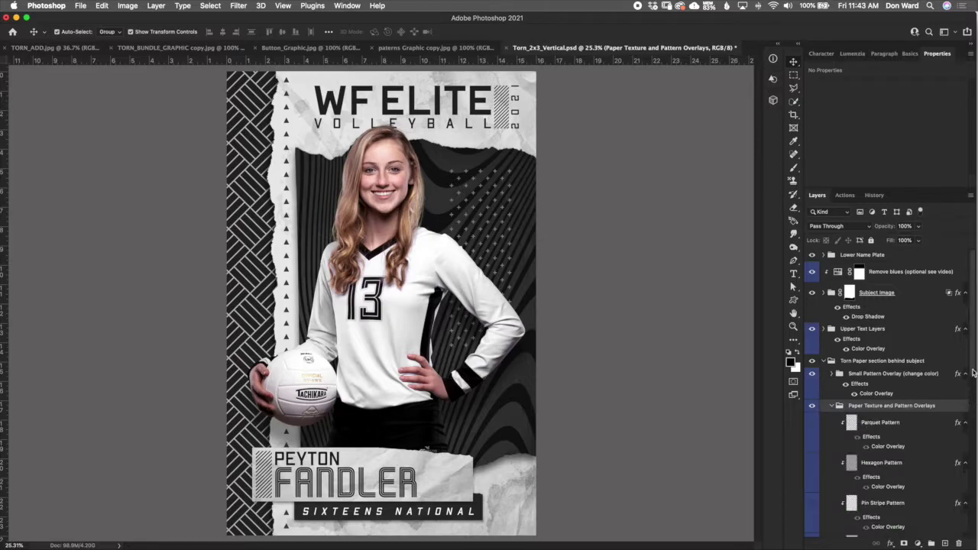
scroll(948, 429, "down", 10)
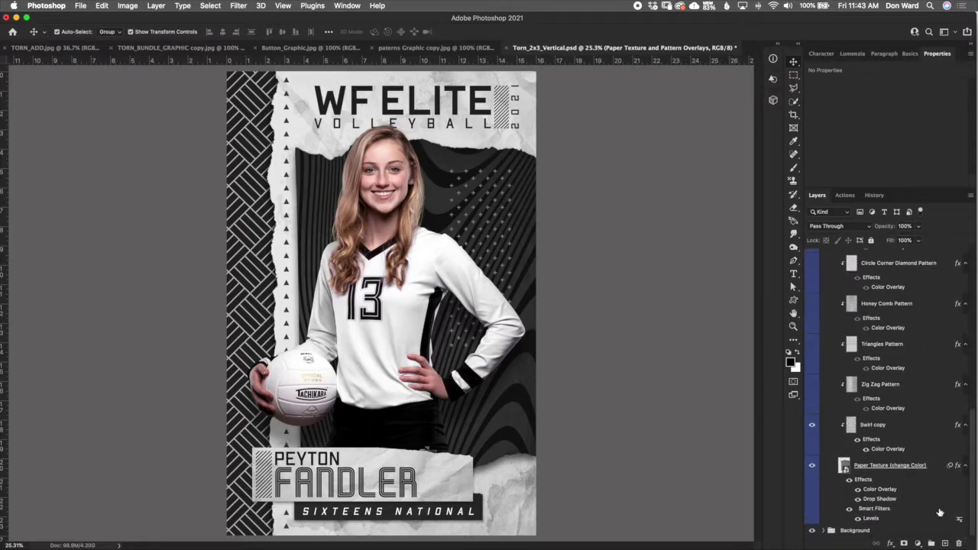
left_click(895, 467)
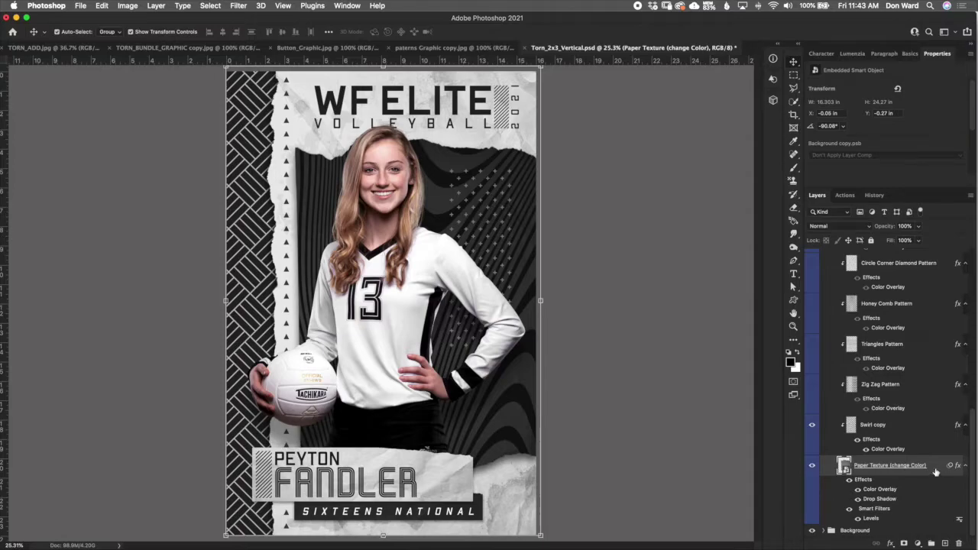
double_click(879, 490)
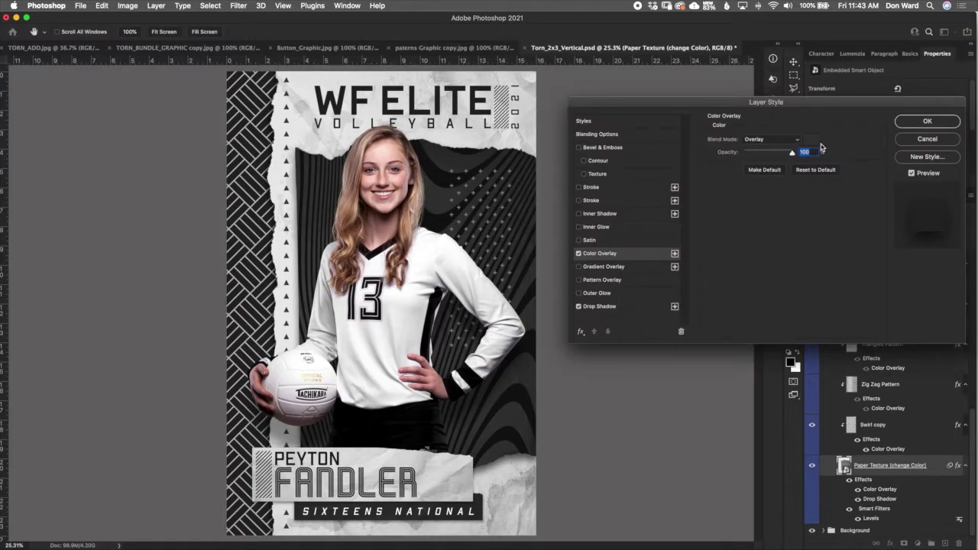
left_click(812, 139)
left_click(801, 266)
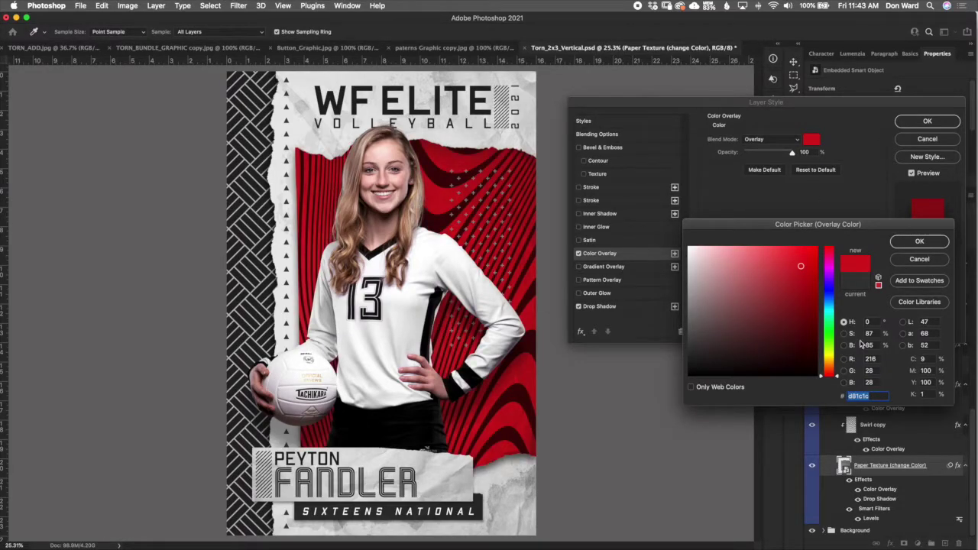
left_click(946, 240)
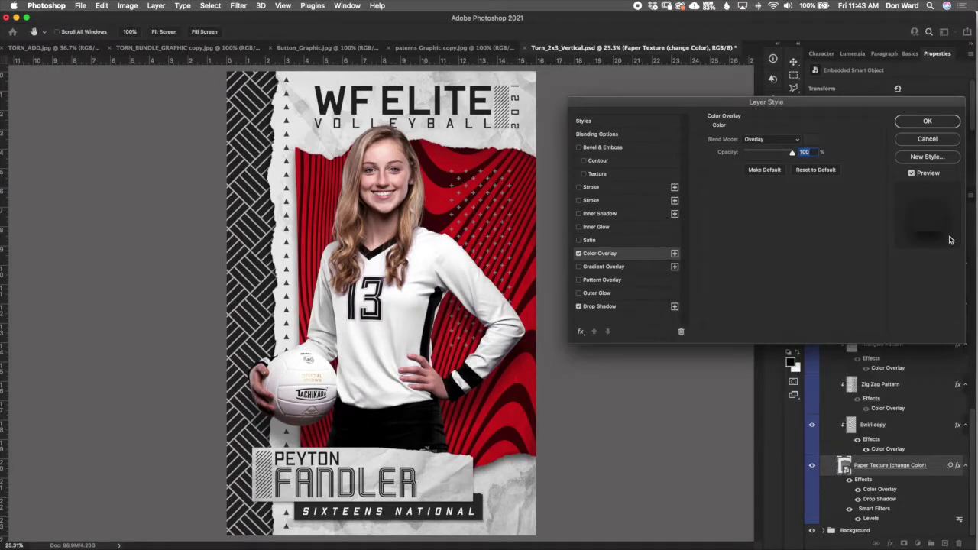
left_click(944, 139)
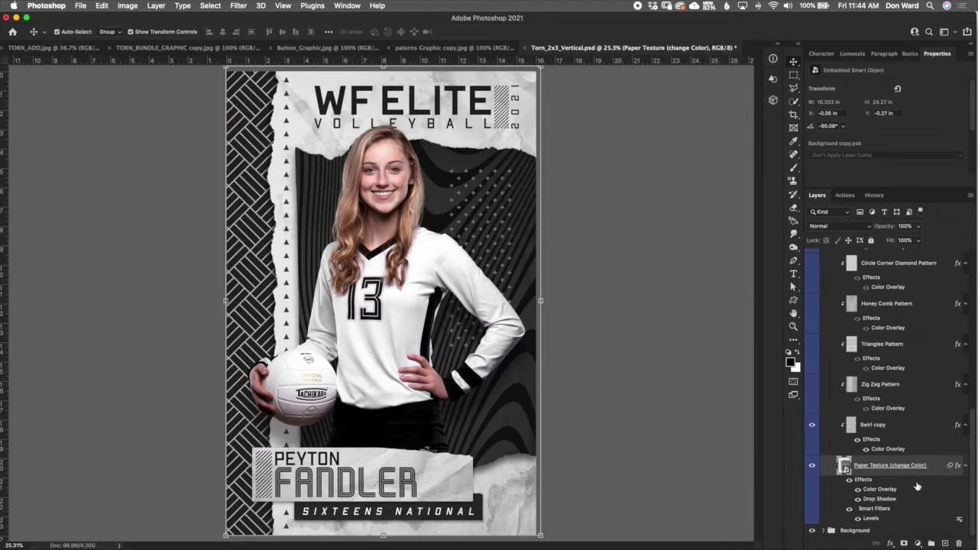
- Collapse the Paper Texture and Pattern Overlays group and select the Small Pattern Overlay group
left_click_drag(973, 465, 965, 325)
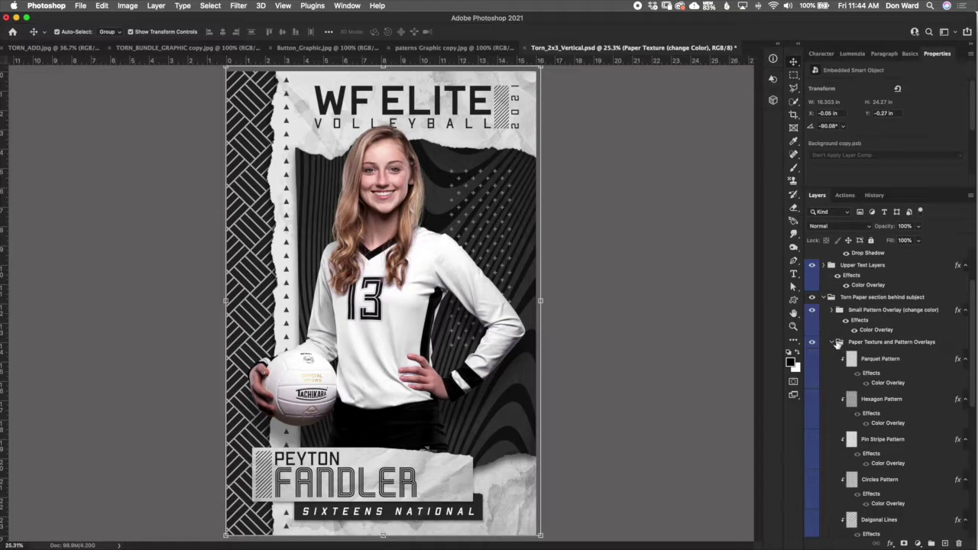
left_click(838, 342)
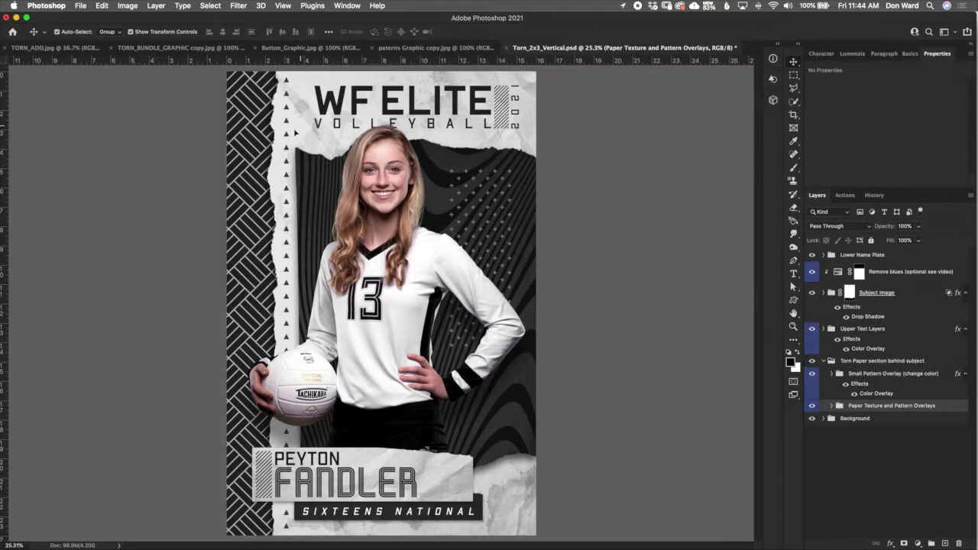
left_click(893, 373)
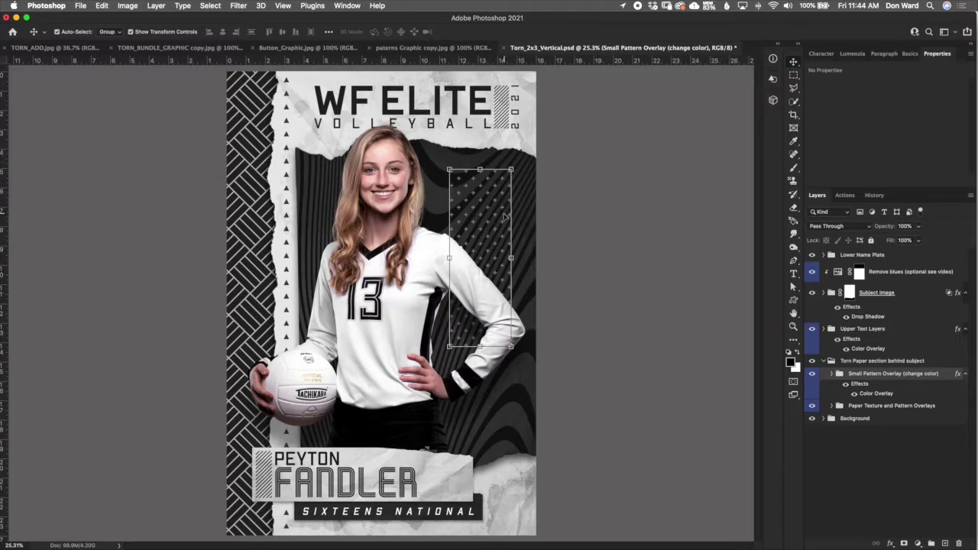
- Expand the Small Pattern Overlay group, hide the + Plus Pattern layer and show the /// Diagonal Lines Pattern layer
scroll(502, 220, "up", 4)
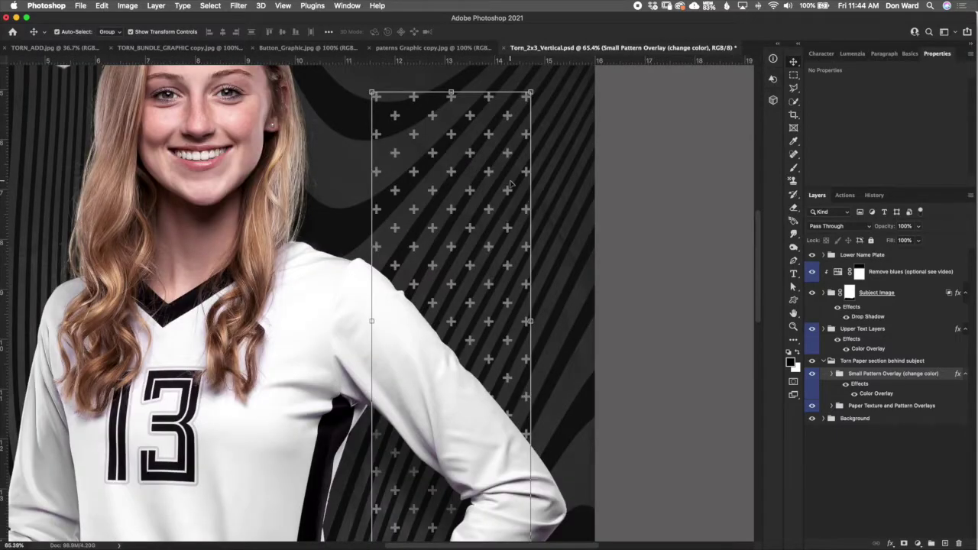
scroll(760, 289, "down", 3)
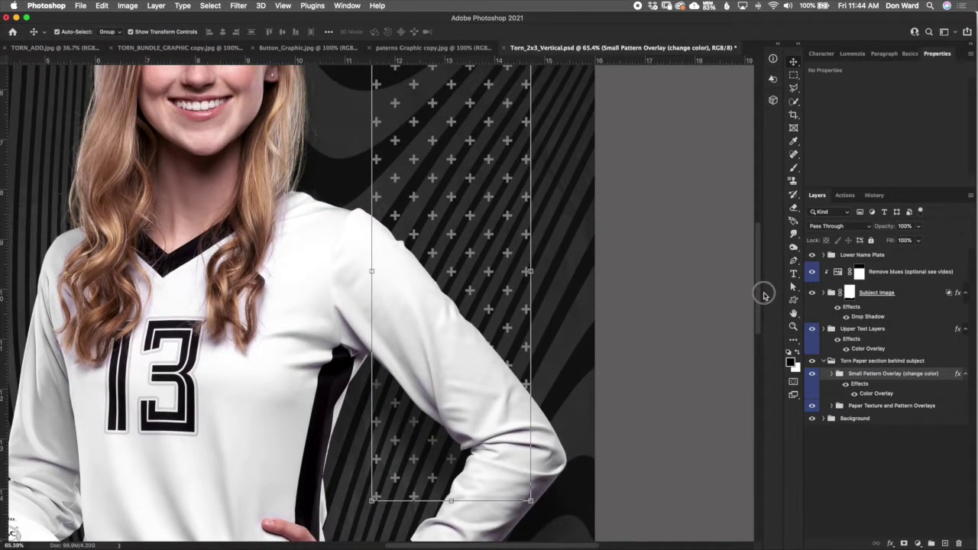
scroll(573, 298, "down", 3)
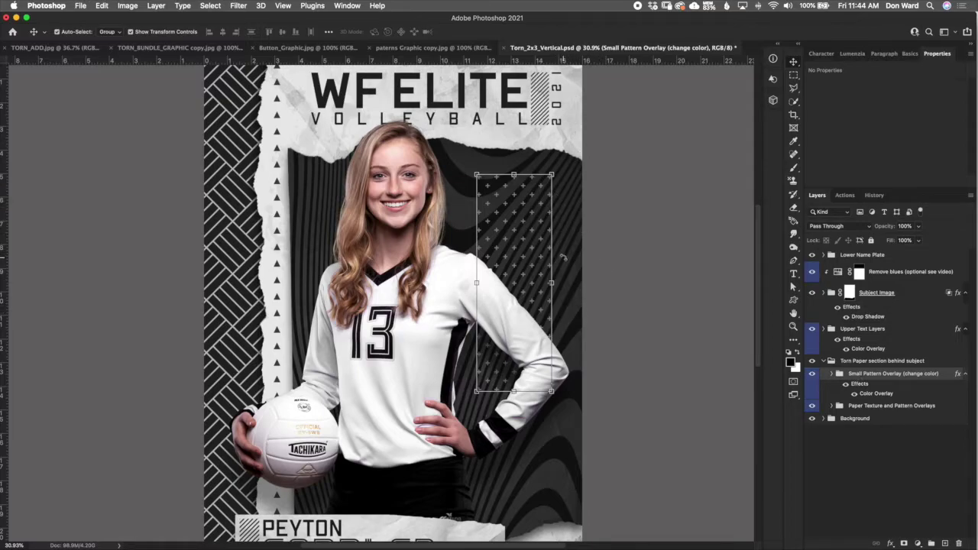
left_click(832, 373)
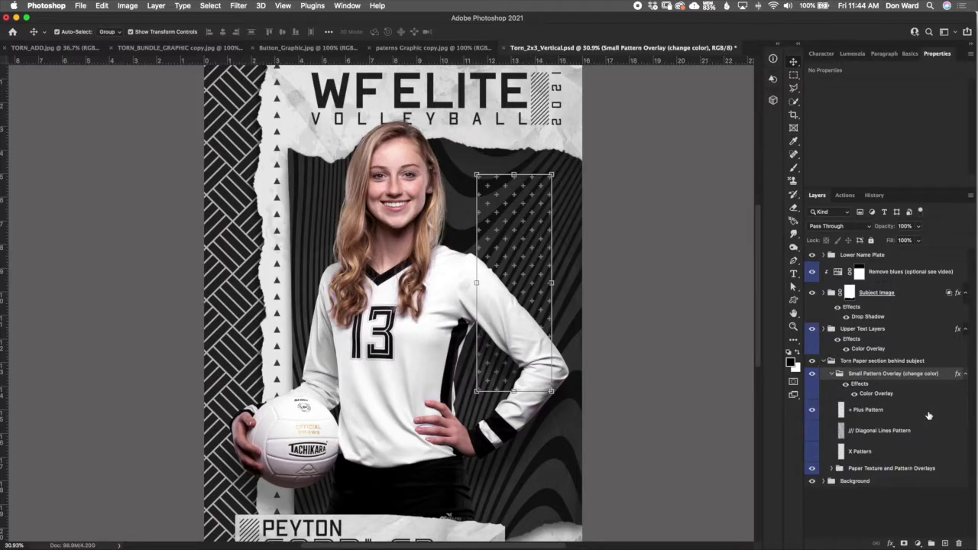
left_click(928, 413)
left_click(811, 410)
left_click(811, 431)
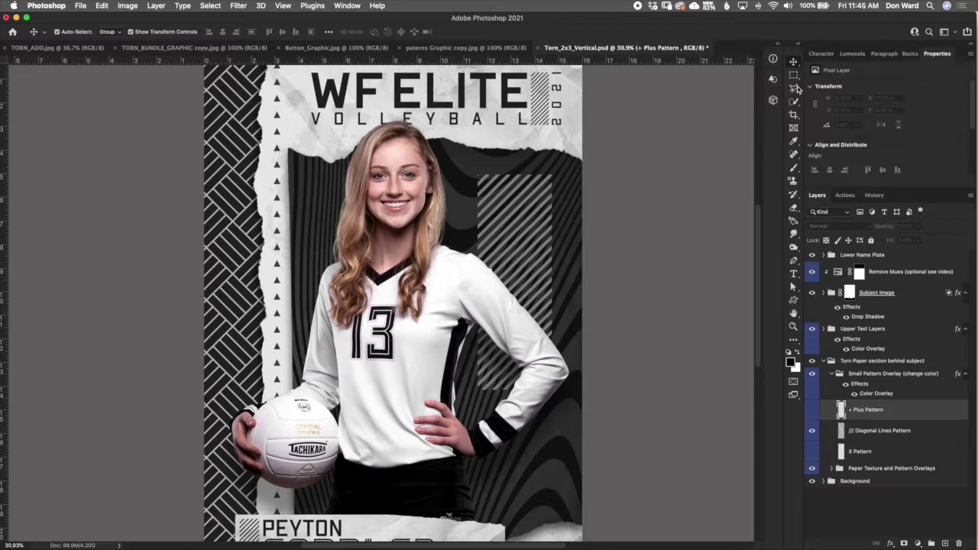
- Scale the /// Diagonal Lines Pattern layer up to about 105% and apply the transform
left_click(874, 433)
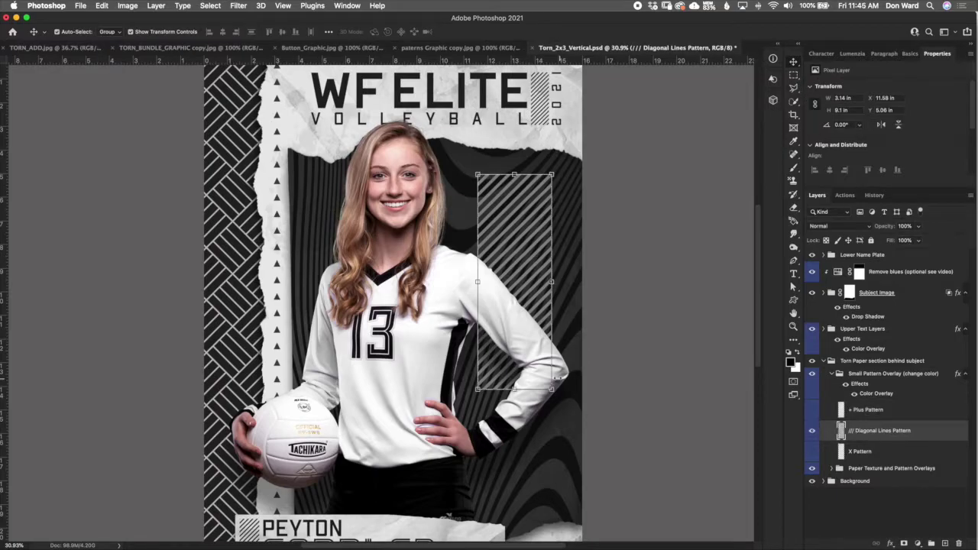
left_click_drag(552, 389, 567, 349)
left_click(510, 31)
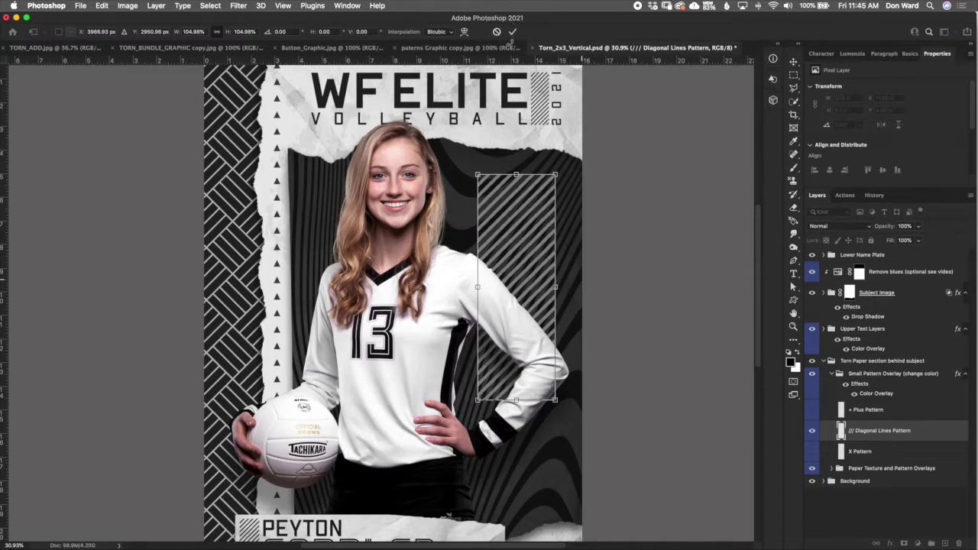
key("Return")
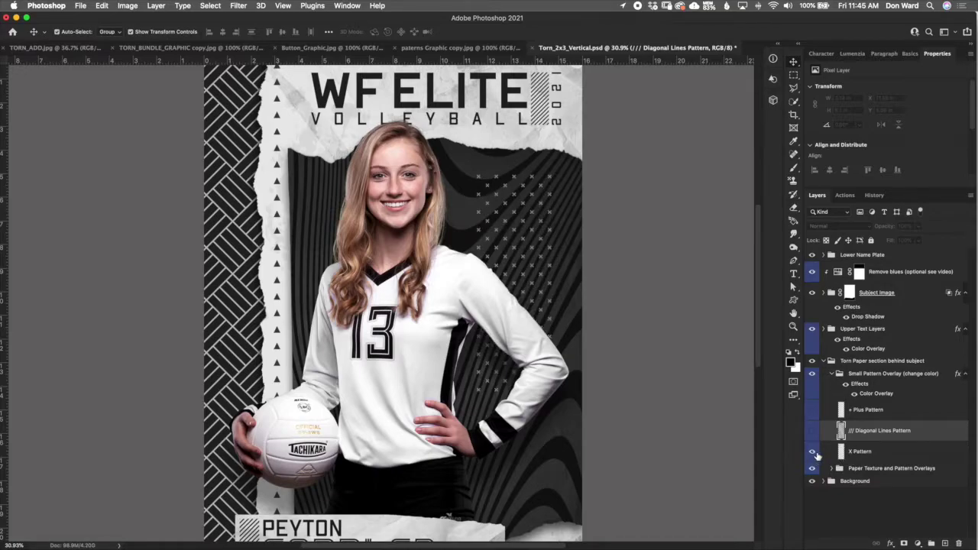
- Hide the X Pattern layer and review the Small Pattern Overlay group's Color Overlay settings
left_click(812, 452)
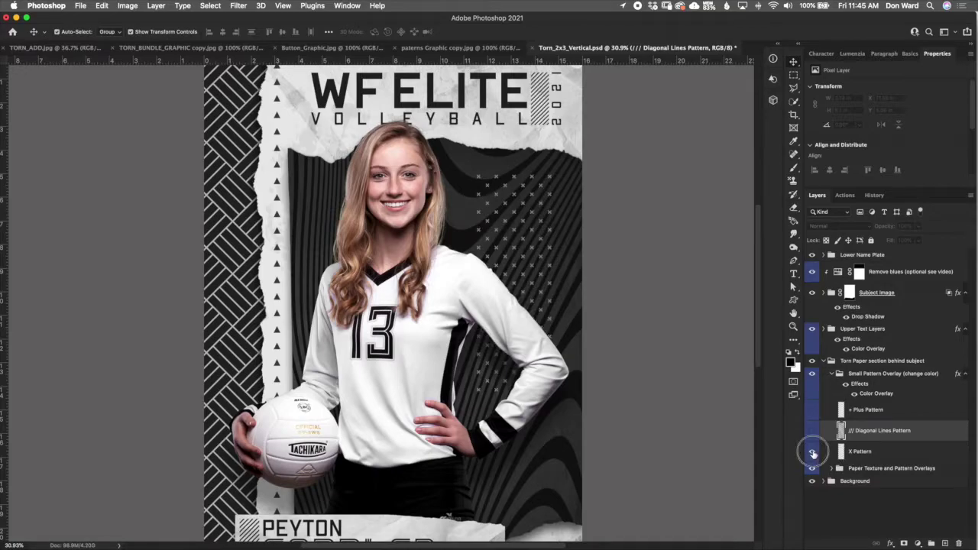
double_click(871, 395)
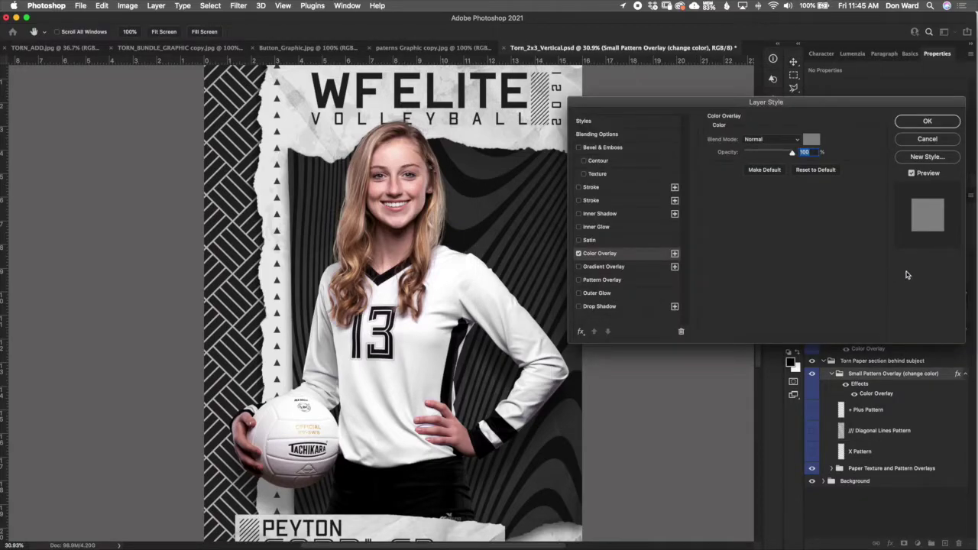
left_click(928, 122)
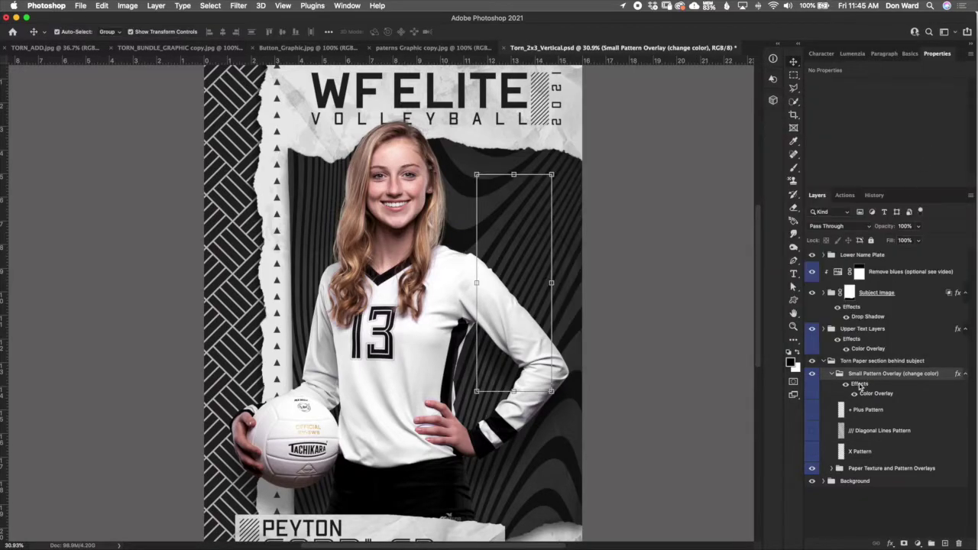
- Show only the + Plus Pattern layer in Small Pattern Overlay, and collapse that group and the Torn Paper section group
left_click(832, 374)
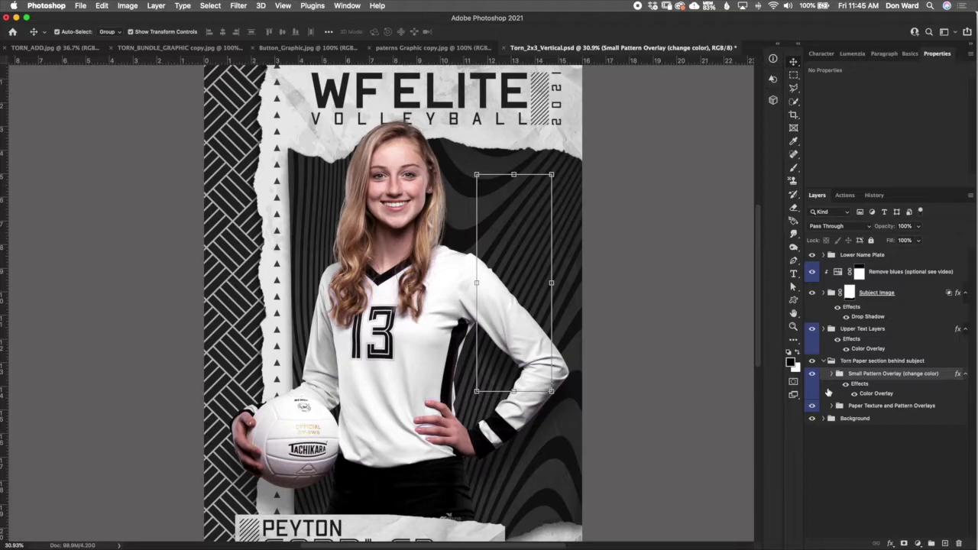
left_click(832, 374)
left_click(813, 453)
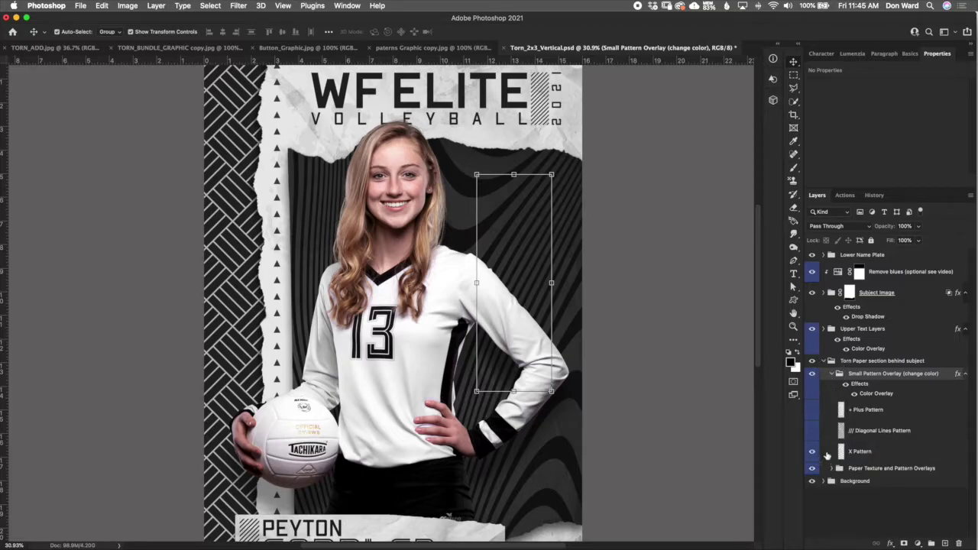
left_click(813, 452)
left_click(814, 412)
left_click(833, 374)
left_click(823, 361)
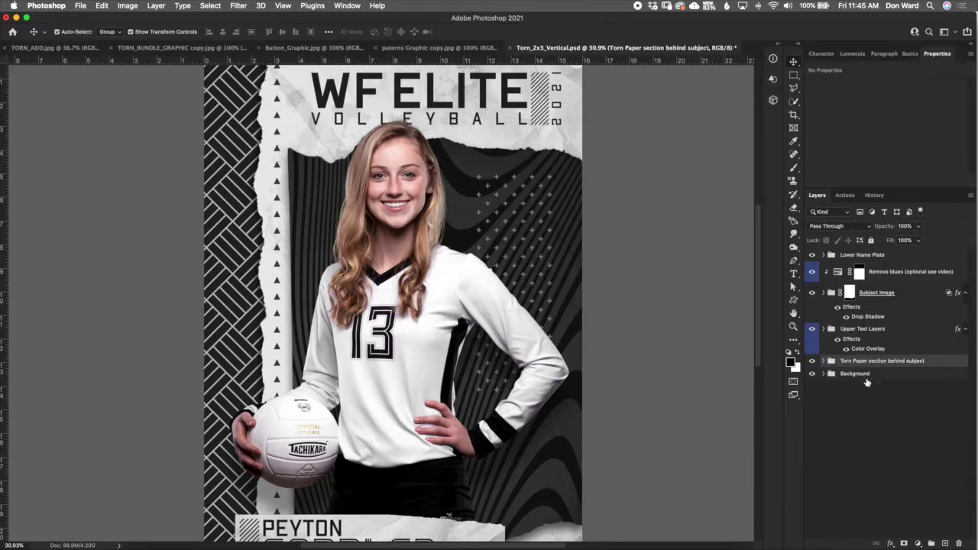
- Try recoloring the Upper Text Layers group's Color Overlay to red #ff0000, and cancel the change
left_click(890, 330)
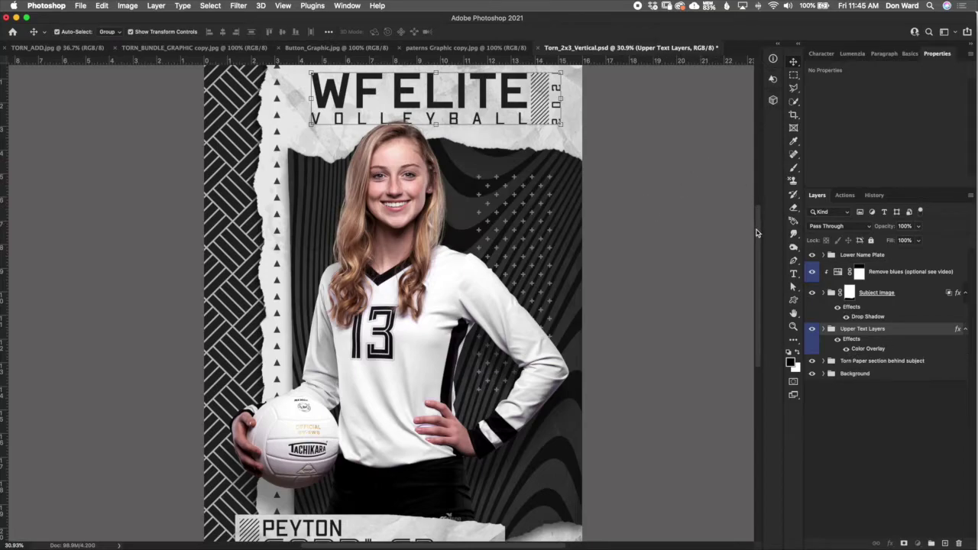
scroll(493, 105, "up", 4)
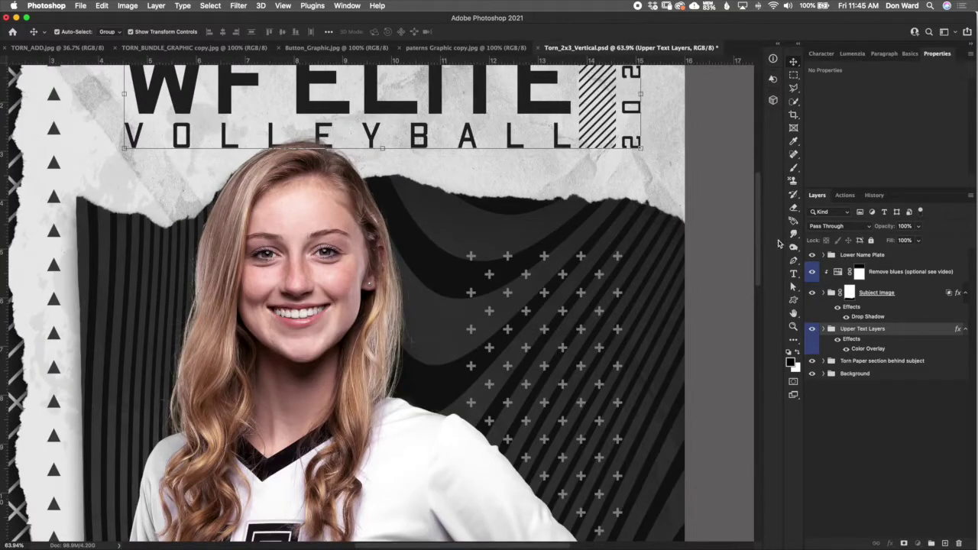
scroll(759, 249, "up", 5)
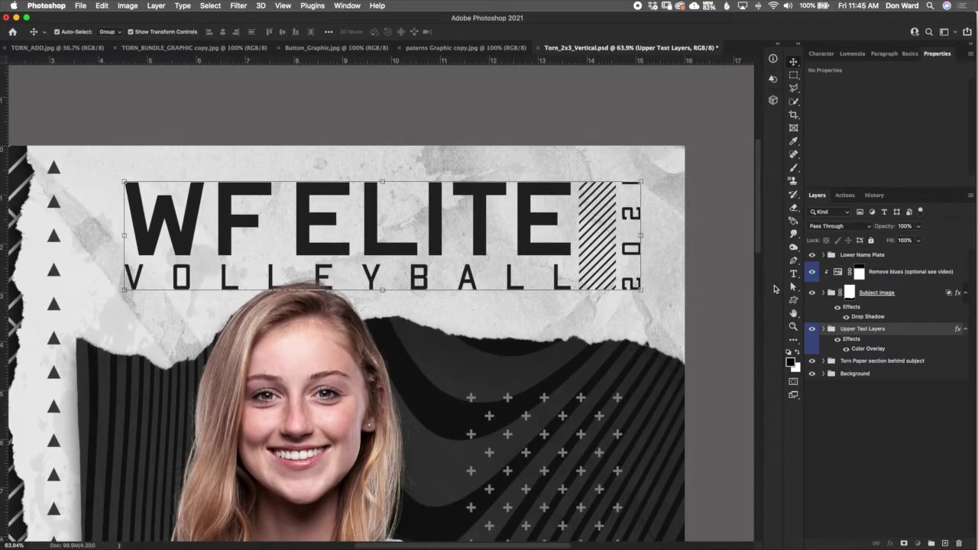
double_click(875, 350)
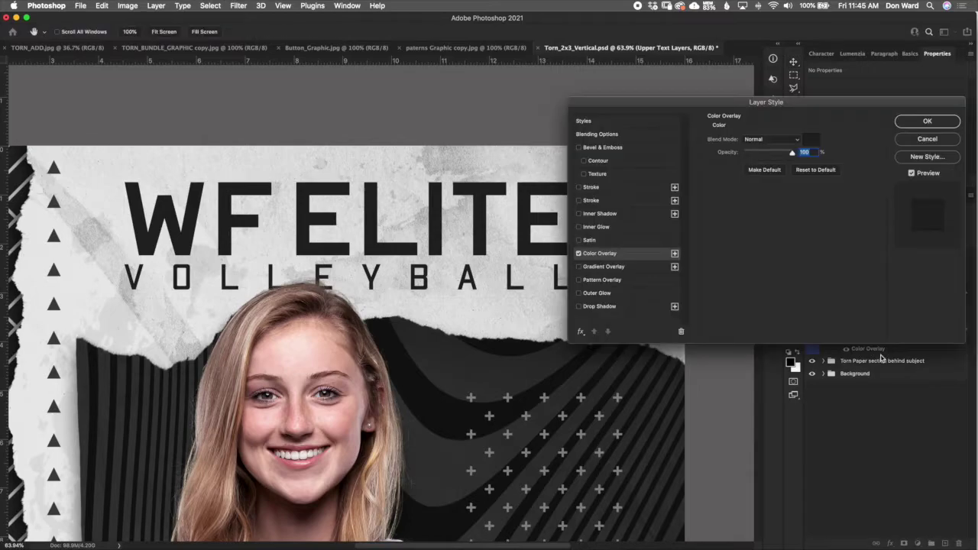
left_click_drag(832, 102, 823, 35)
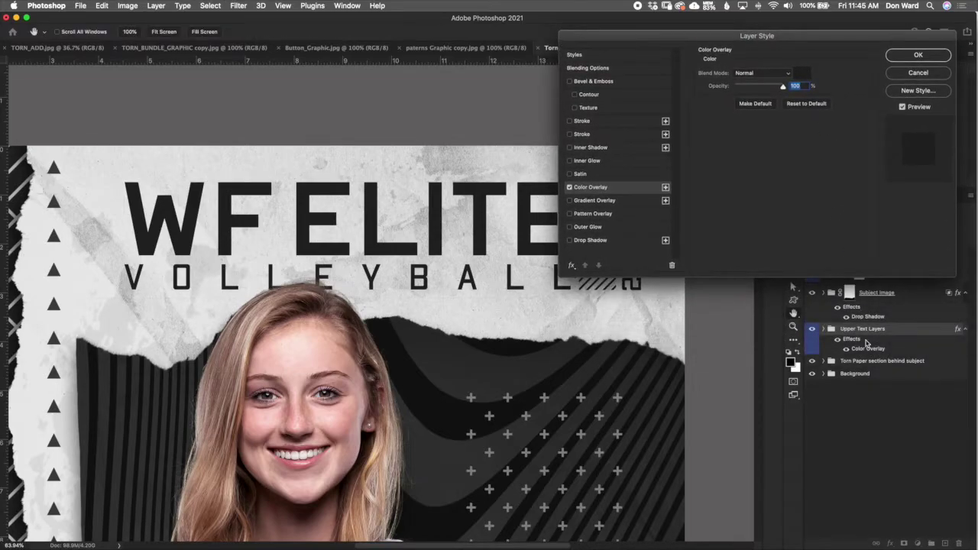
left_click(806, 75)
left_click_drag(808, 258, 845, 211)
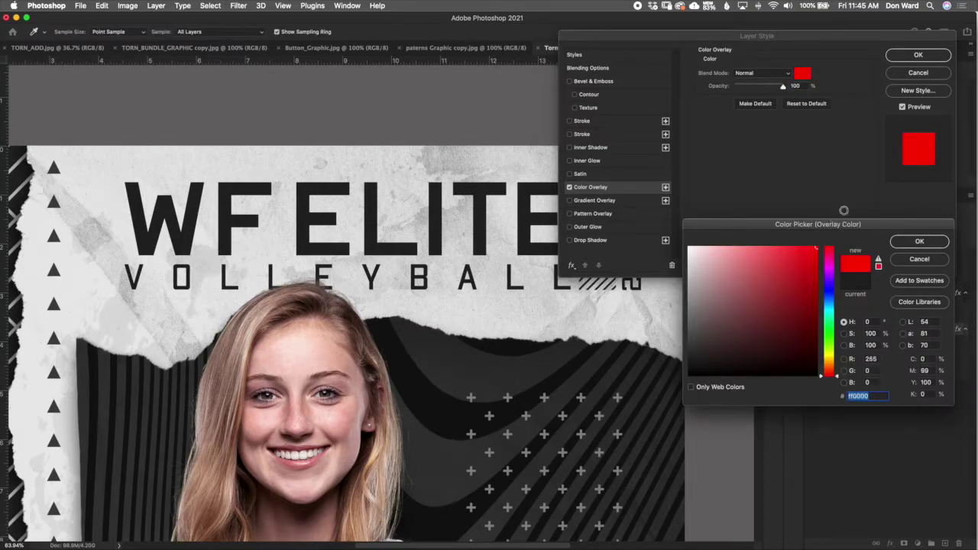
left_click(920, 261)
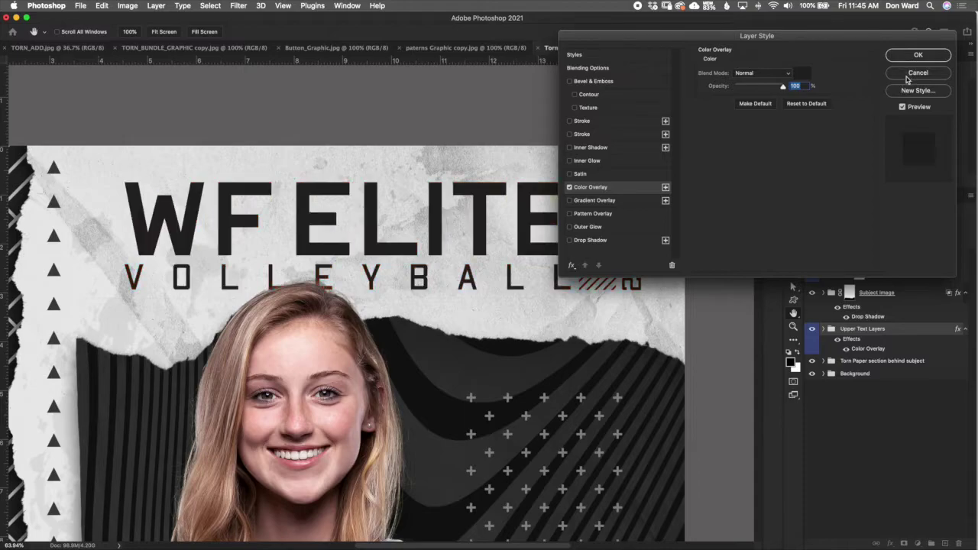
left_click(909, 76)
- Expand the Upper Text Layers group and change the Team Name text to TIGERS
left_click(825, 330)
left_click(824, 329)
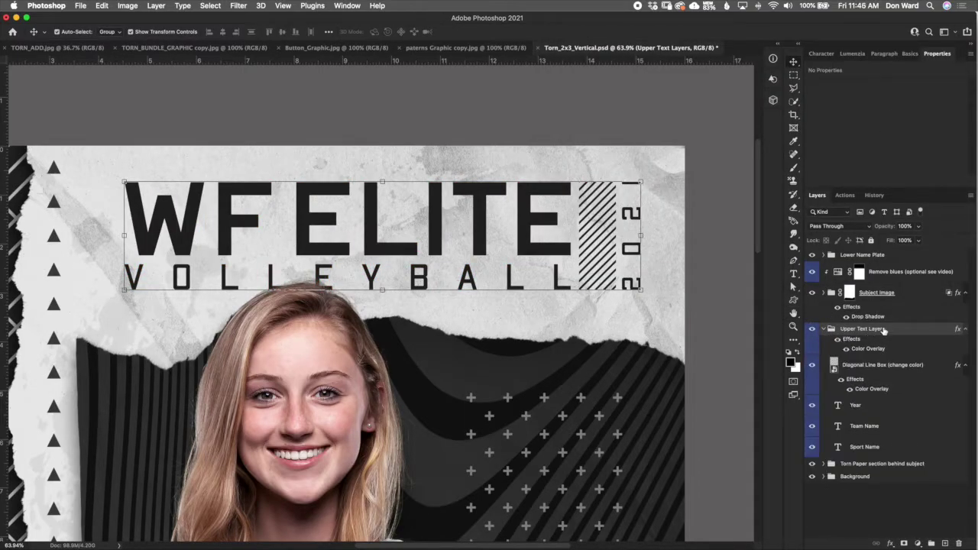
left_click(881, 429)
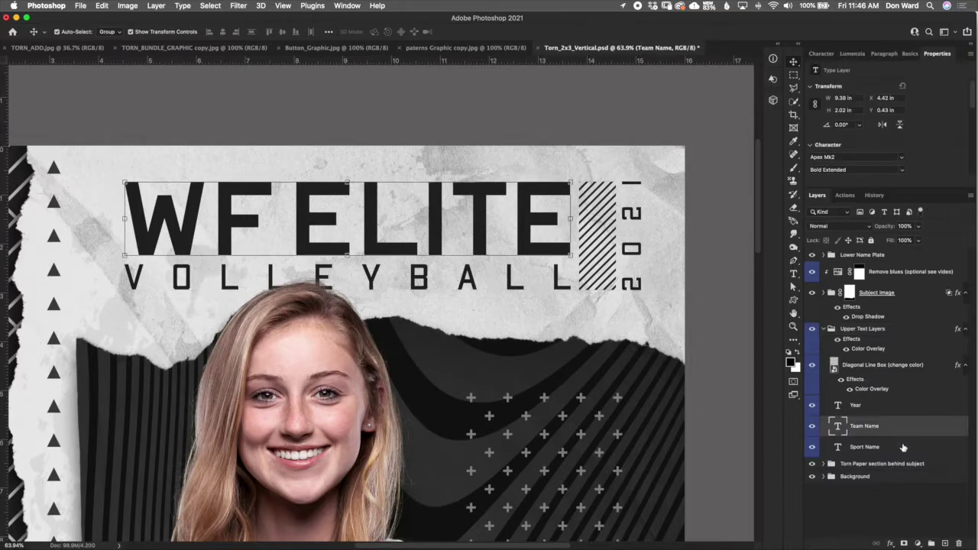
double_click(838, 428)
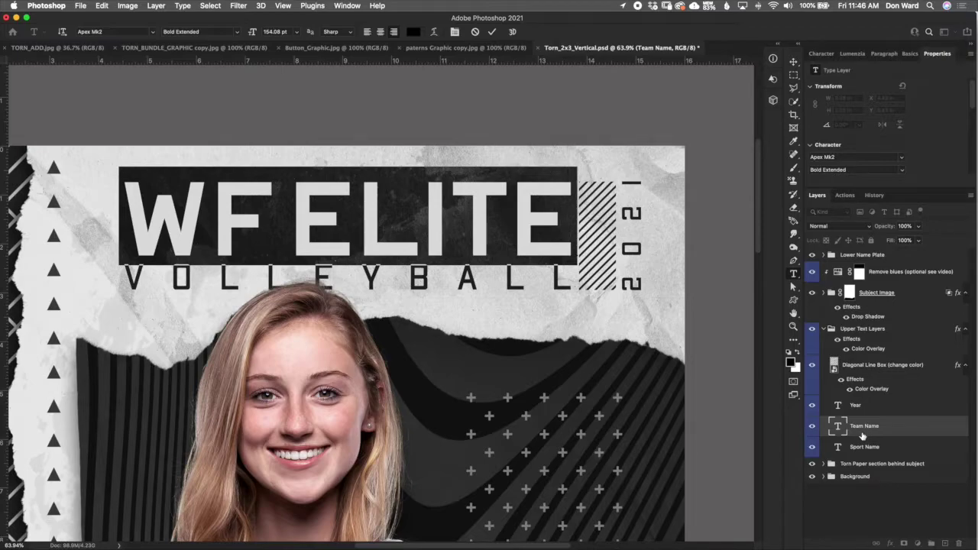
type("TIGERS")
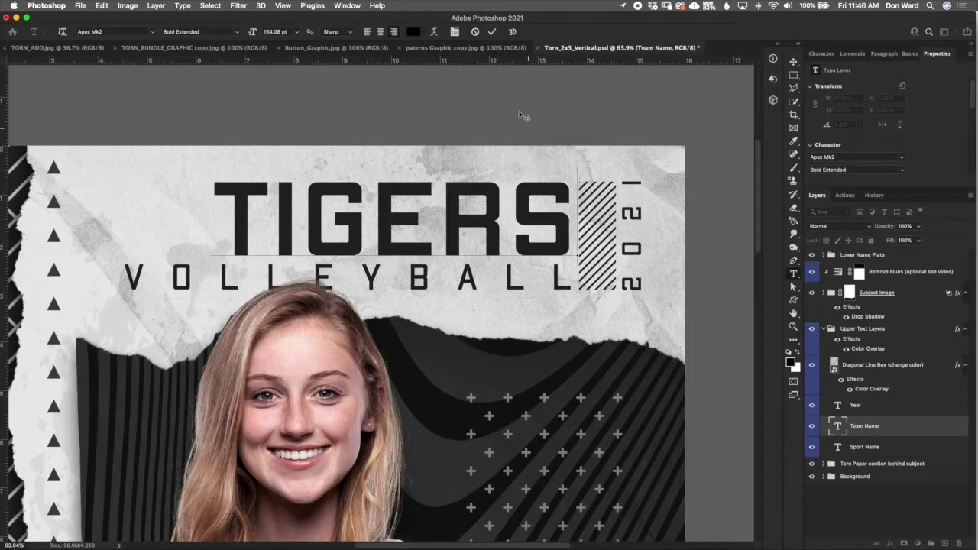
left_click(492, 31)
key("v")
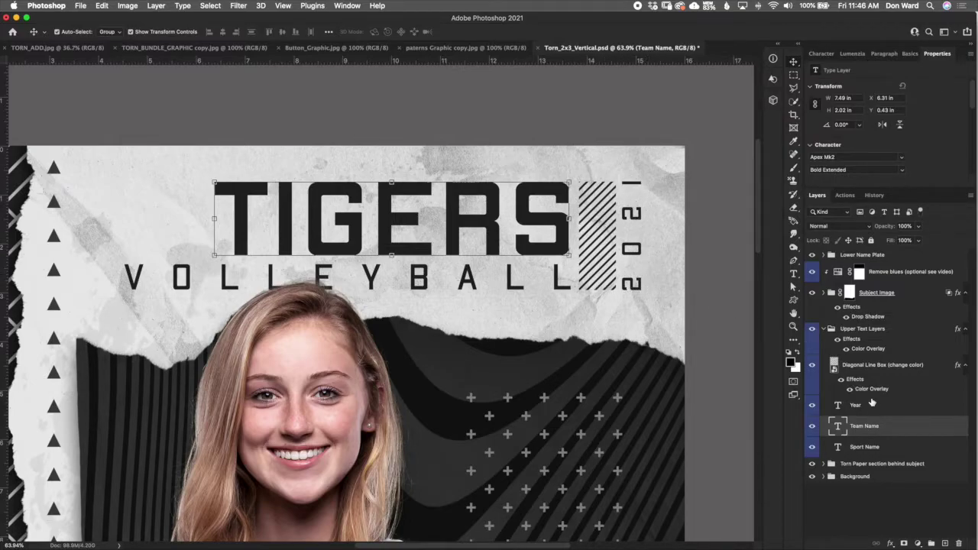
- Change the Sport Name text to BASKETBALL
left_click(879, 449)
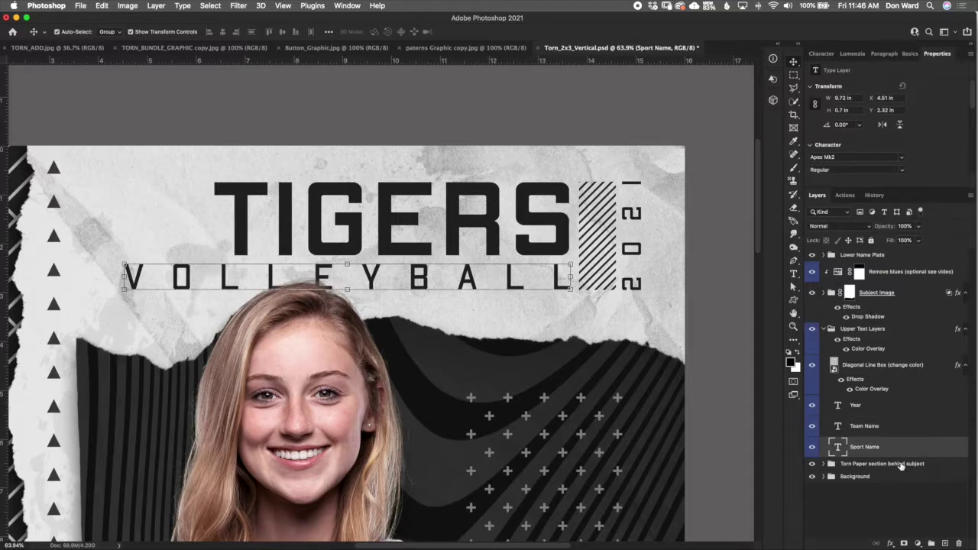
double_click(838, 448)
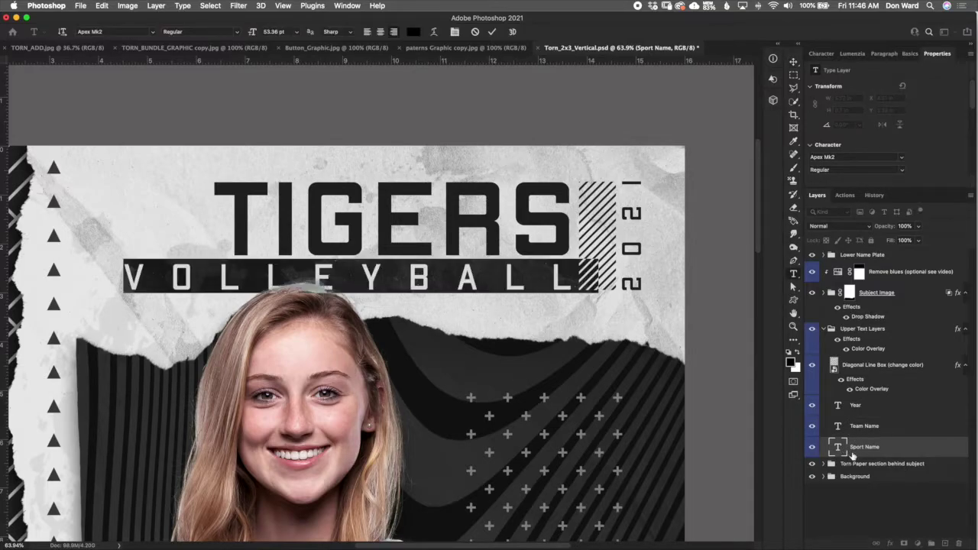
type("B")
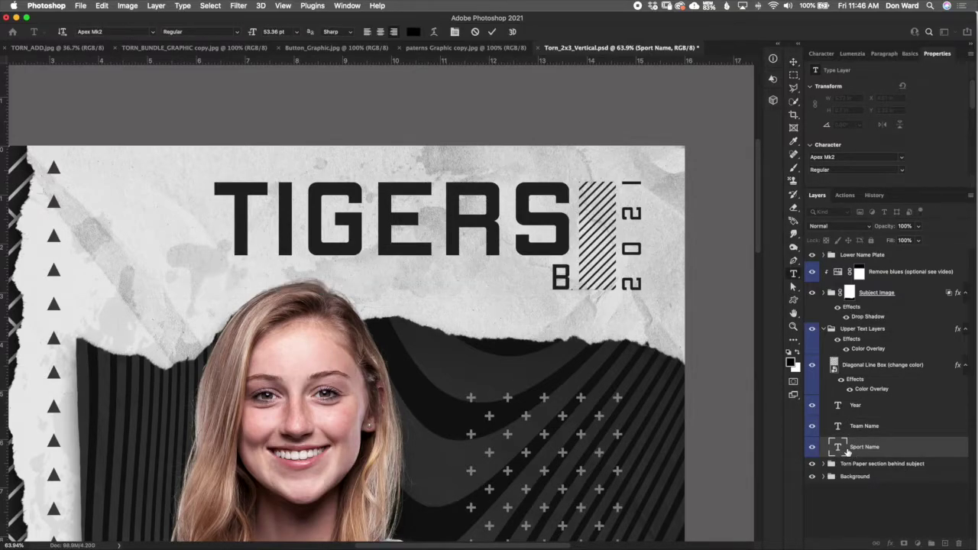
type("ASKETBALL")
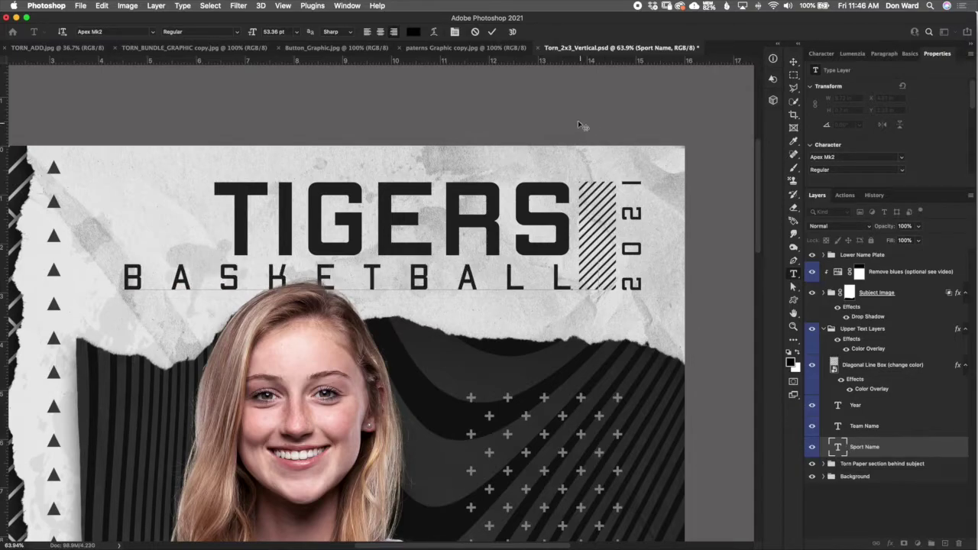
left_click(491, 31)
key("v")
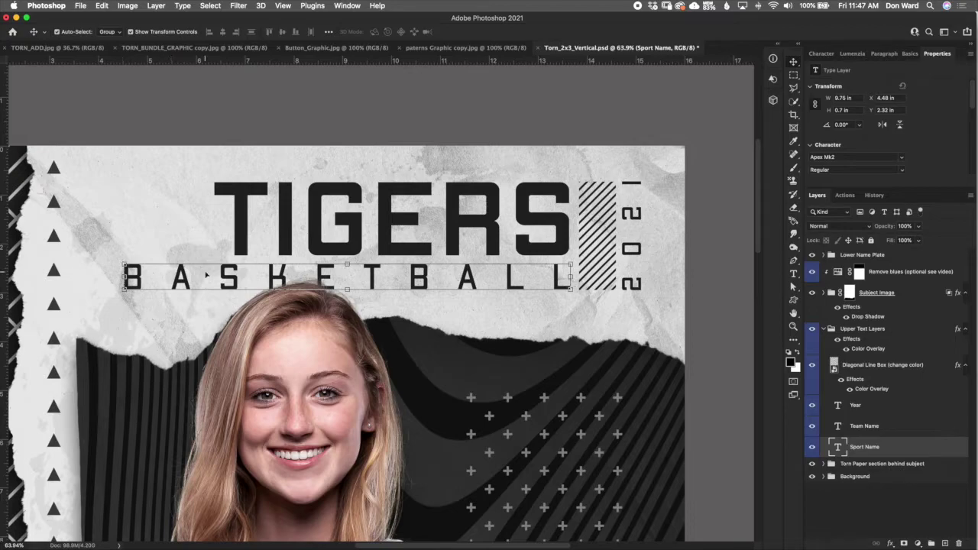
- Try setting the Sport Name text's tracking to 500, and undo the change
left_click(820, 54)
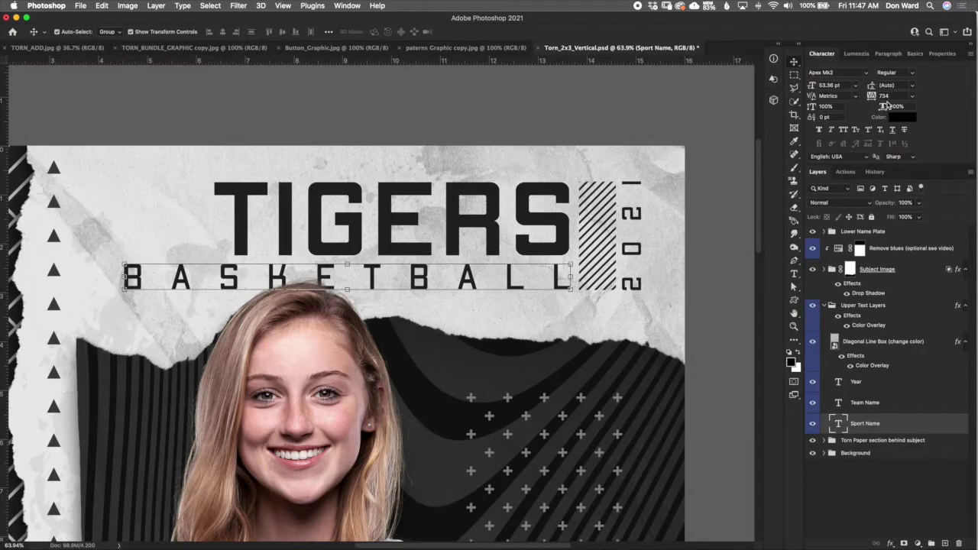
left_click(903, 96)
key("Return")
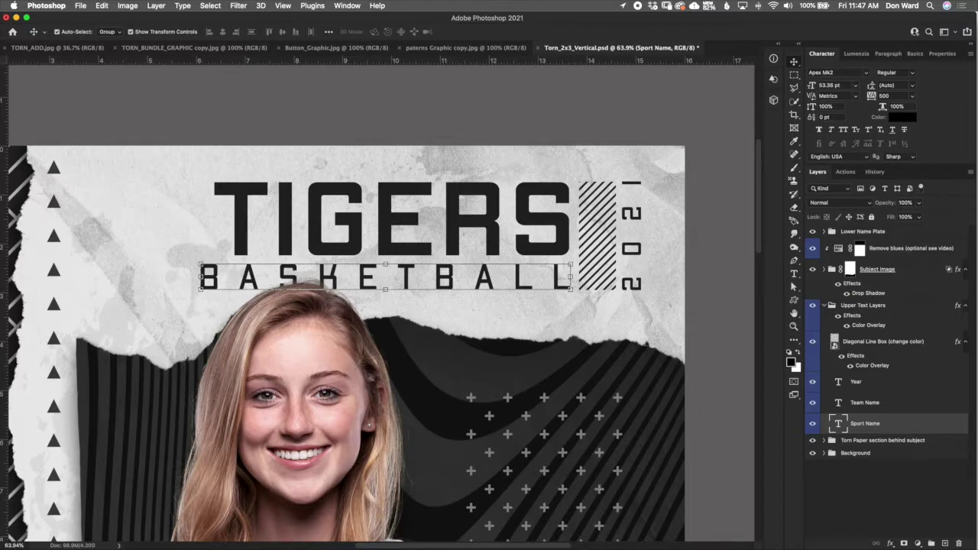
key("super+z")
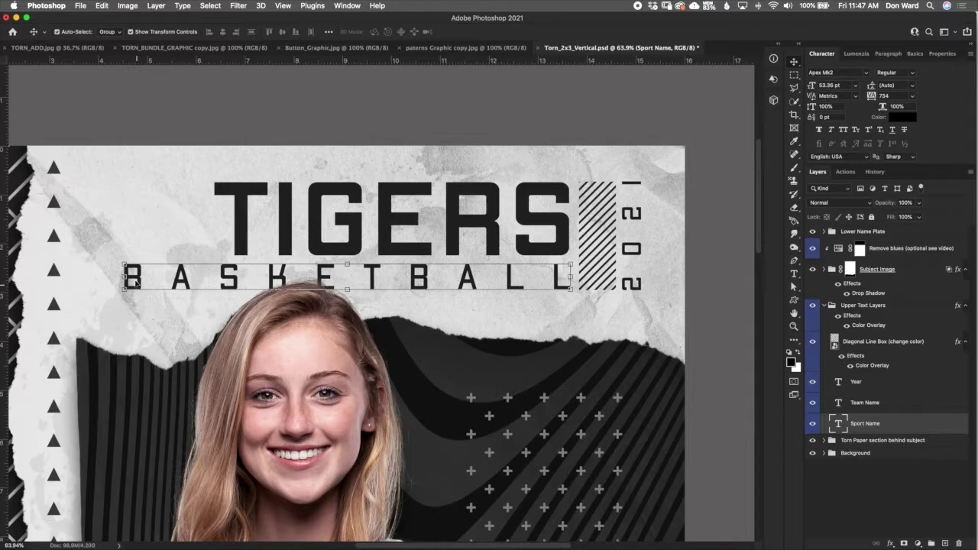
- Scale the BASKETBALL Sport Name text down to about 79% so it matches the width of the TIGERS team name
key("super+t")
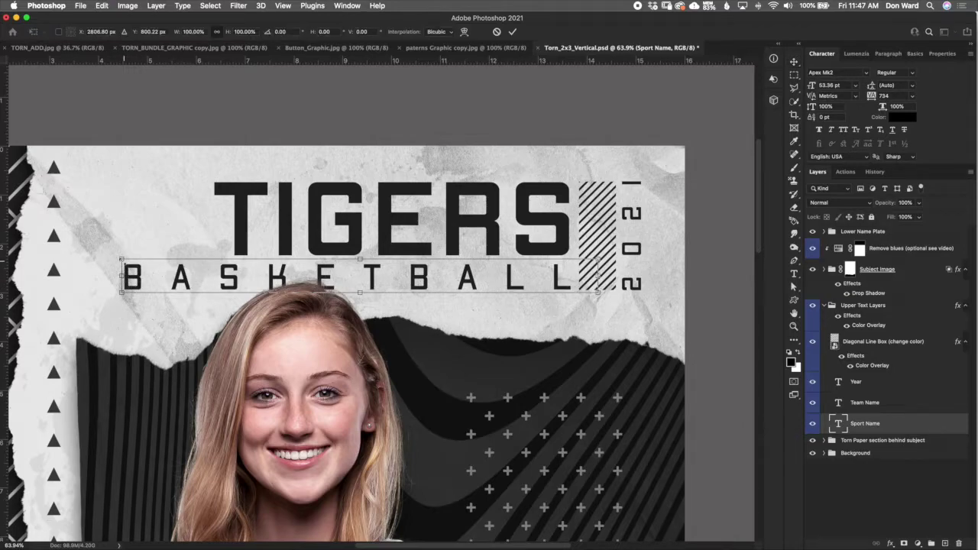
left_click_drag(121, 258, 211, 266)
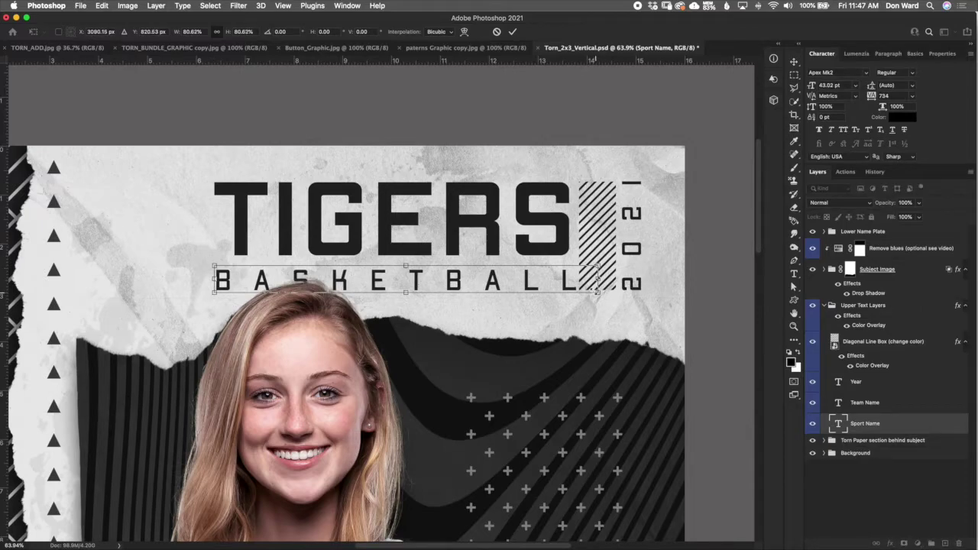
left_click_drag(599, 291, 591, 290)
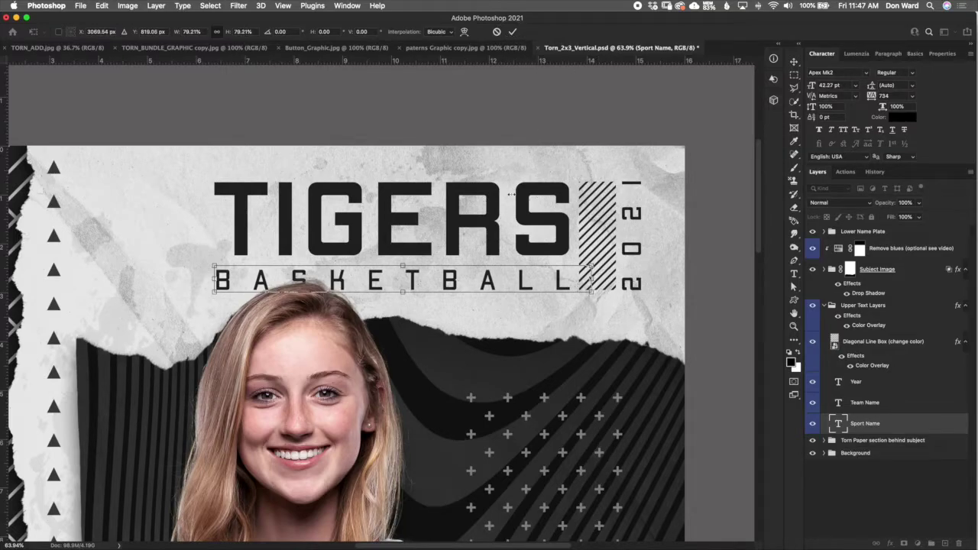
key("Return")
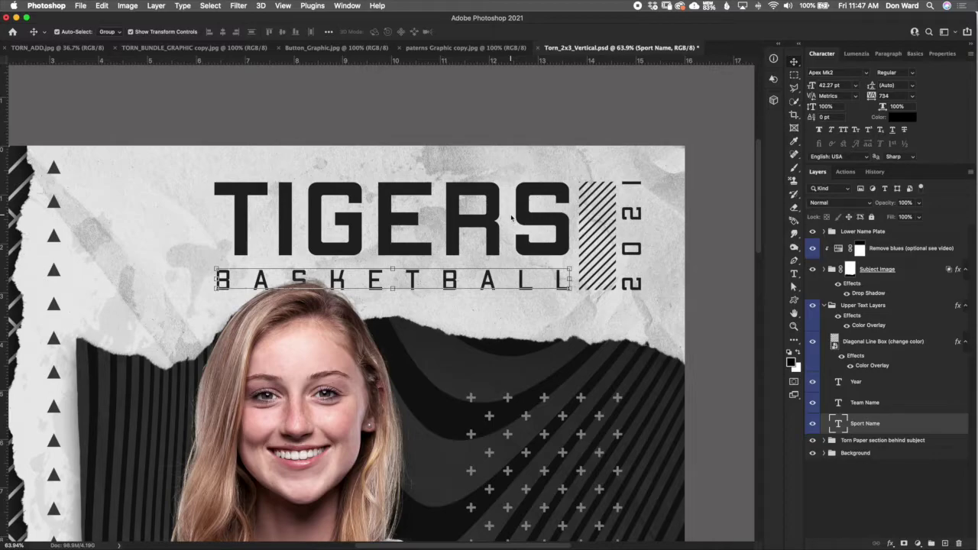
- Nudge the resized BASKETBALL text upward to sit closer beneath the TIGERS team name
key("Up")
key("Up")
key("Up")
key("Up")
key("Up")
key("Up")
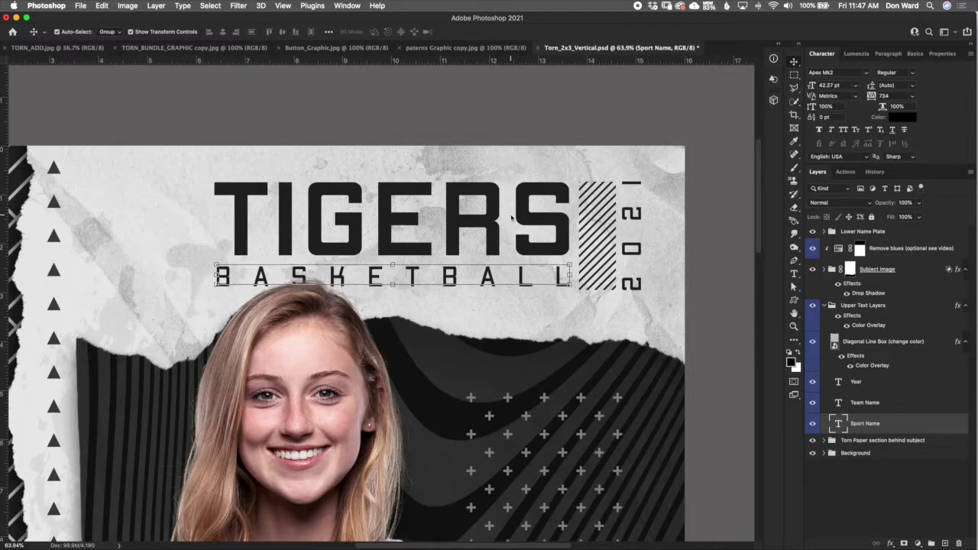
key("Up")
key("Up")
key("Up")
key("Up")
key("Up")
key("Up")
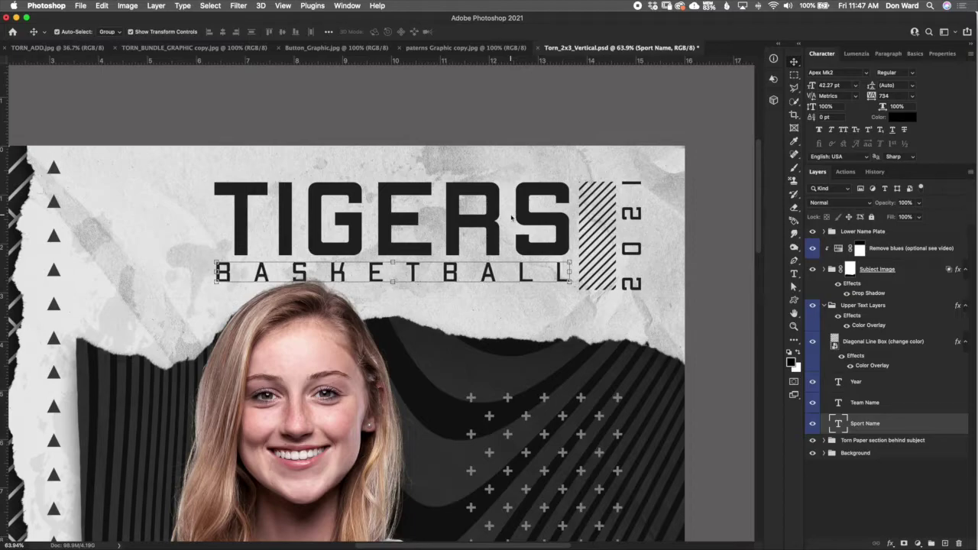
- Try enlarging the Team Name and Sport Name texts together to about 107%, and cancel the transform
left_click(899, 424)
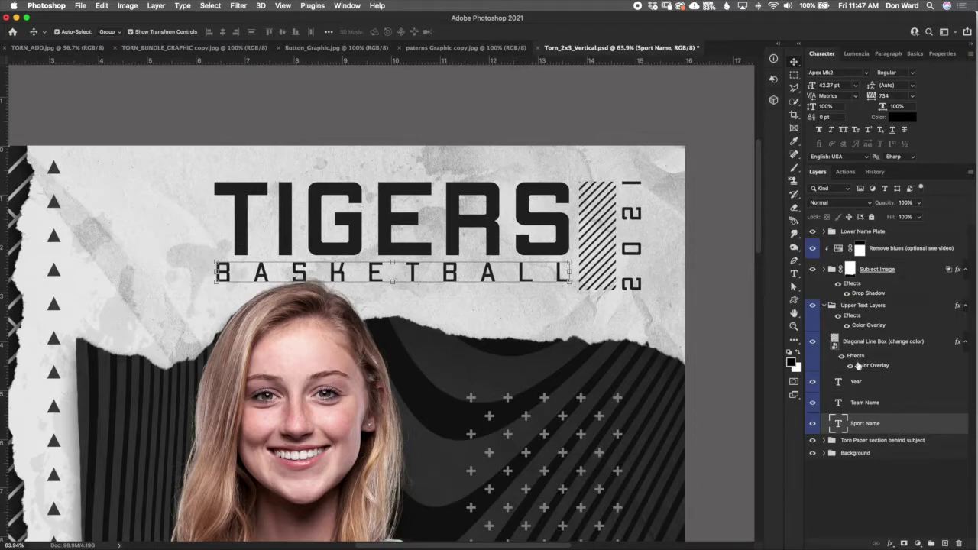
left_click(891, 407, "shift")
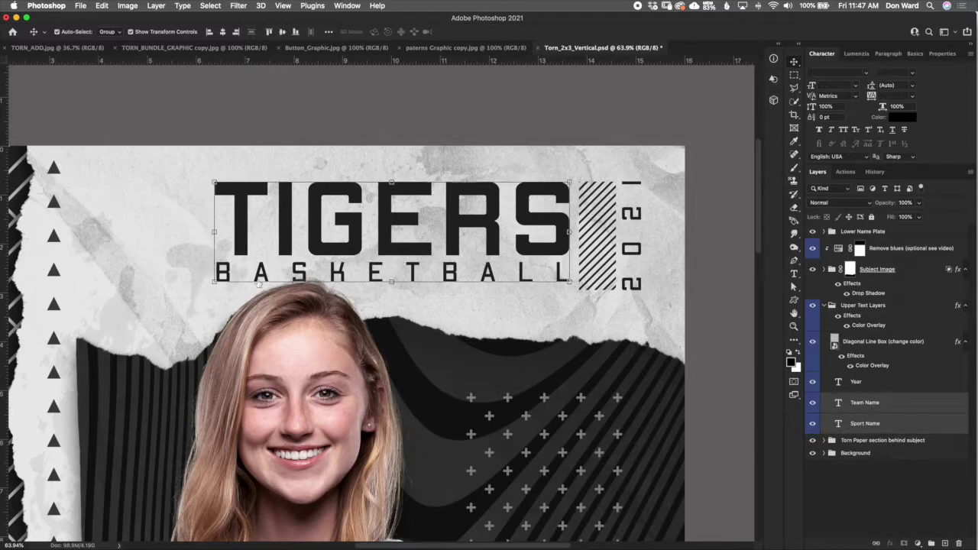
left_click(212, 282)
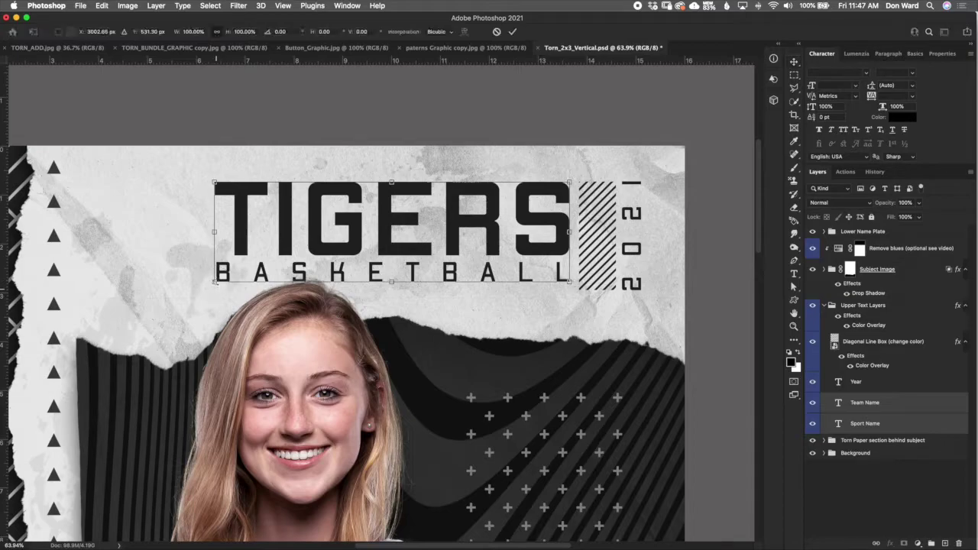
left_click_drag(212, 280, 193, 296)
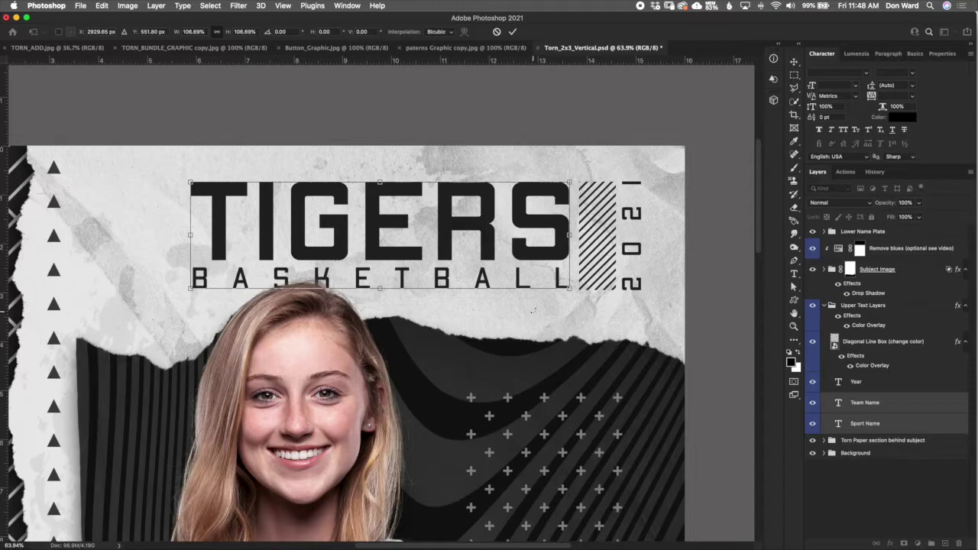
left_click(497, 31)
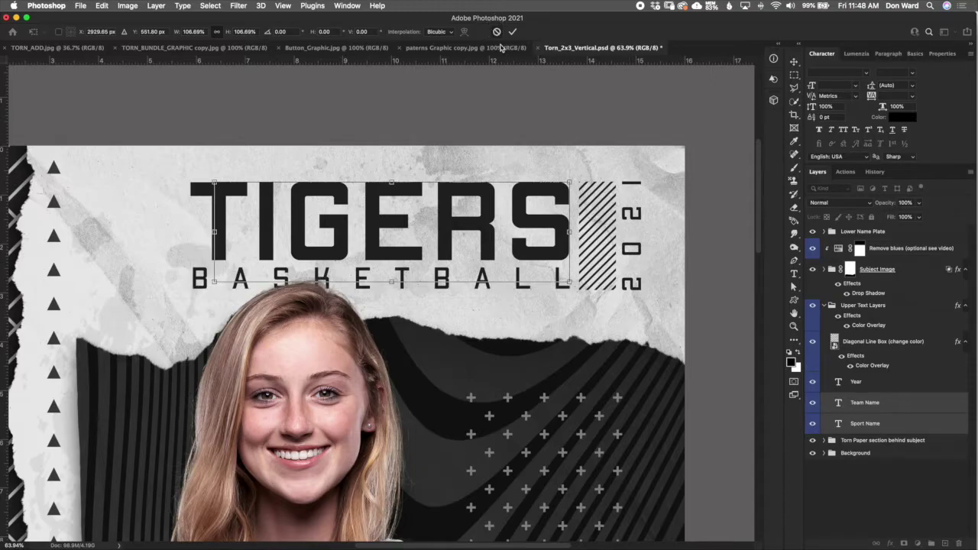
- Undo the upper text edits back to the original WF ELITE team name and VOLLEYBALL sport name
key("super+z")
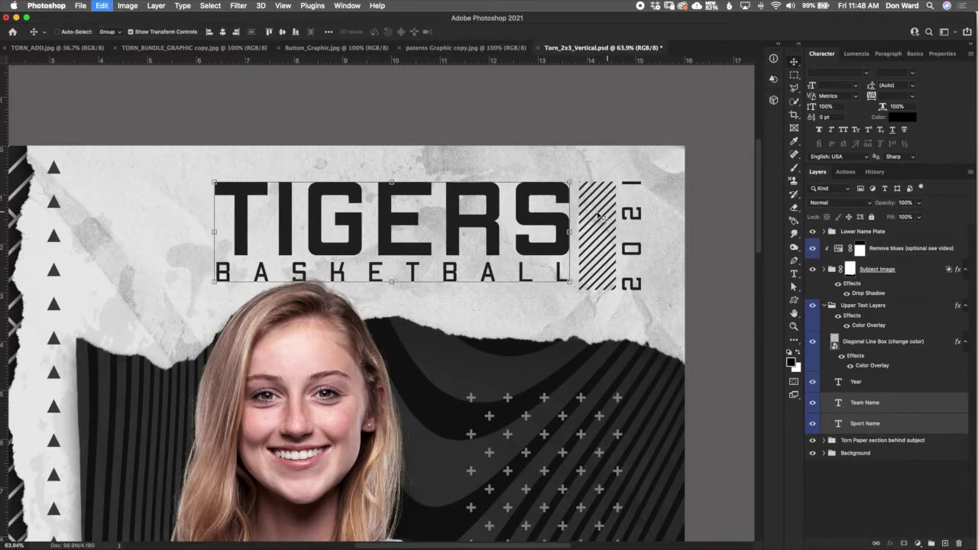
key("super+z")
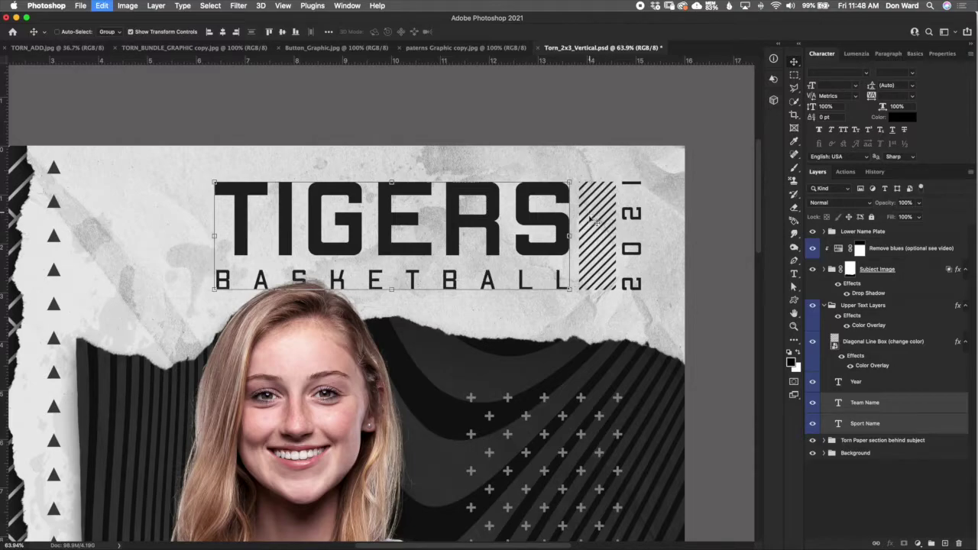
key("super+z")
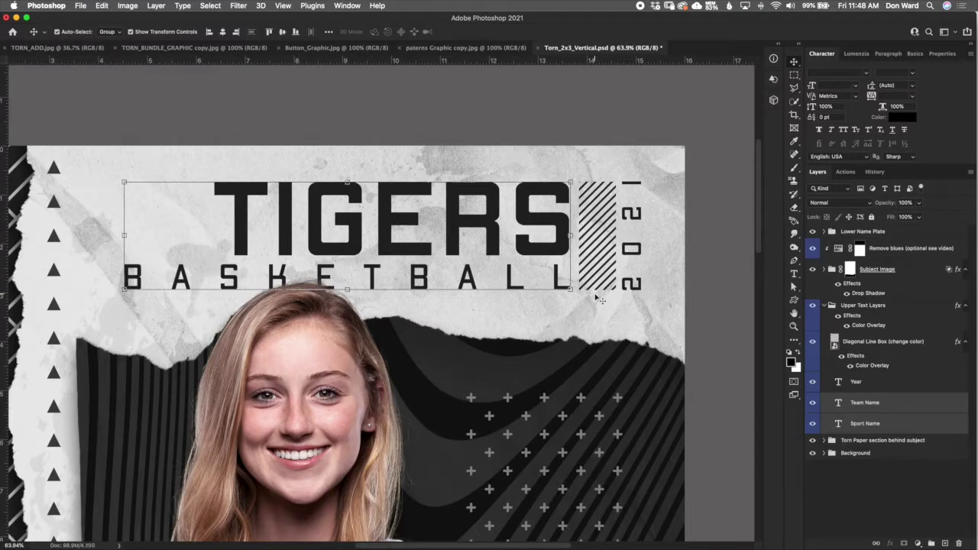
key("super+z")
key("super+z")
key("super+z")
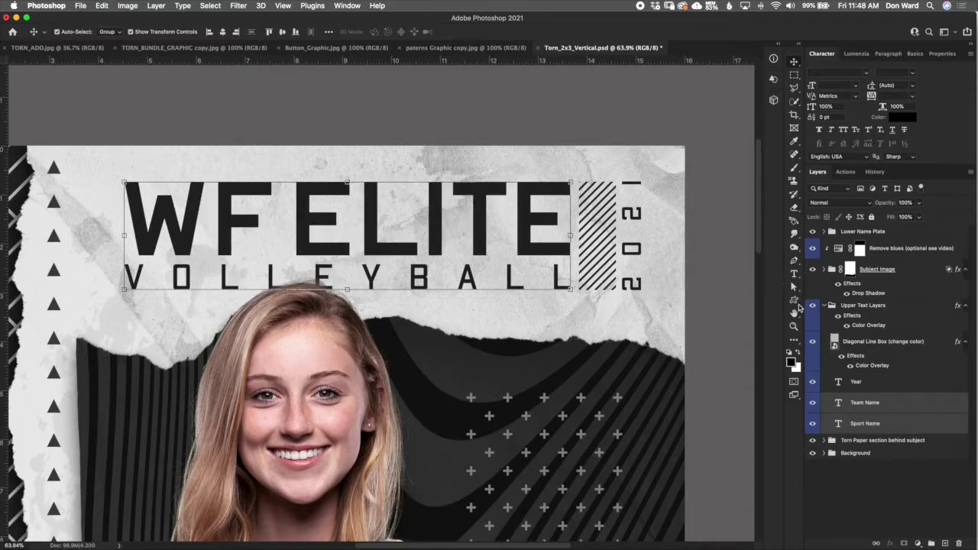
- Change the Year text to 2022
left_click(884, 383)
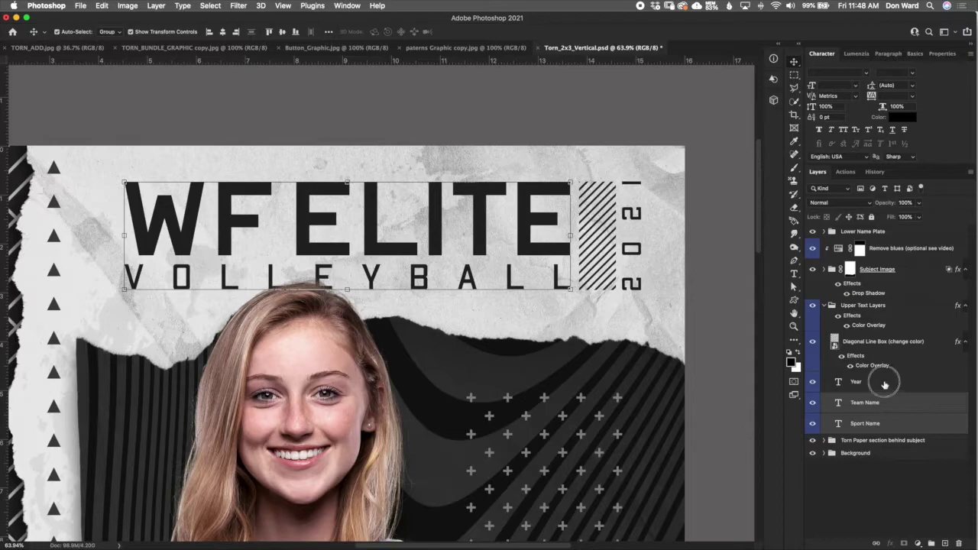
double_click(838, 383)
type("2022")
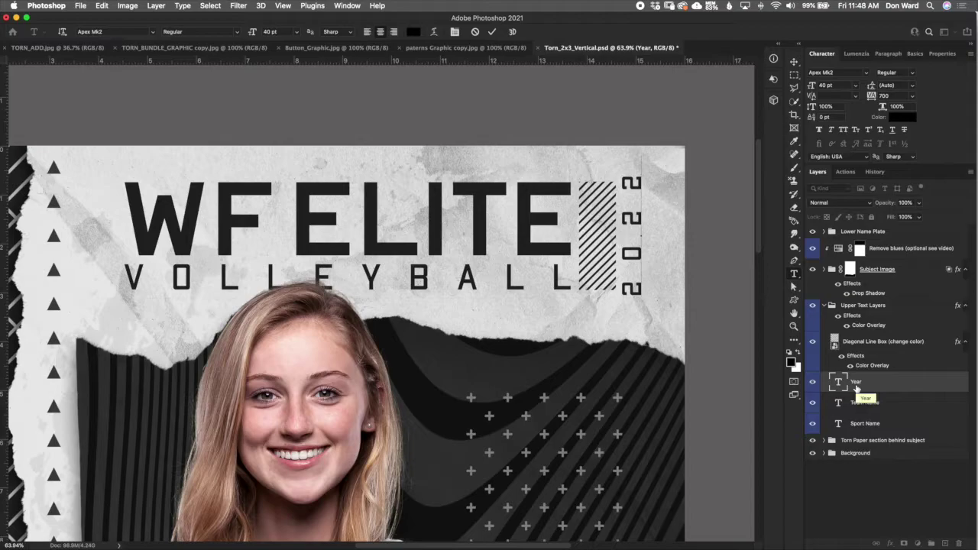
left_click(795, 61)
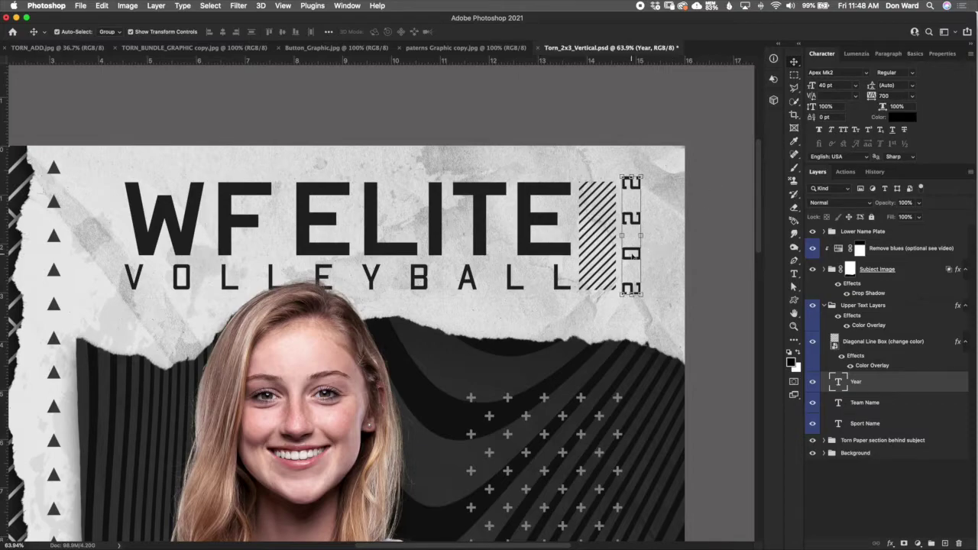
- Tighten the Year text's tracking to 550, then adjust it to 575 to match the diagonal line box's height
left_click(900, 97)
type("550")
key("Return")
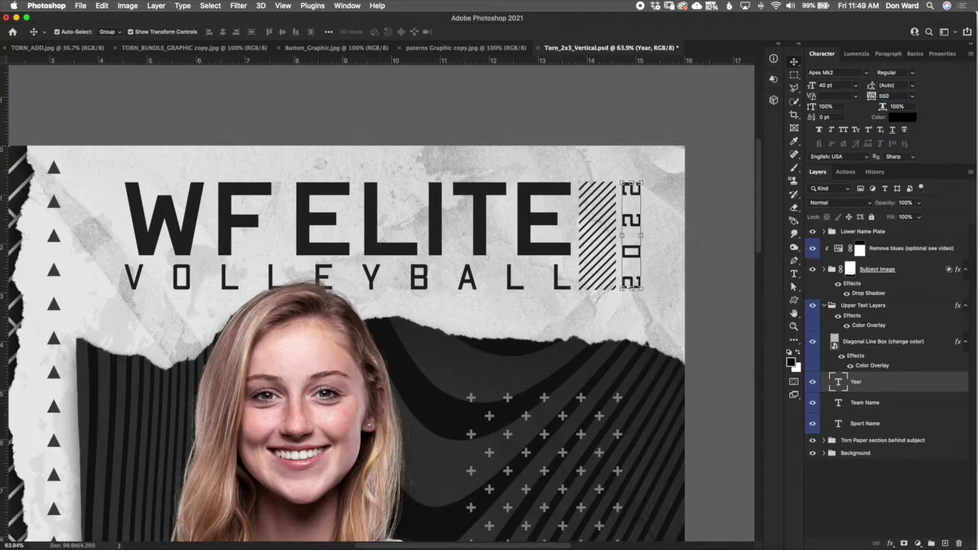
left_click(875, 95)
type("575")
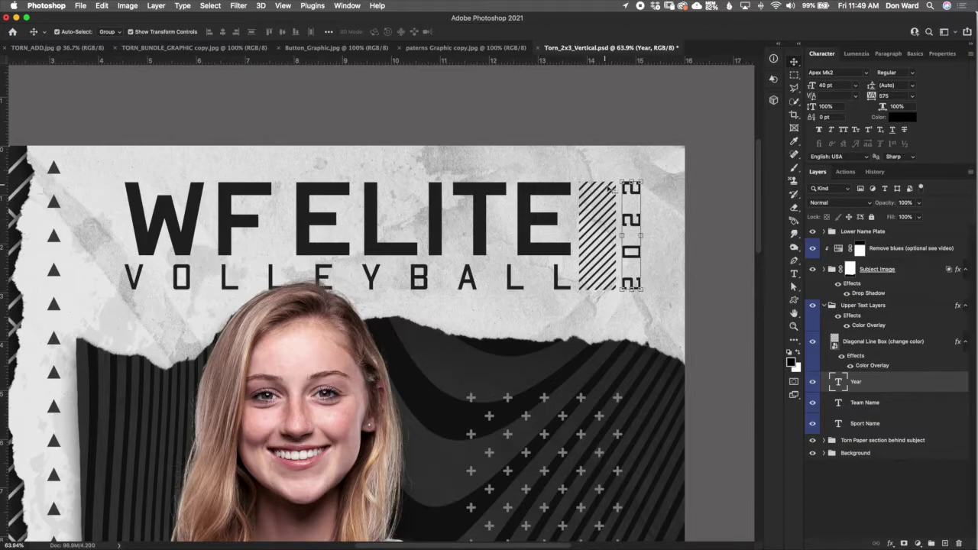
- Set the Diagonal Line Box's Color Overlay to red #c21818 and hide the Upper Text Layers group's Color Overlay
left_click(847, 346)
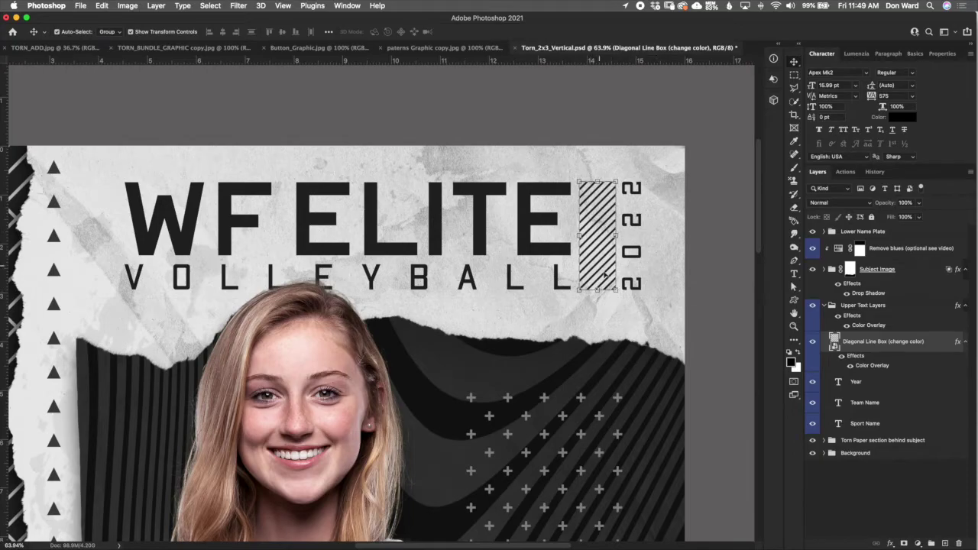
double_click(873, 367)
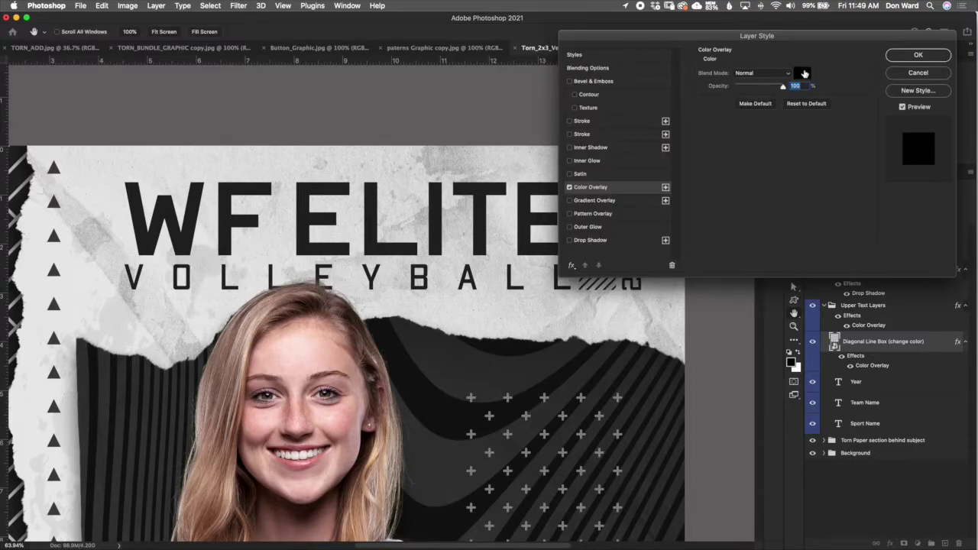
left_click(802, 73)
left_click_drag(794, 285, 800, 276)
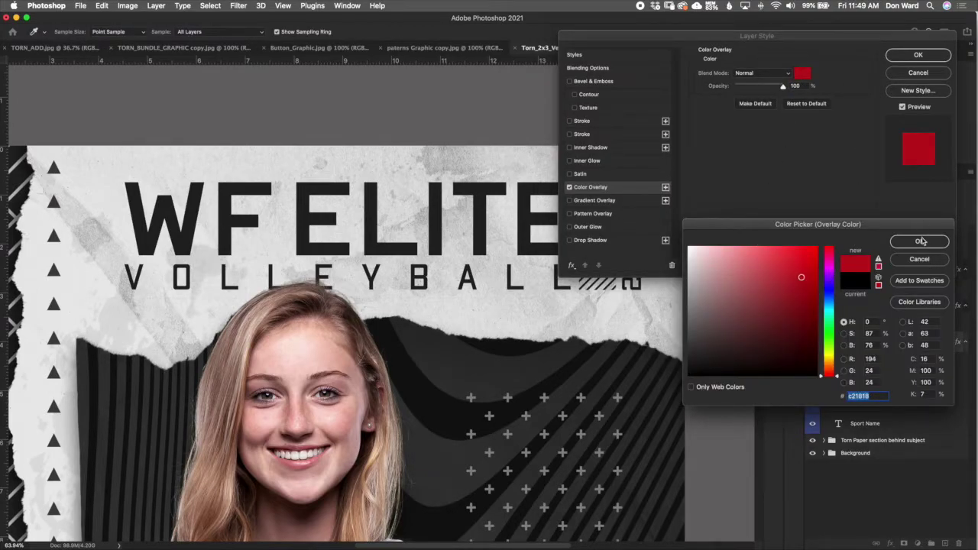
left_click(921, 241)
left_click(919, 55)
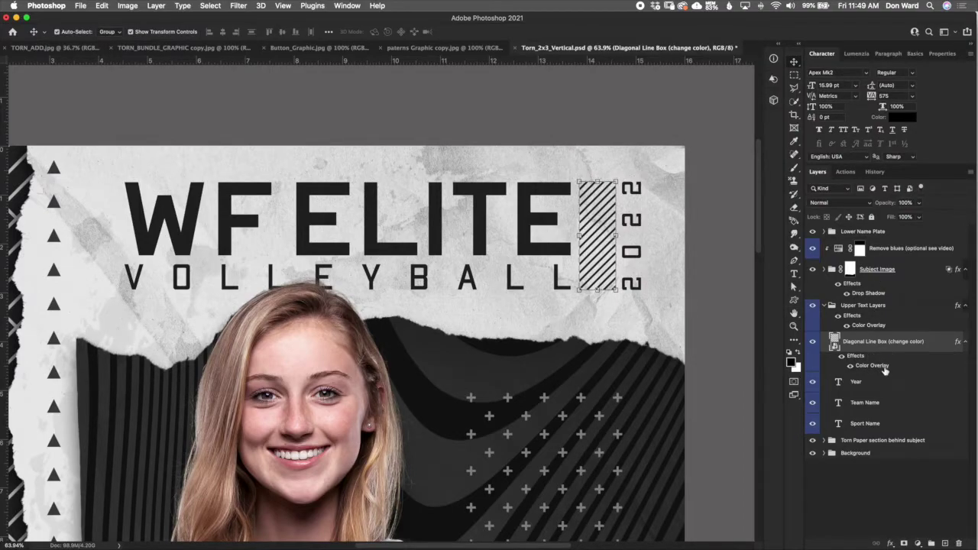
left_click(851, 327)
left_click(847, 324)
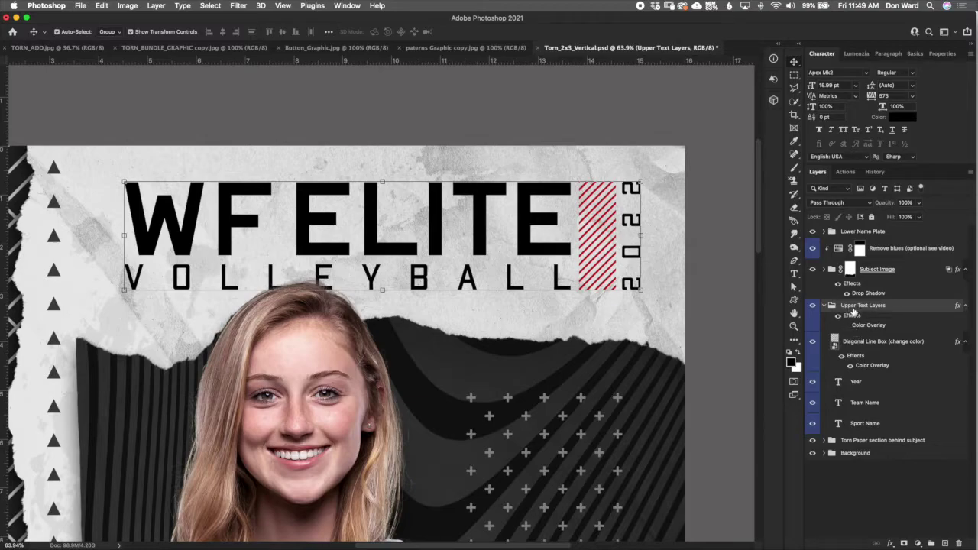
- Try recoloring the Team Name text to red #c72c2c, and cancel the color change and text edit
left_click(862, 387)
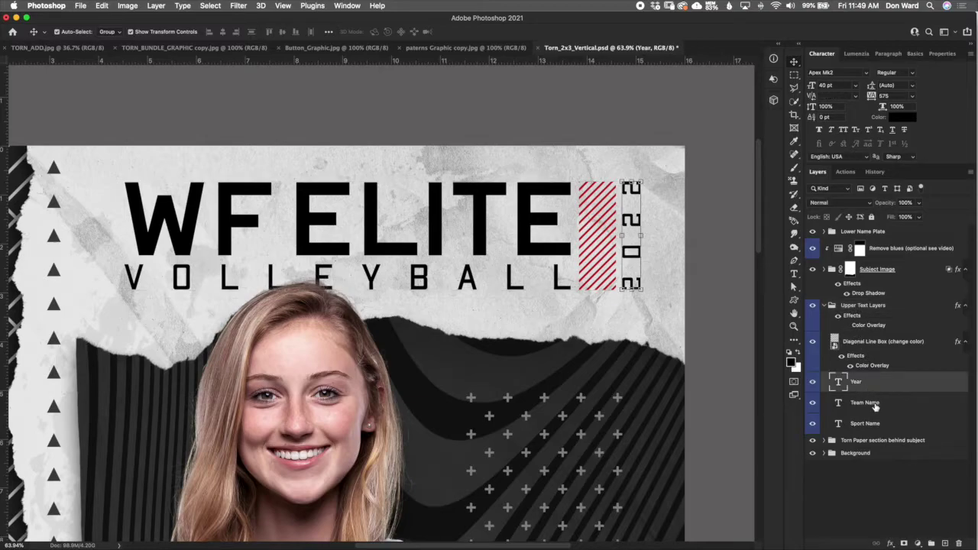
left_click(871, 403)
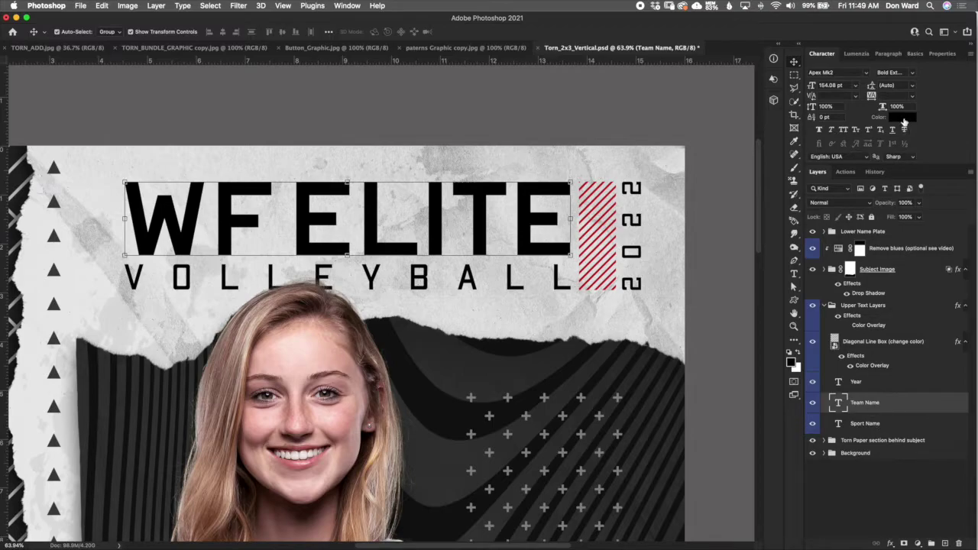
double_click(841, 405)
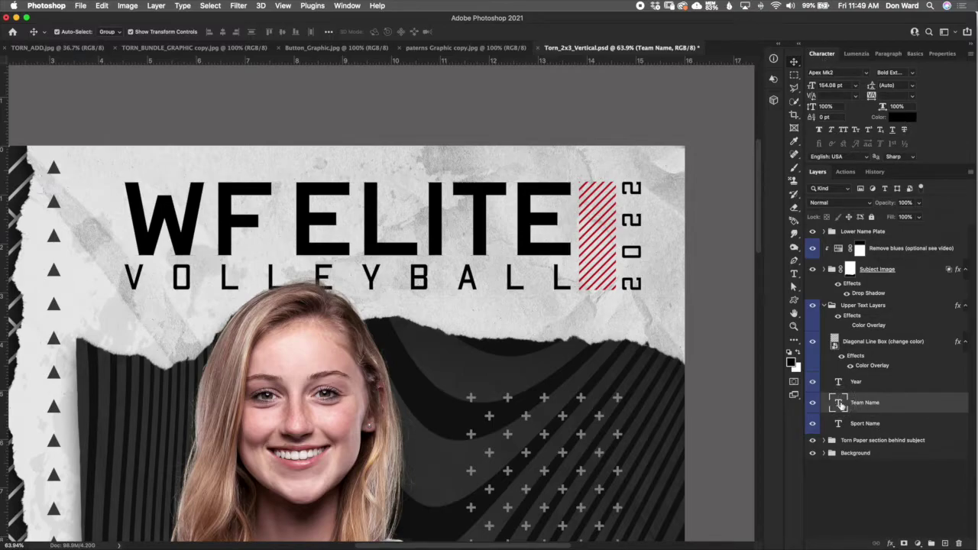
left_click(413, 33)
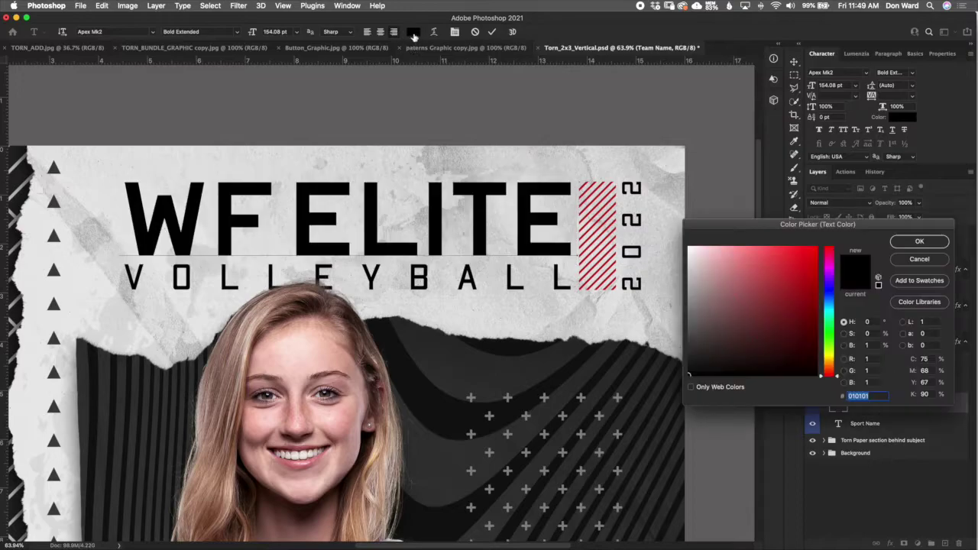
left_click(788, 275)
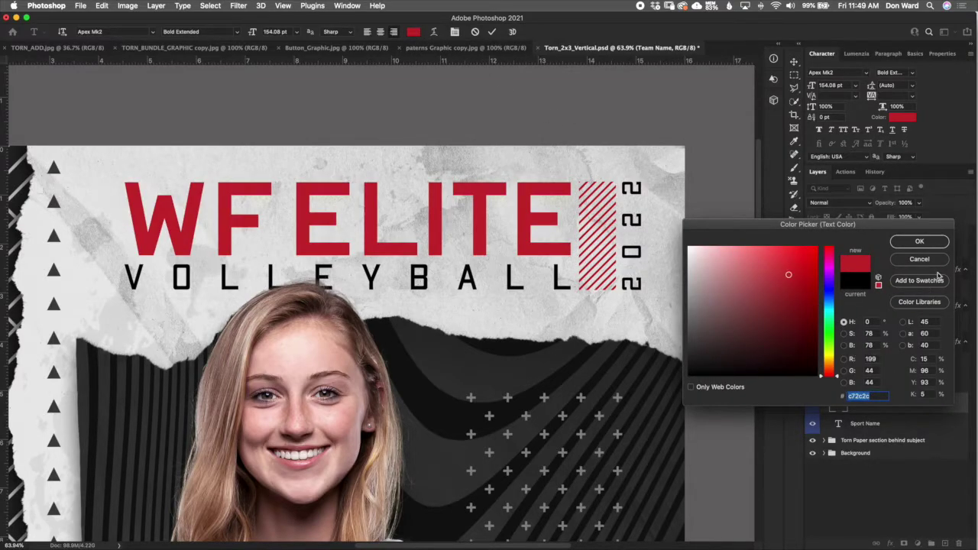
left_click(920, 259)
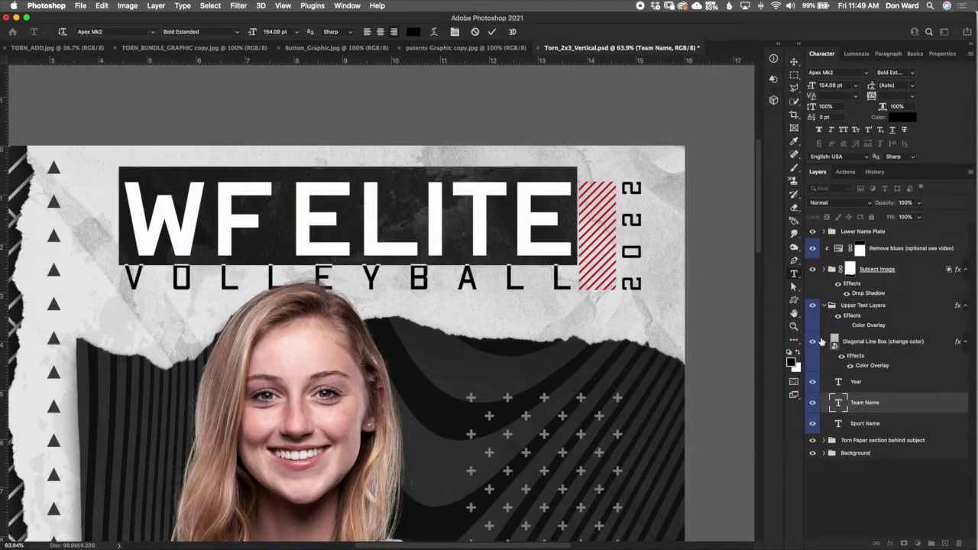
left_click(475, 32)
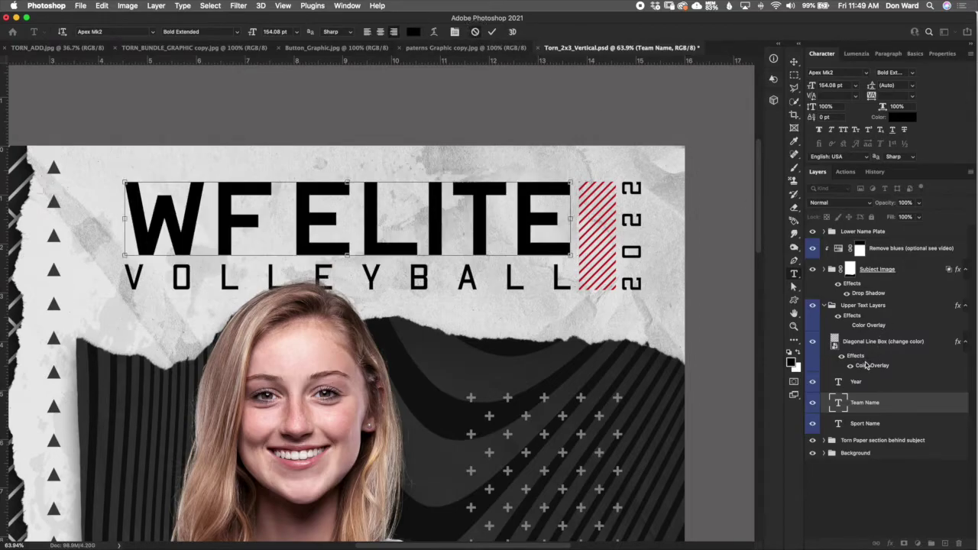
key("v")
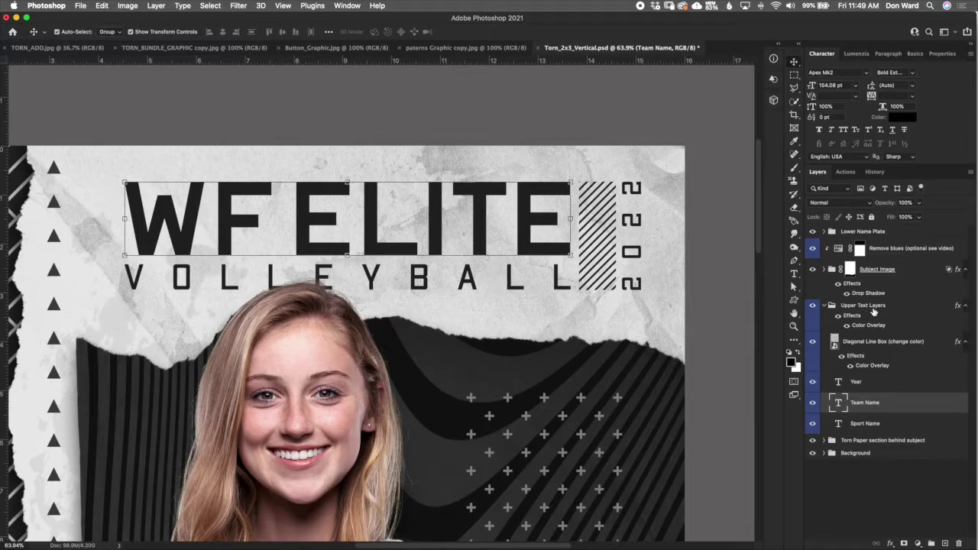
- Try enlarging the whole Upper Text Layers group to about 108%, and cancel the transform
left_click(824, 305)
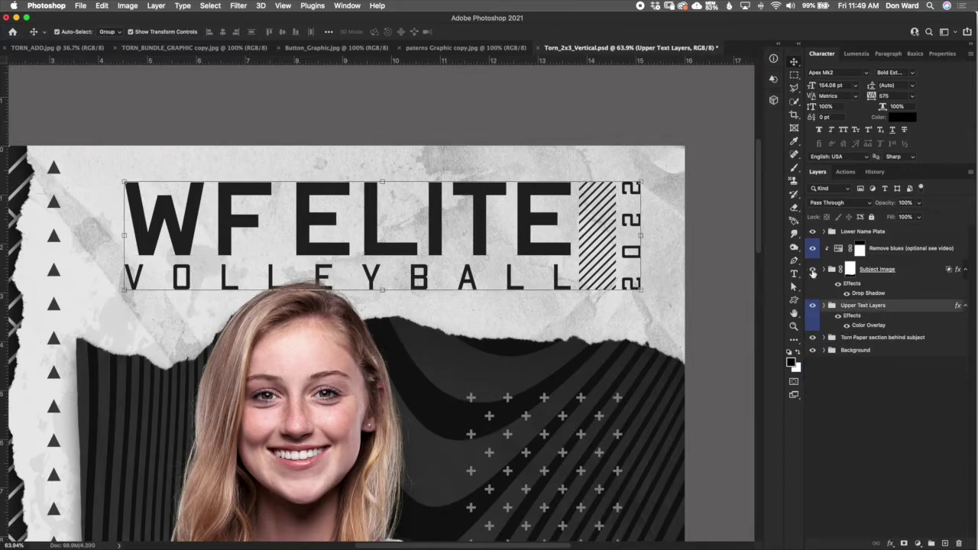
key("super+t")
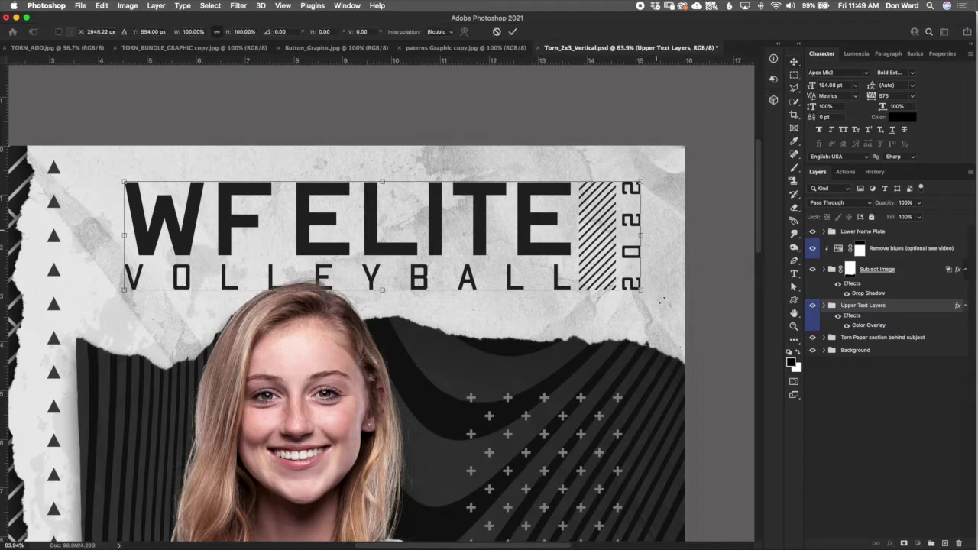
left_click_drag(639, 289, 707, 317)
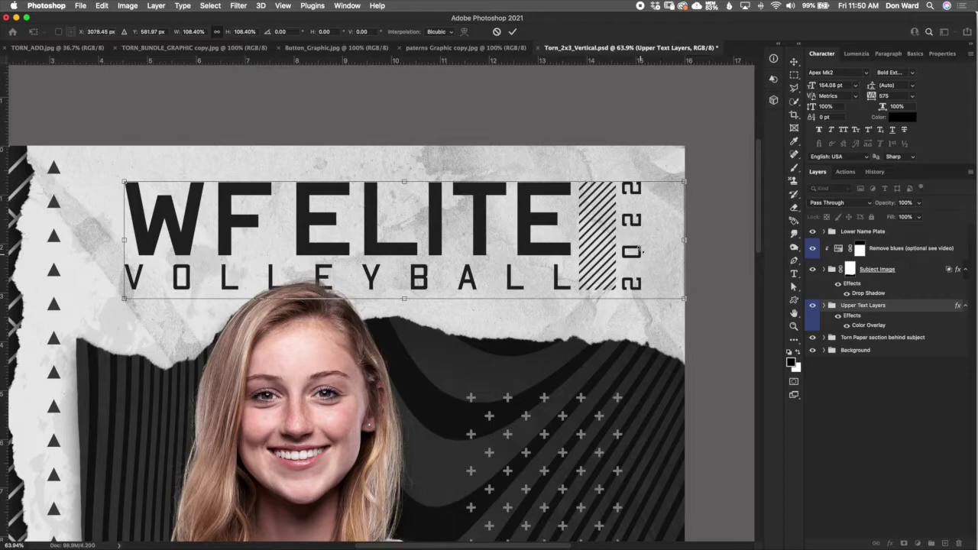
left_click_drag(640, 250, 711, 327)
left_click(496, 31)
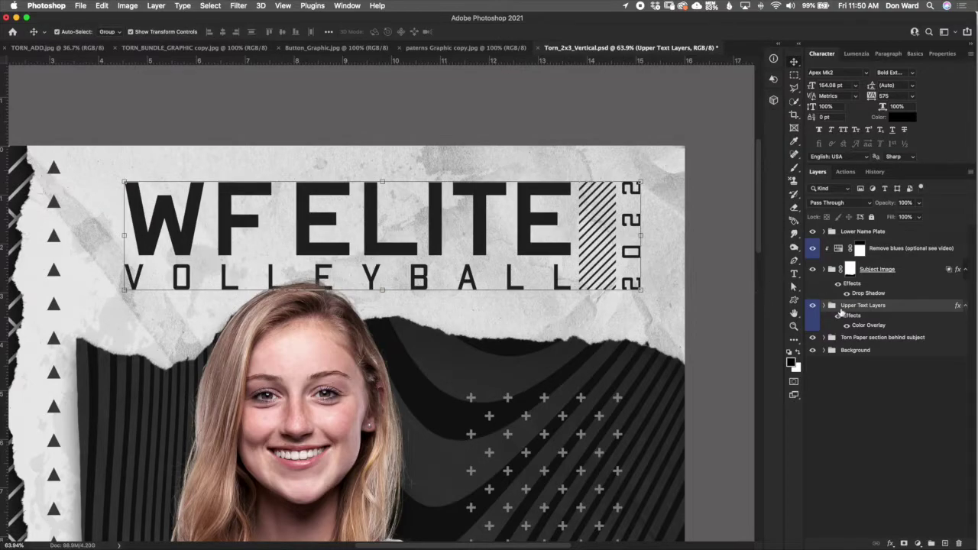
- Select the Subject Image group's layer mask and hide the Lower Name Plate group to expose the subject's lower edge
left_click(850, 269)
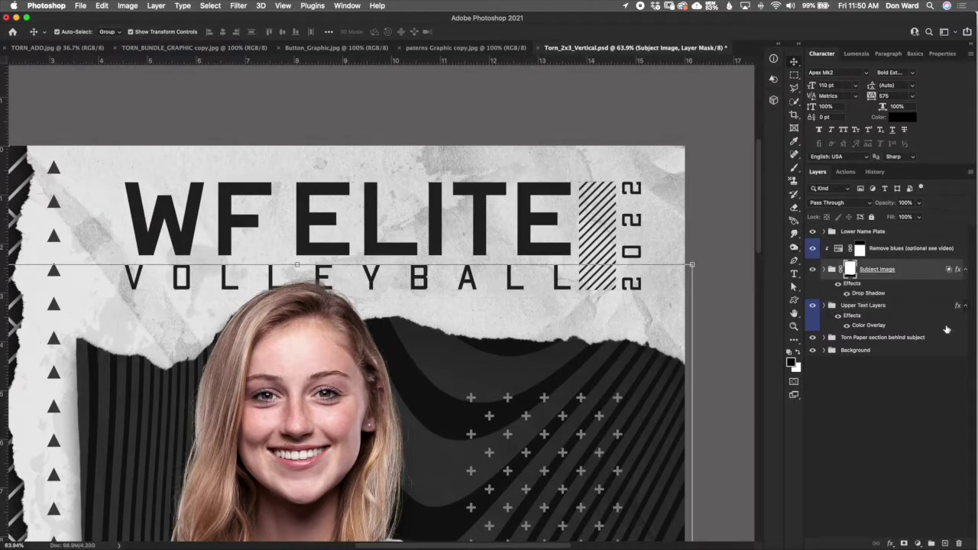
scroll(532, 335, "down", 5)
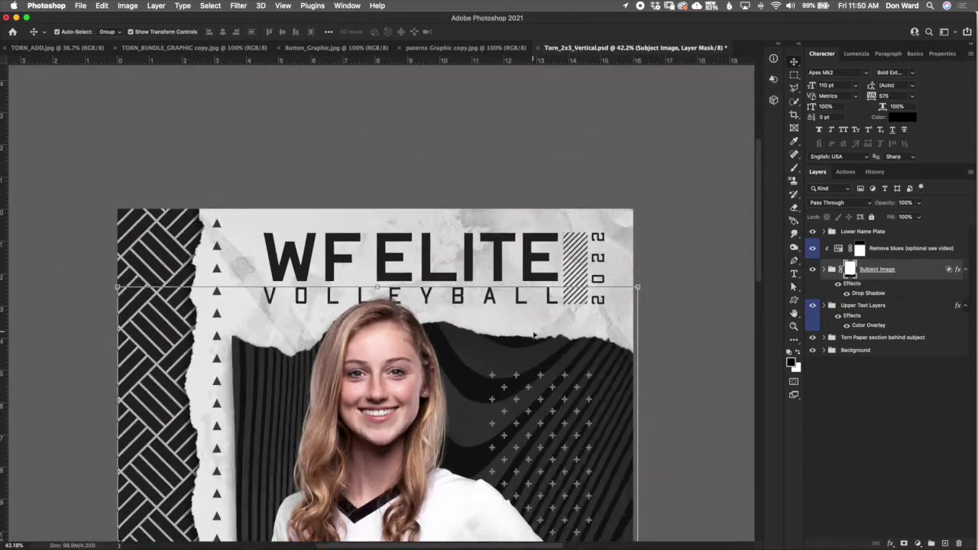
scroll(534, 334, "up", 1)
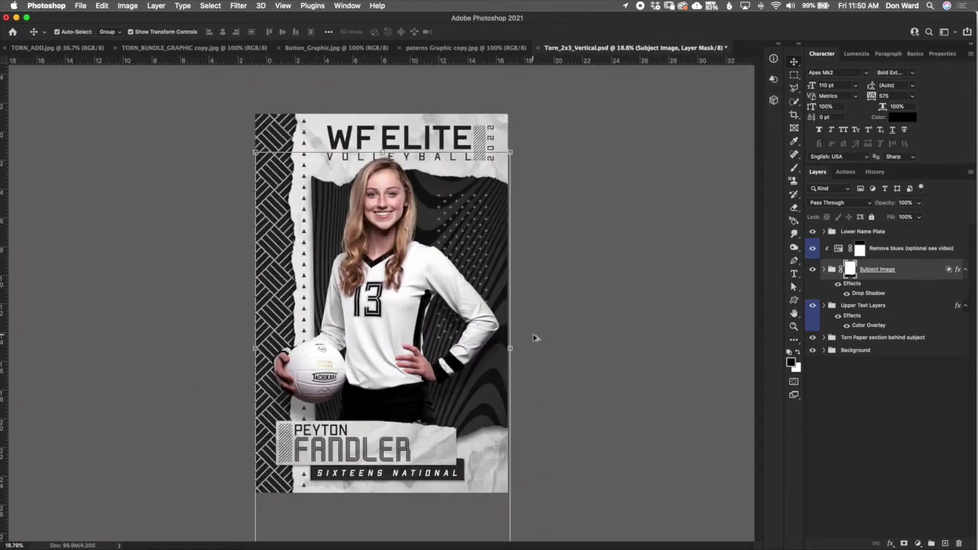
scroll(533, 334, "up", 1)
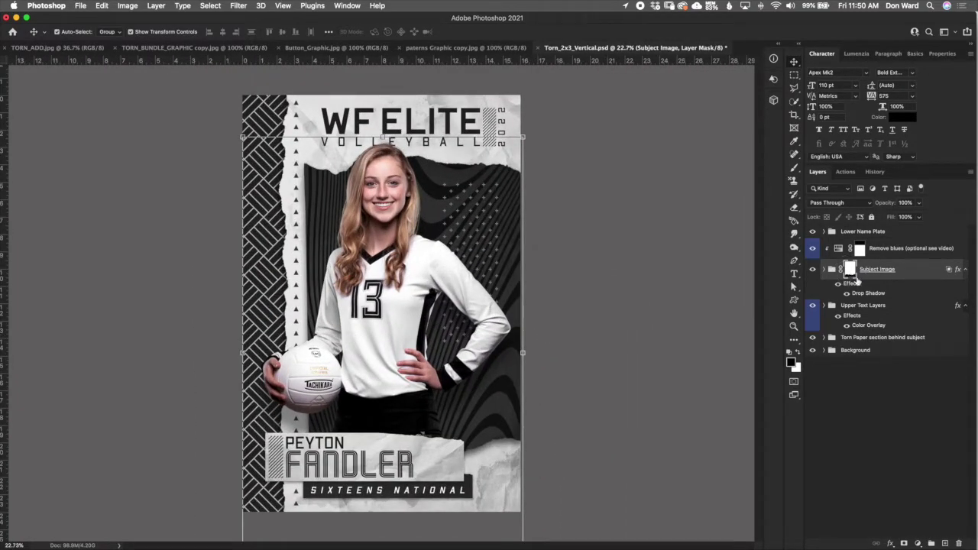
left_click(813, 231)
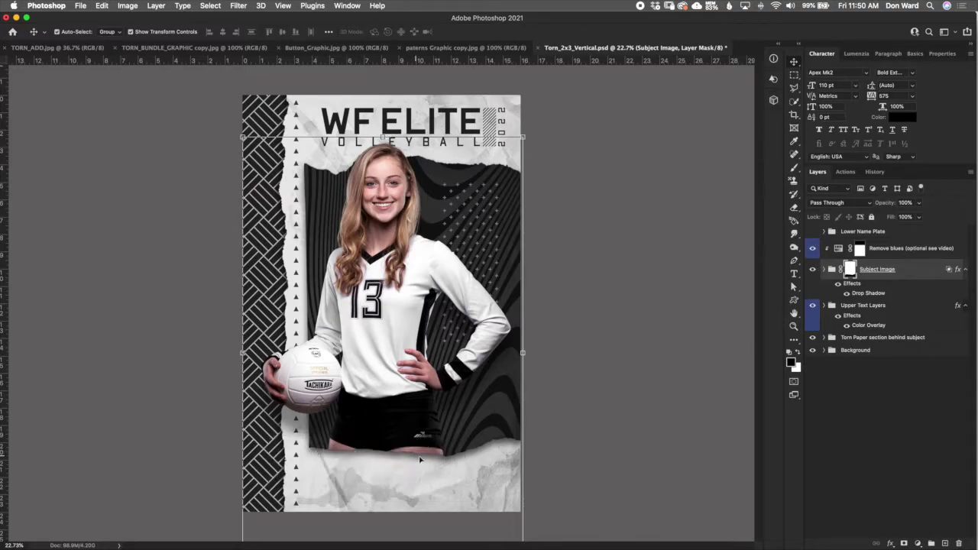
- Disable and re-enable the Subject Image group's layer mask twice to compare the masked and full-length subject
left_click(850, 269, "shift")
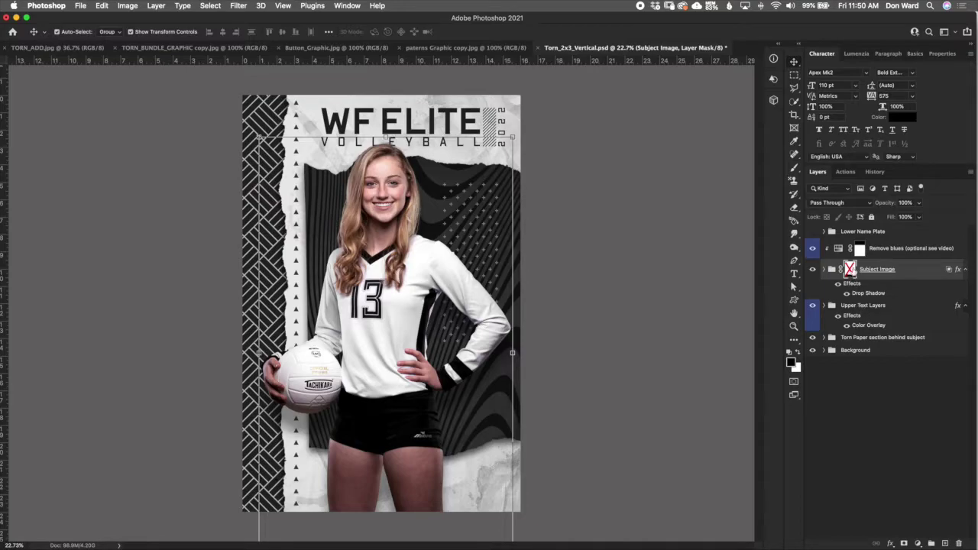
left_click(850, 269, "shift")
right_click(853, 274)
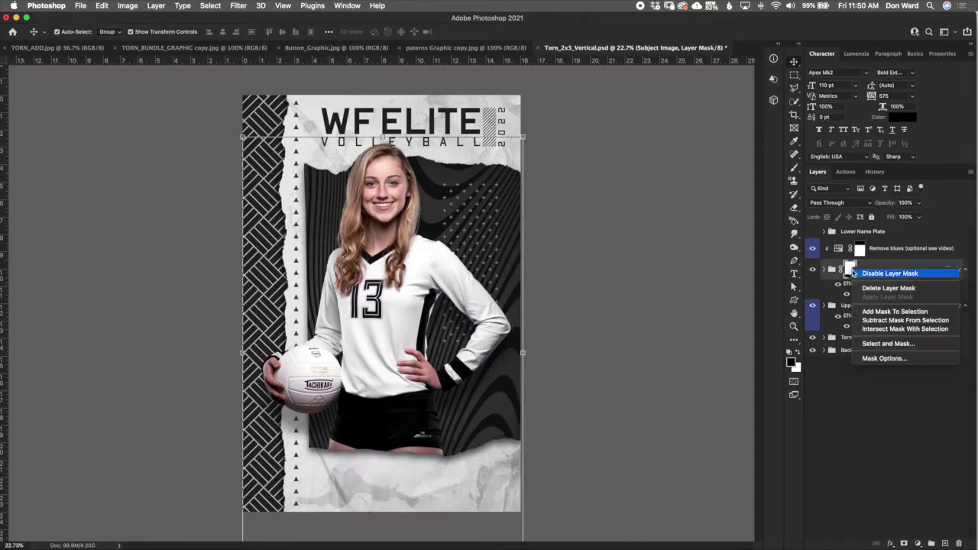
left_click(878, 277)
right_click(853, 272)
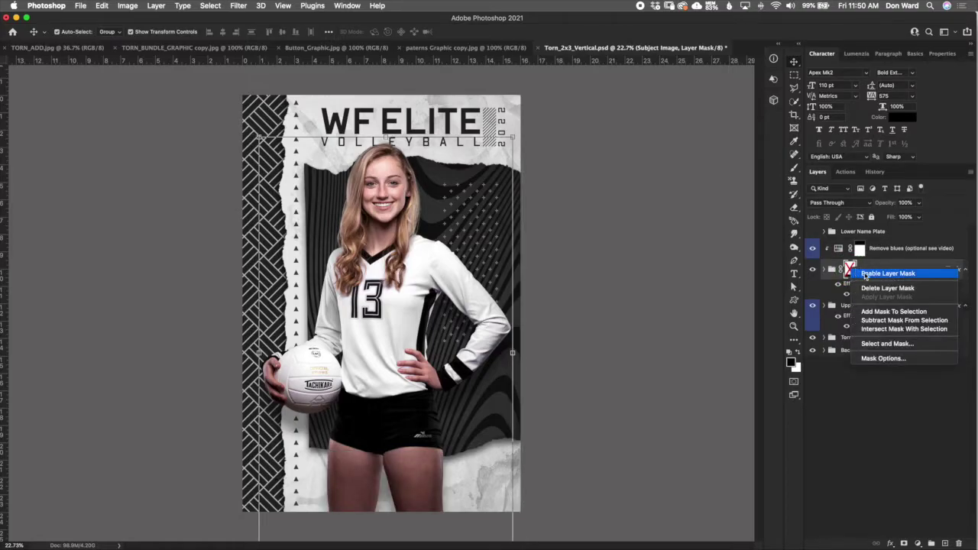
left_click(872, 275)
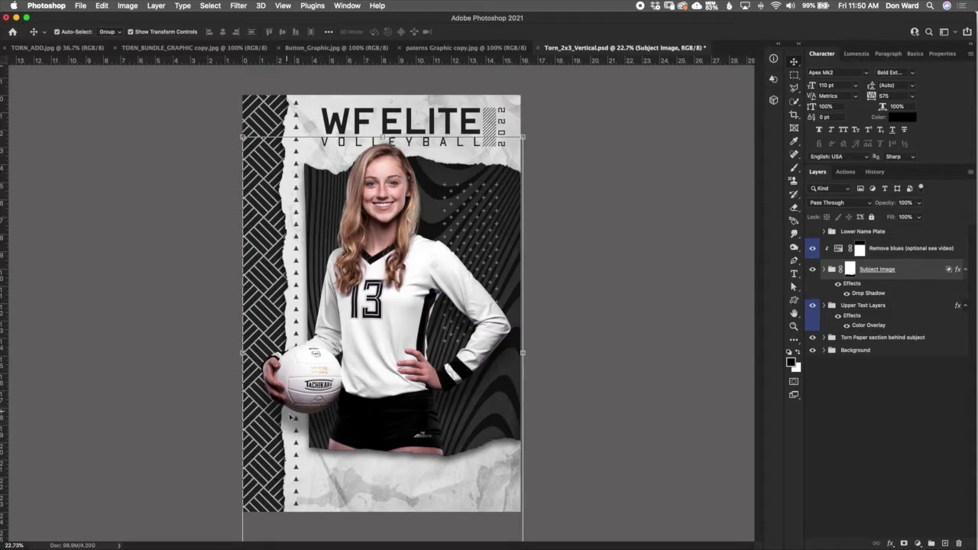
- Inspect the Subject Image group's Drop Shadow settings and the Sample Subject Image layer inside the group
double_click(868, 293)
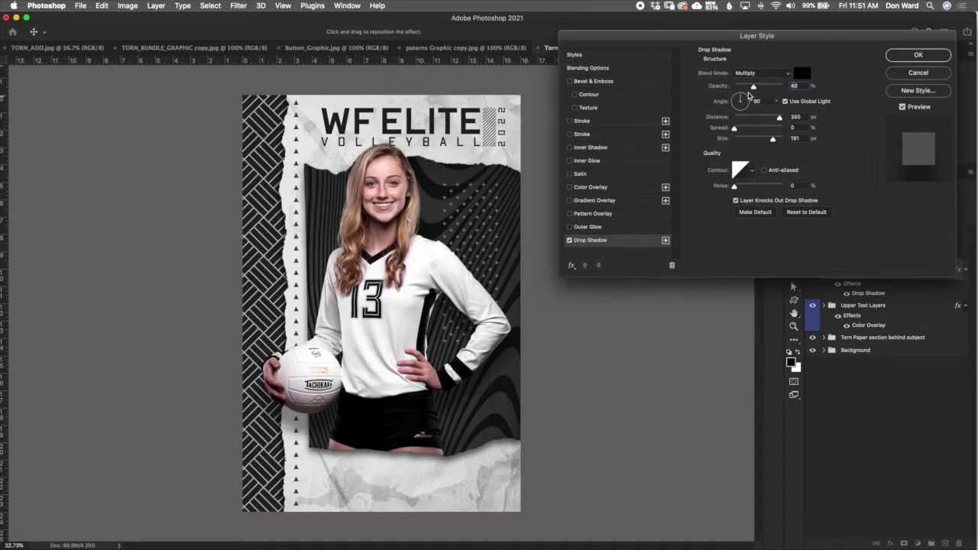
left_click(918, 73)
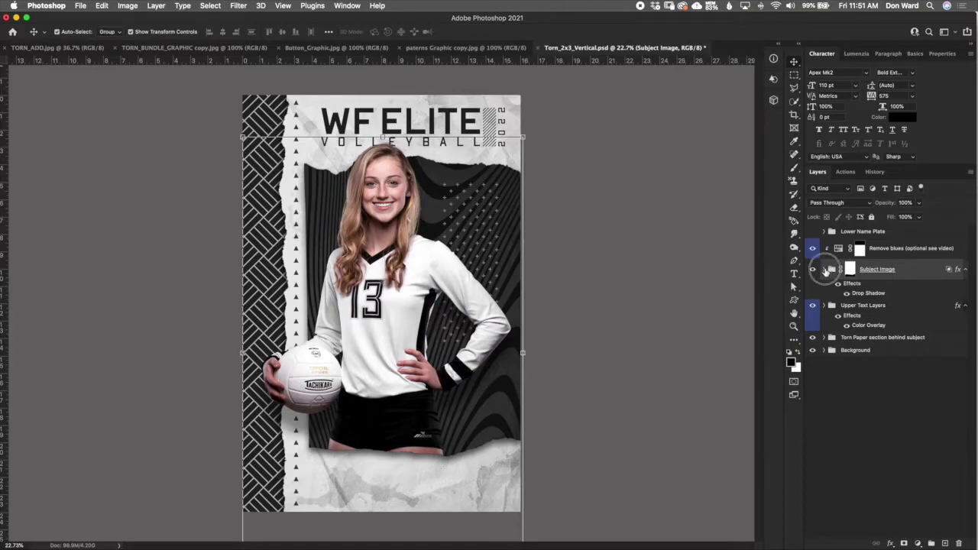
left_click(824, 270)
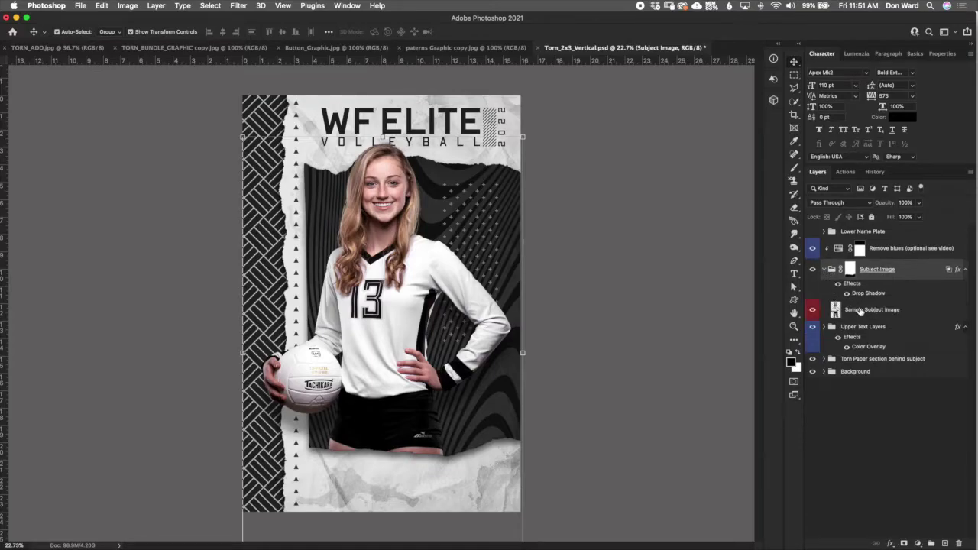
left_click(857, 310)
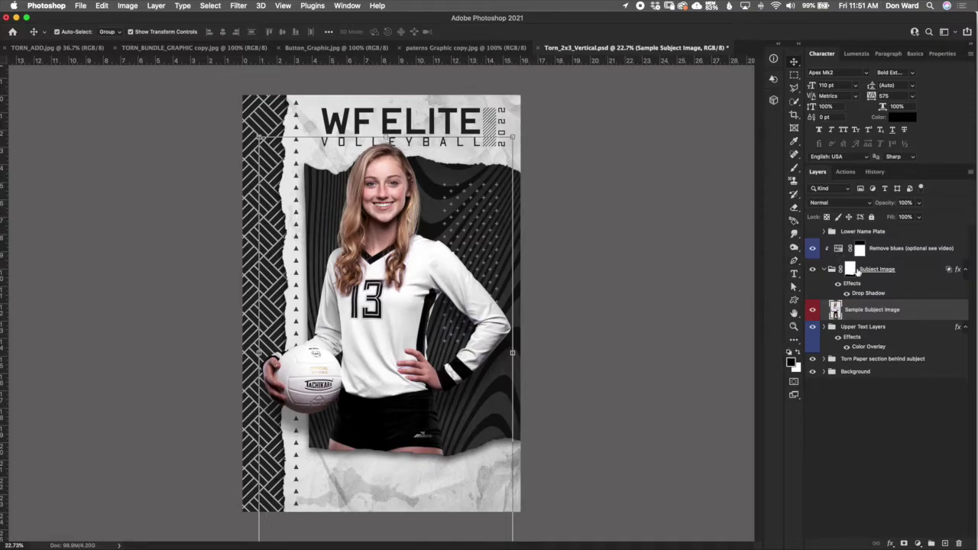
left_click(824, 269)
- Inspect the Blues range of the Remove blues Hue/Saturation adjustment and toggle the layer's visibility to compare the uniform's color
left_click(838, 249)
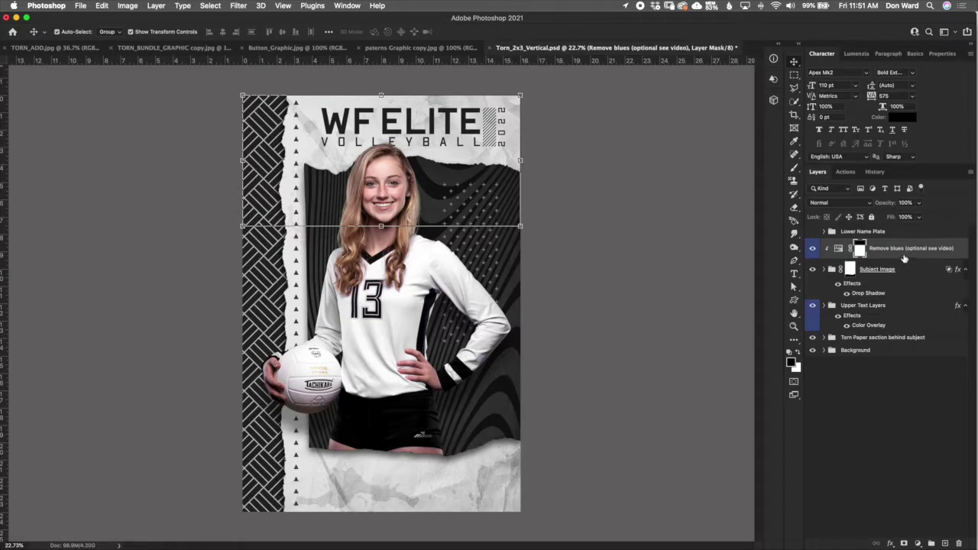
double_click(839, 251)
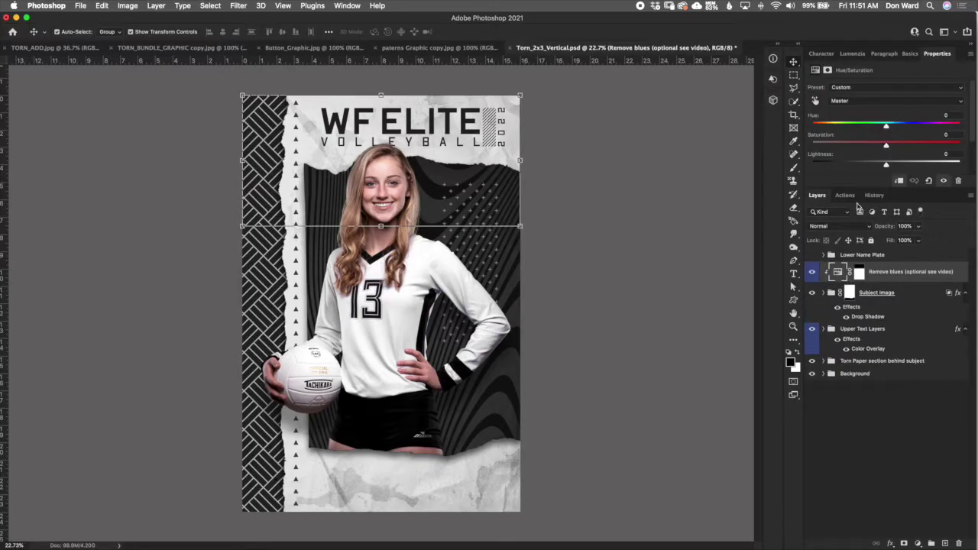
left_click(851, 101)
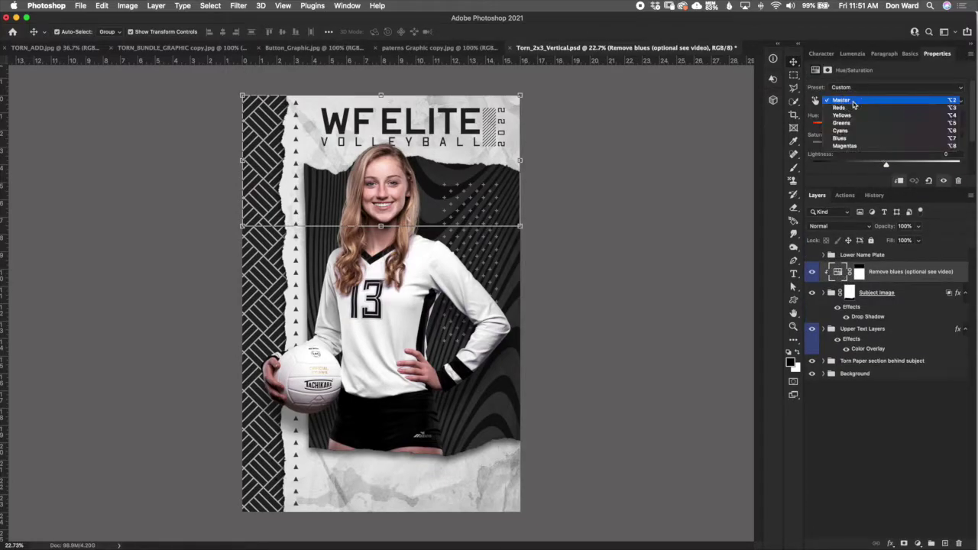
left_click(857, 141)
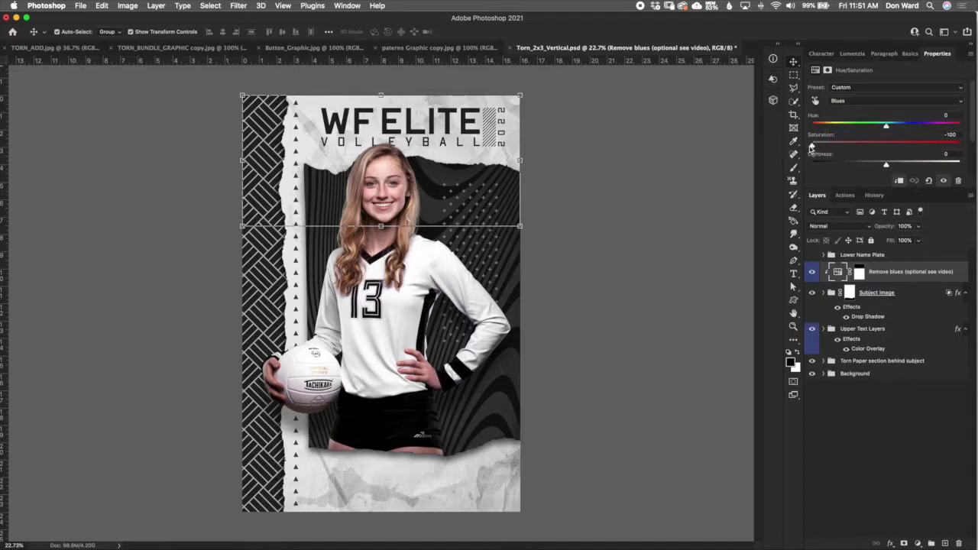
left_click(911, 277)
left_click(813, 272)
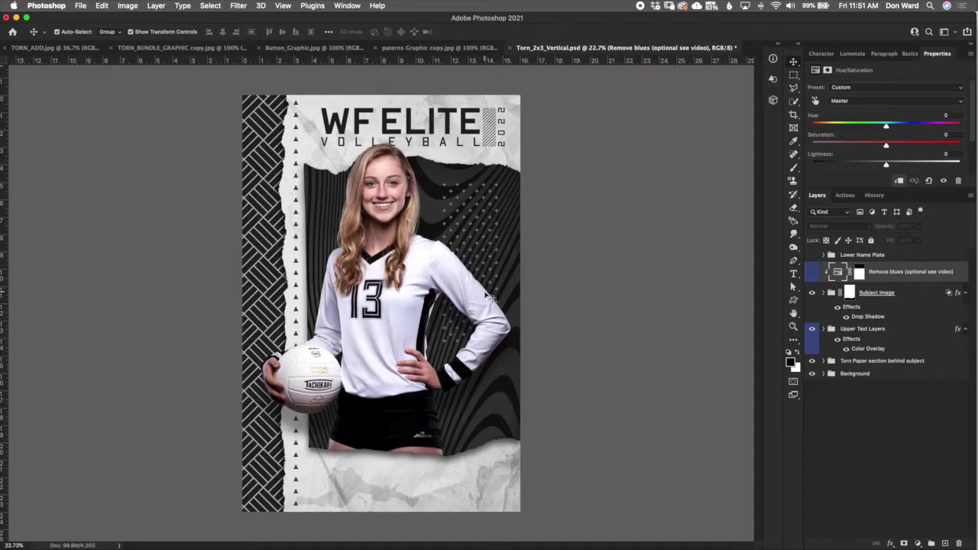
left_click(813, 272)
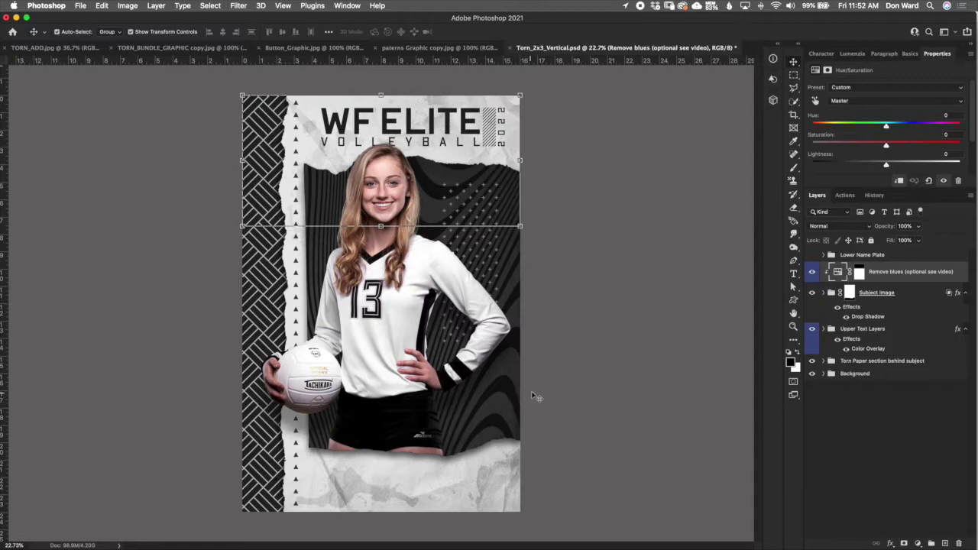
- Raise the Yellows saturation of the Remove blues adjustment to +13, then bring it back to +1
left_click(850, 294)
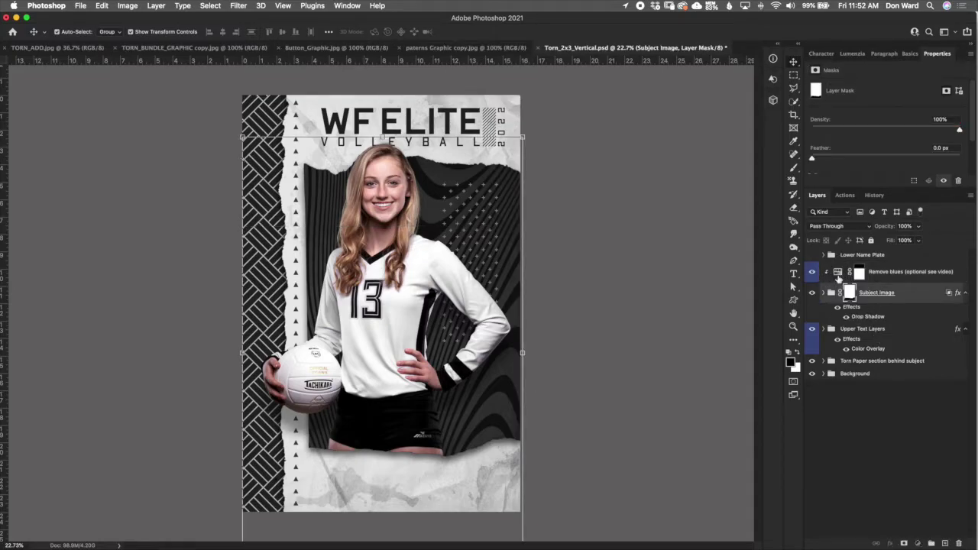
left_click(838, 273)
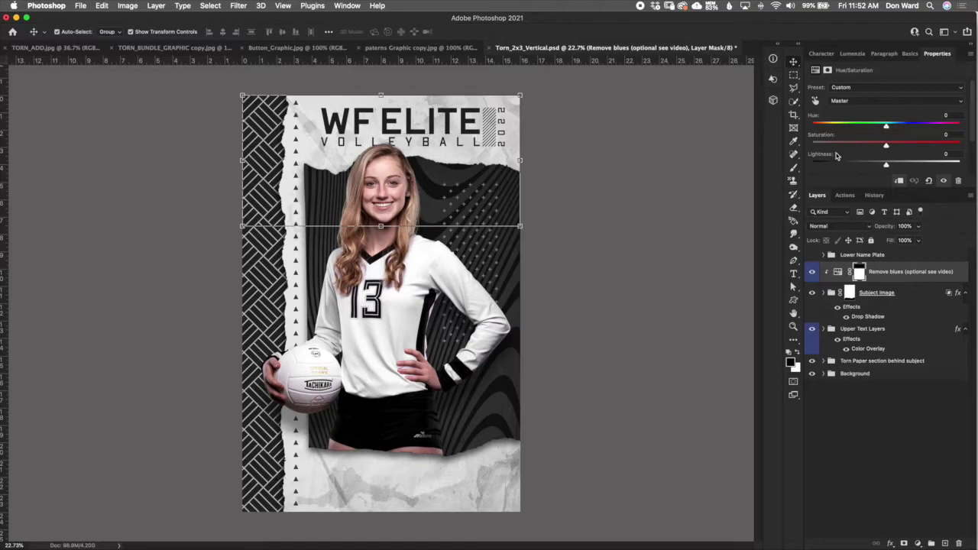
left_click(853, 102)
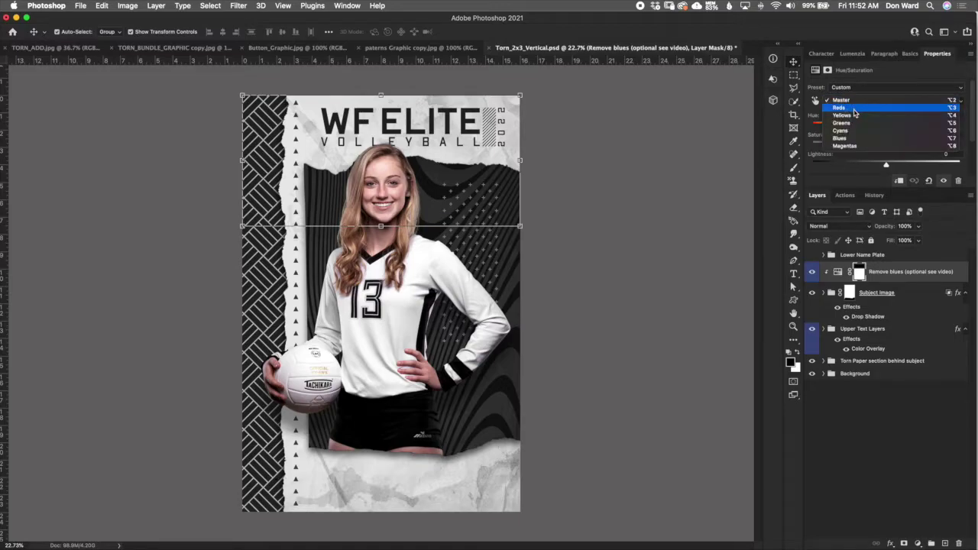
left_click(858, 116)
left_click_drag(887, 144, 898, 149)
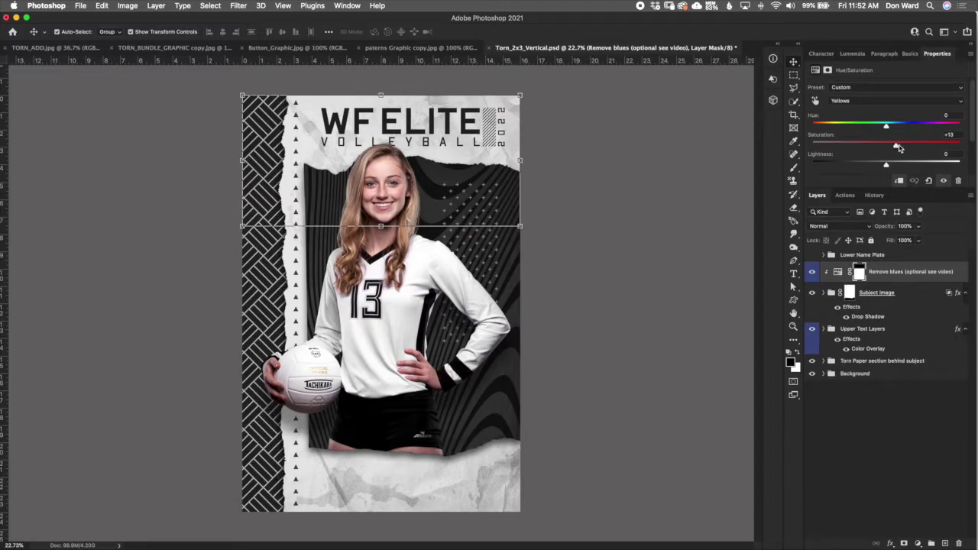
left_click_drag(898, 149, 886, 146)
- Try a Master saturation of +15 in the Remove blues adjustment, then lower it to -44
left_click(847, 101)
left_click(856, 88)
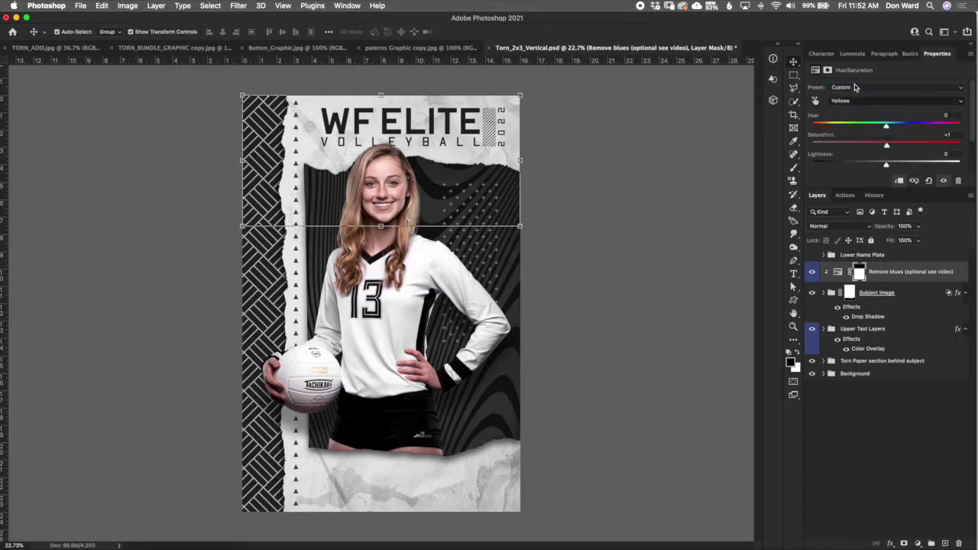
left_click_drag(887, 145, 898, 148)
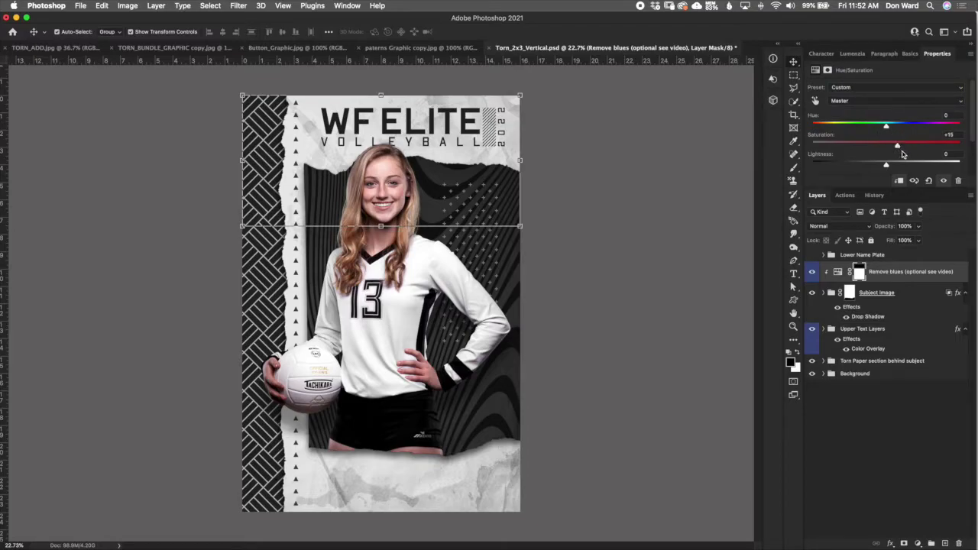
left_click_drag(900, 148, 854, 148)
- Redraw the Remove blues layer mask's transition below the subject's face with short black-to-white gradients using the Gradient tool
left_click(863, 275)
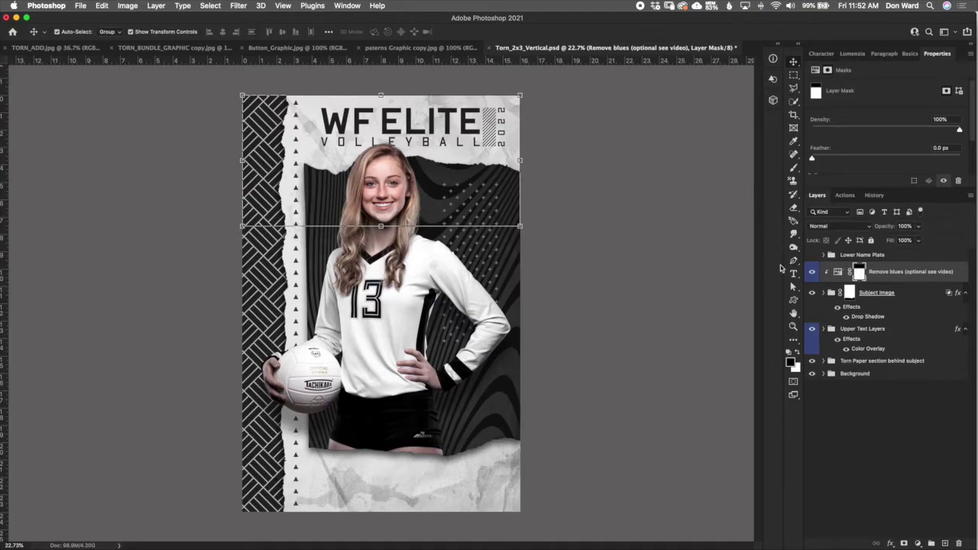
left_click(791, 340)
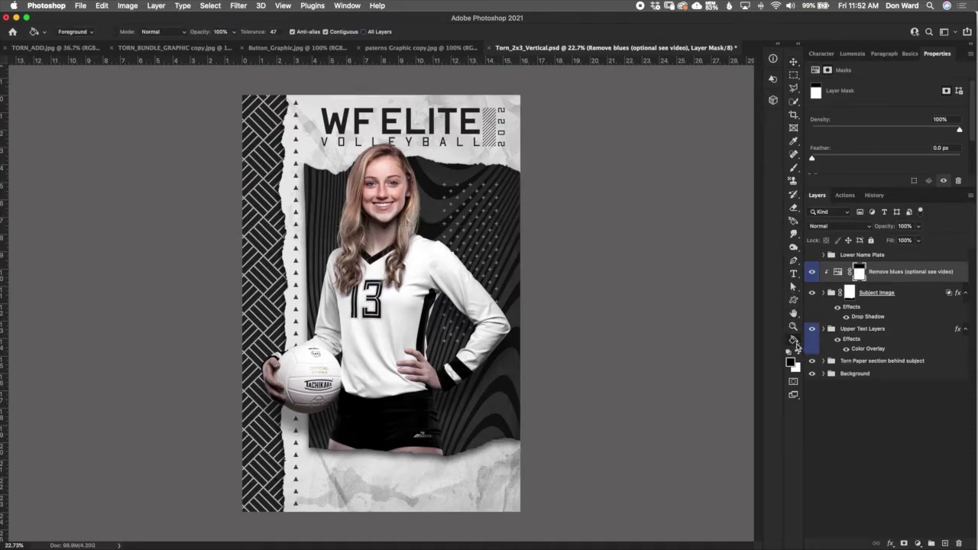
right_click(795, 344)
left_click(825, 380)
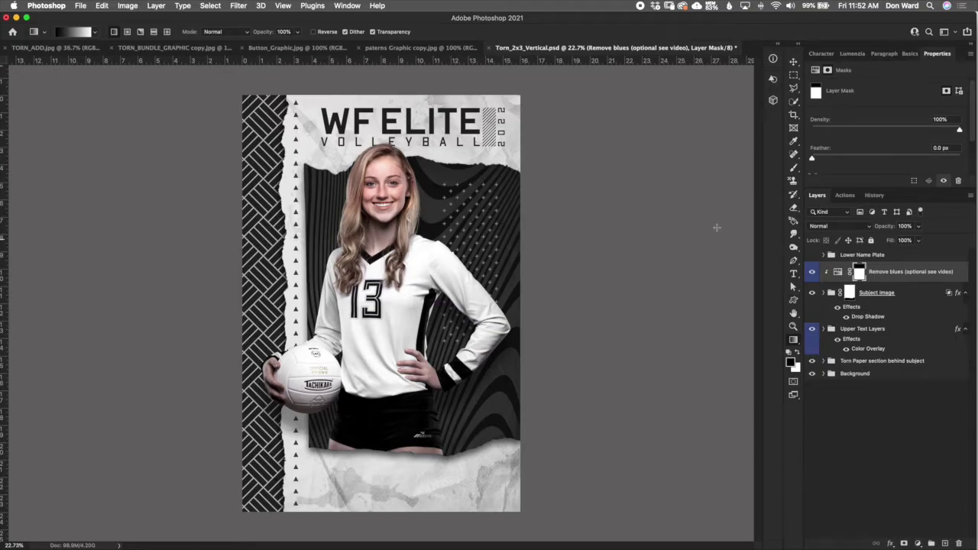
left_click(388, 226)
left_click_drag(387, 226, 403, 213)
left_click_drag(419, 263, 405, 244)
- Disable the Remove blues layer mask and set the adjustment's Master saturation to -4
left_click(859, 273, "shift")
left_click(839, 274)
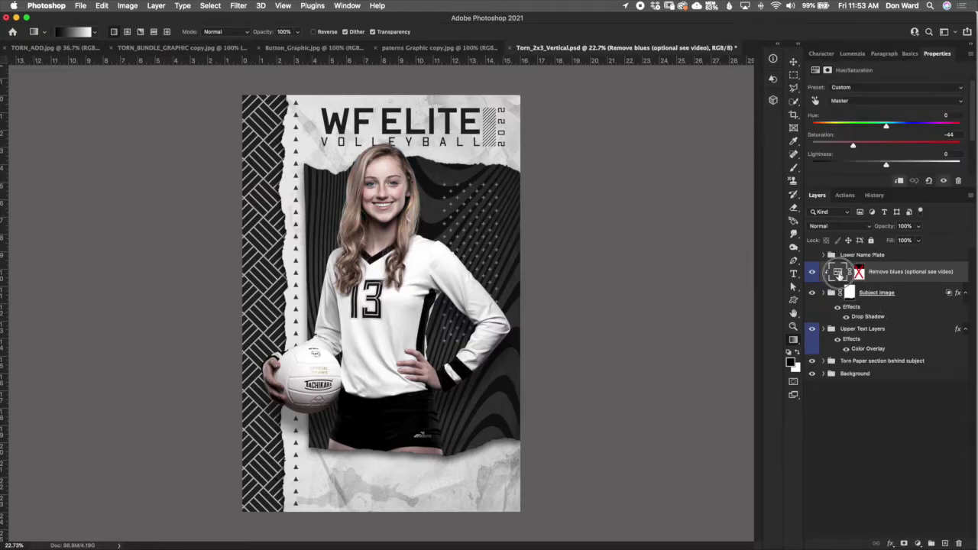
left_click_drag(853, 148, 883, 151)
- Revert the document history to the Modify Hue/Saturation Layer state that precedes the mask gradients
left_click(874, 196)
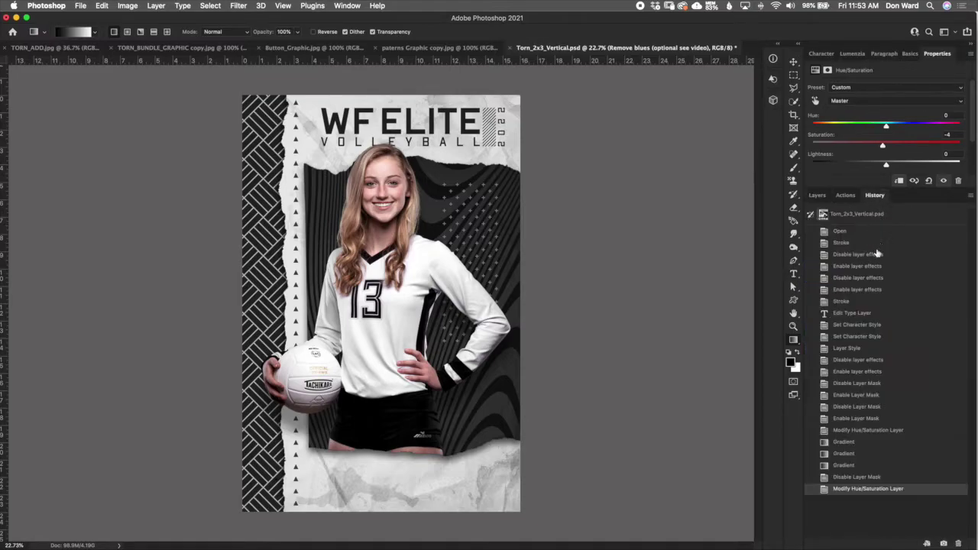
left_click(867, 430)
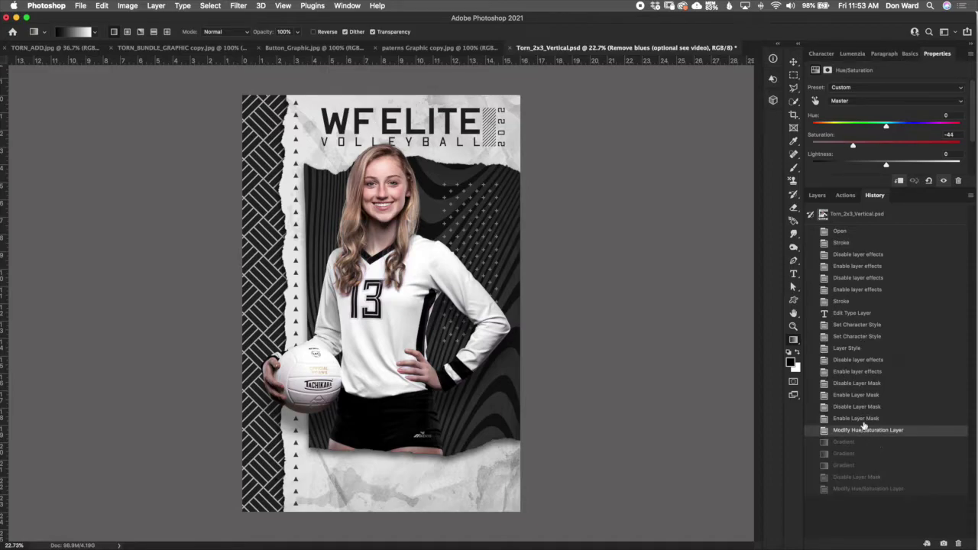
- Undo the last saturation change in the Remove blues adjustment and turn that layer's visibility back on
key("super+z")
left_click(845, 196)
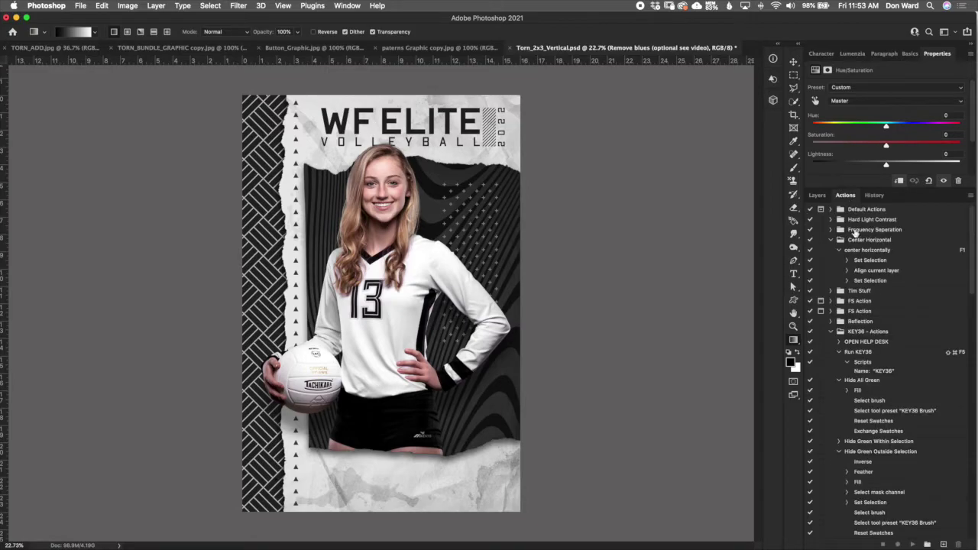
left_click(818, 198)
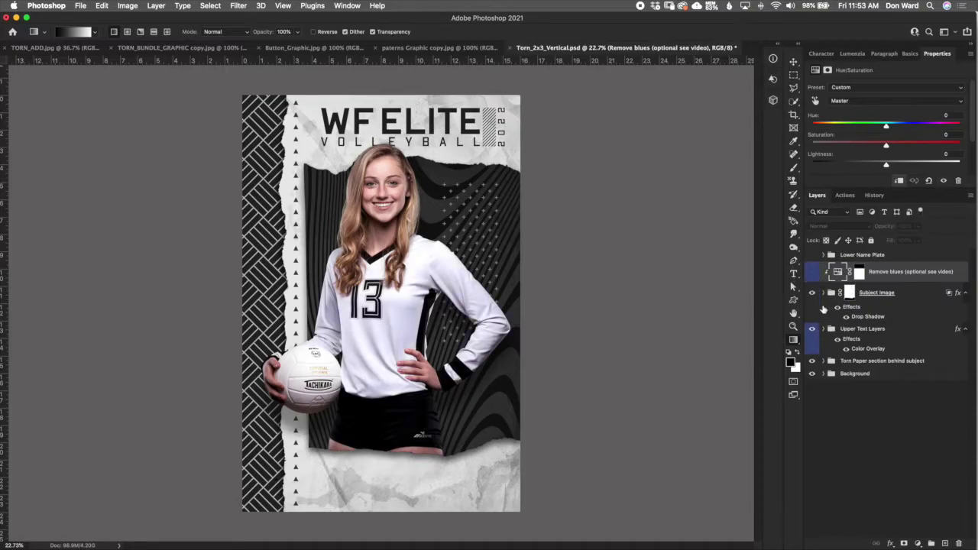
left_click(812, 271)
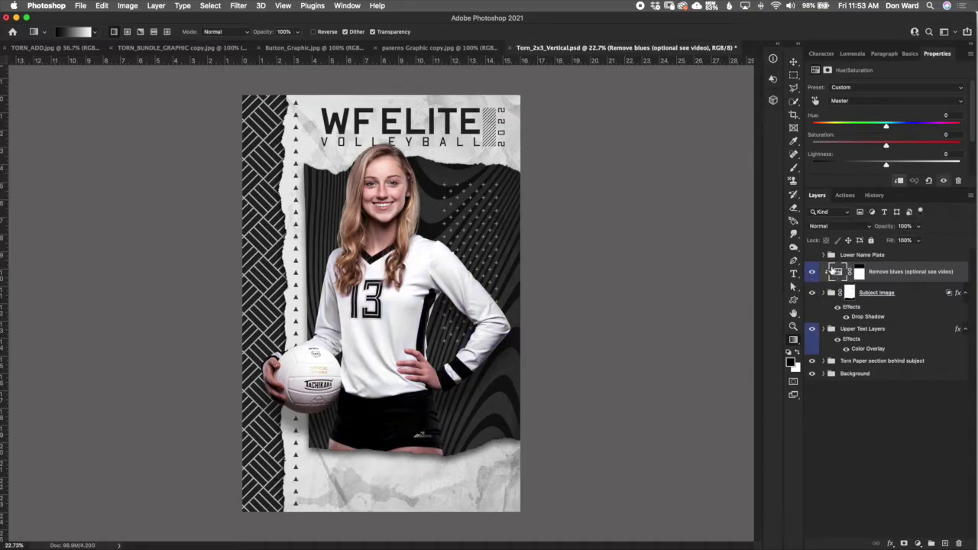
- Select the Lower Name Plate group and make it visible on the poster
left_click(858, 256)
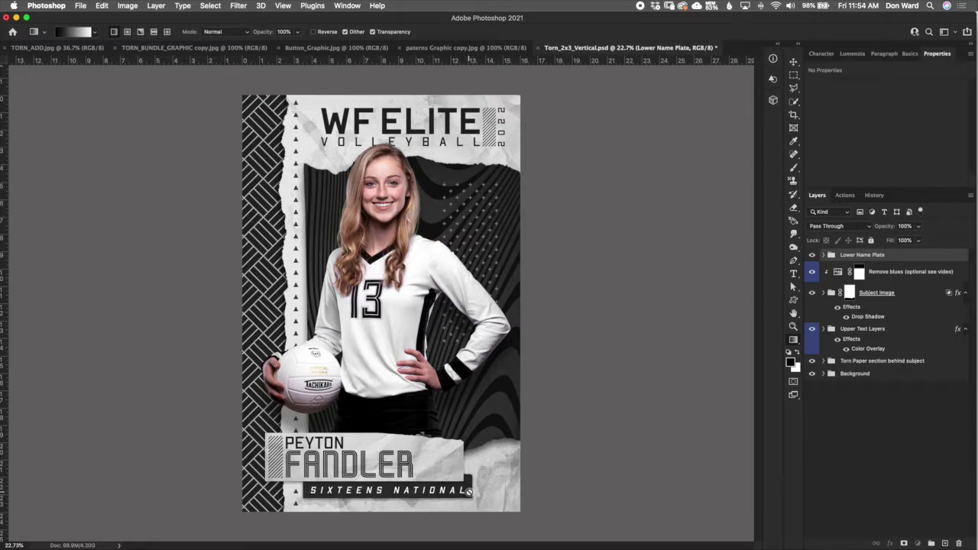
scroll(455, 500, "up", 3)
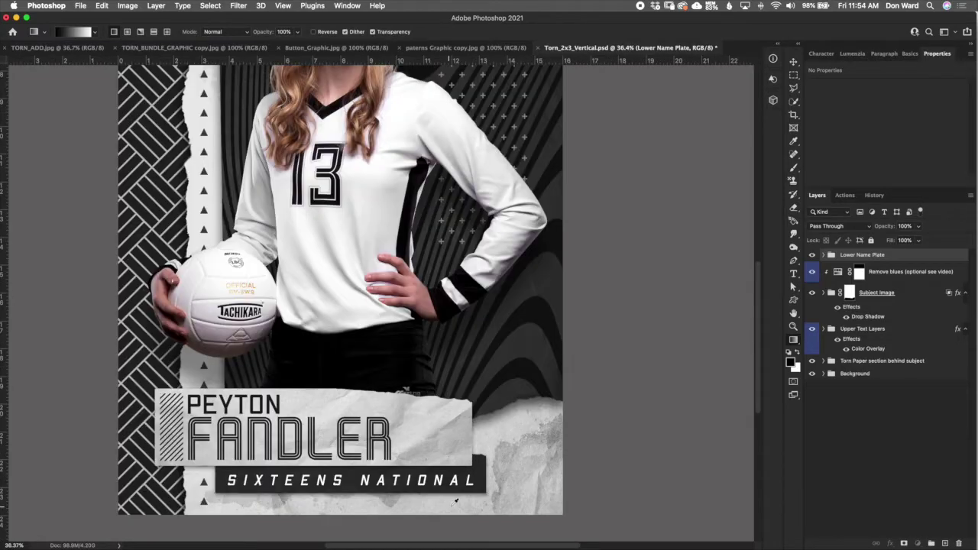
scroll(345, 458, "down", 1)
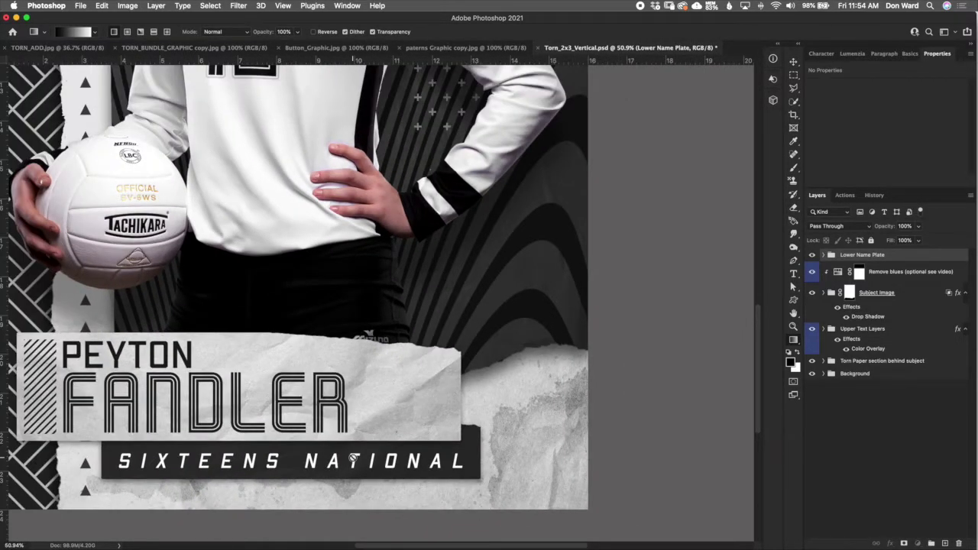
- Expand the Lower Name Plate group and toggle its Name Text layers group off and back on
left_click(824, 256)
left_click(887, 269)
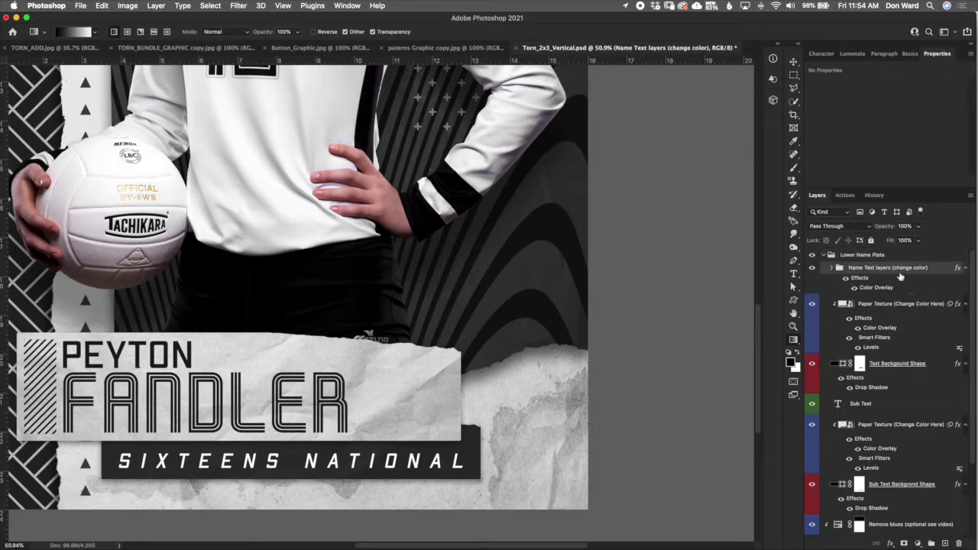
left_click(811, 268)
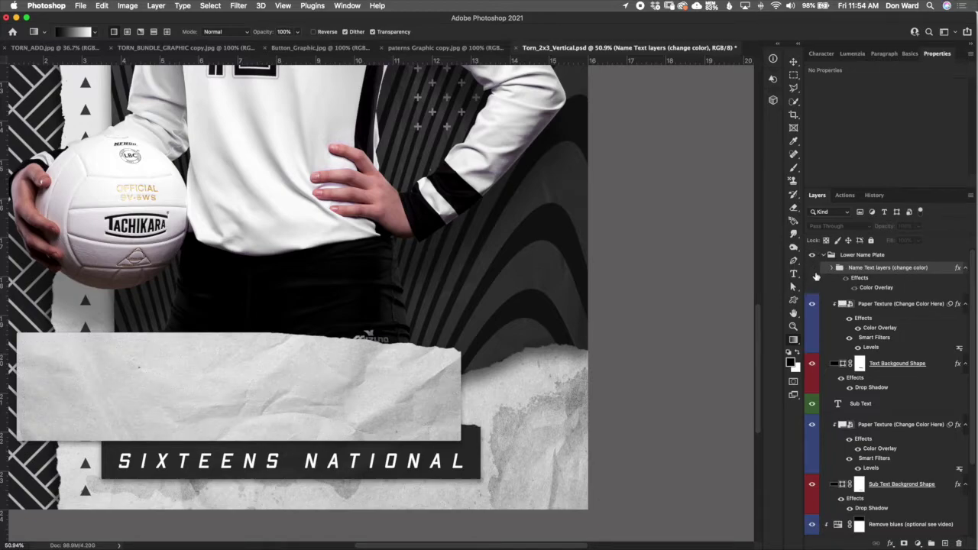
left_click(813, 268)
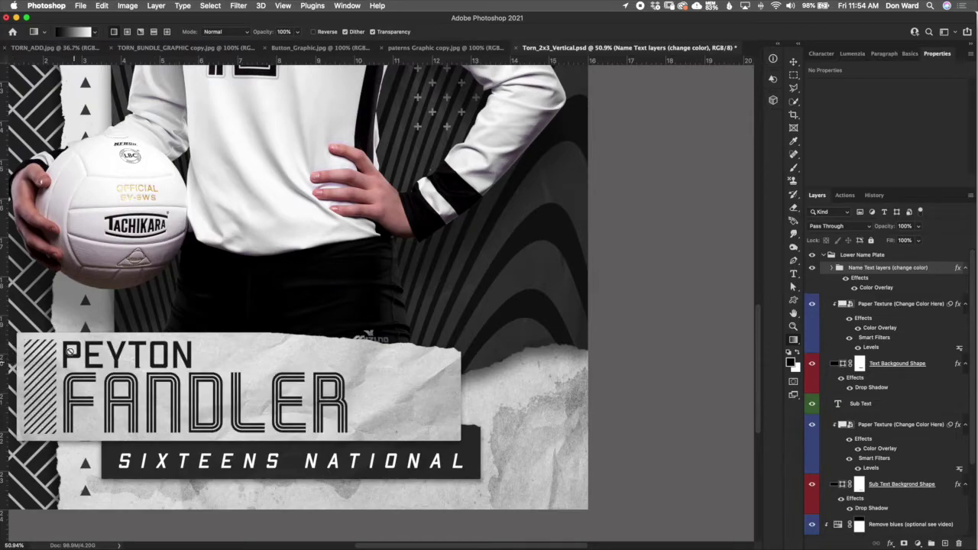
- Try a dark red #8a2c2c Color Overlay on the Name Text layers group, then cancel it
double_click(875, 288)
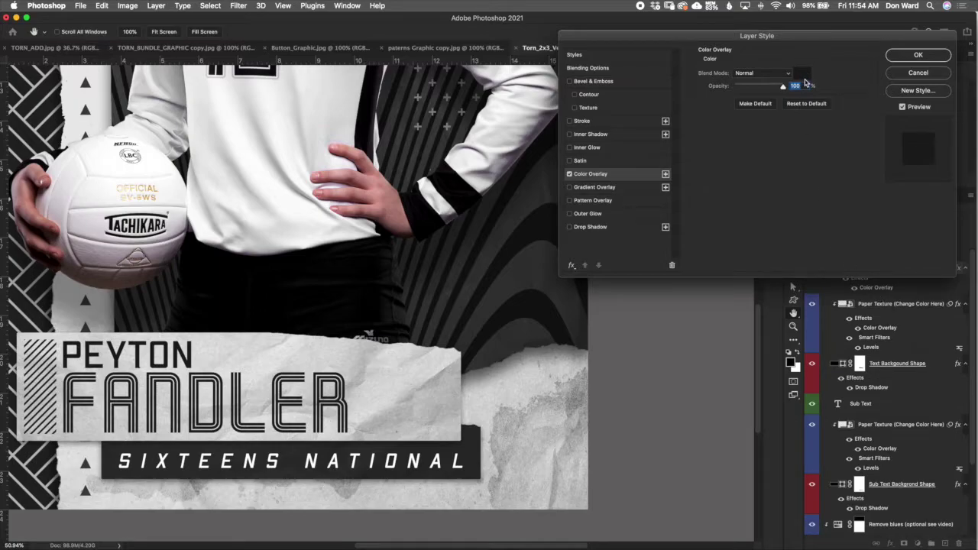
left_click(802, 73)
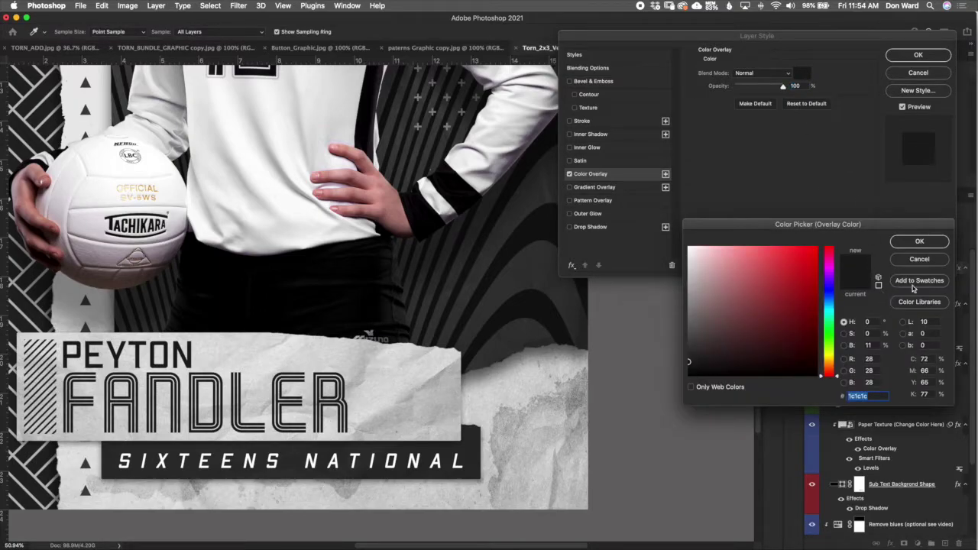
left_click(776, 306)
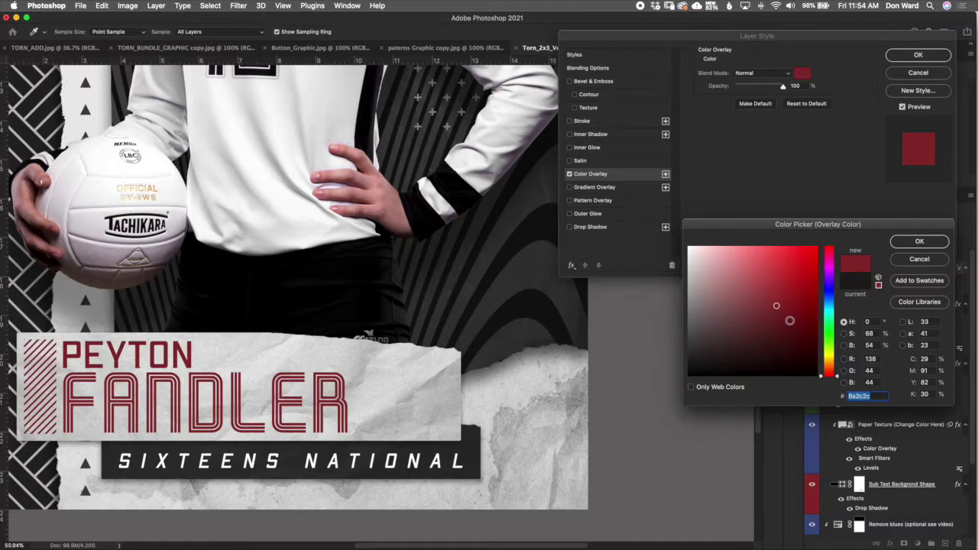
left_click(921, 261)
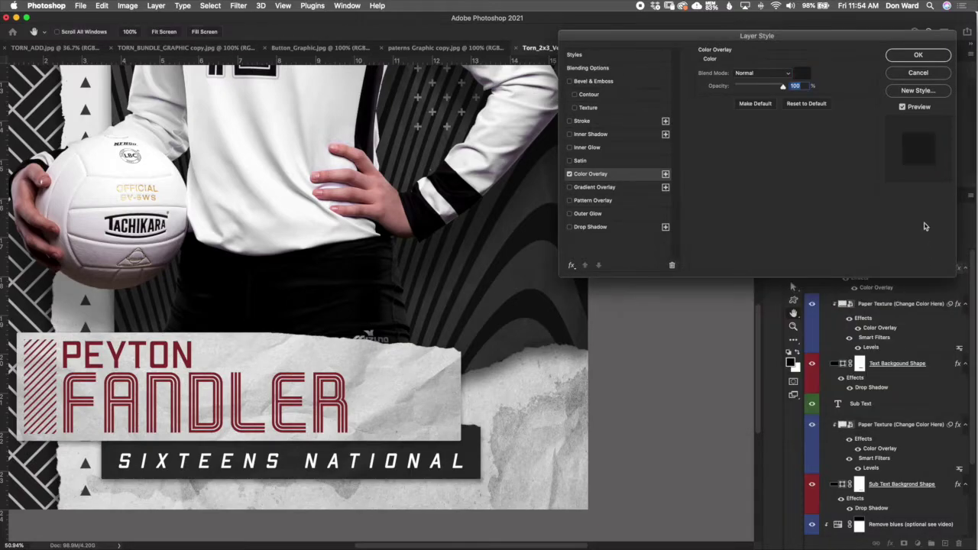
left_click(919, 73)
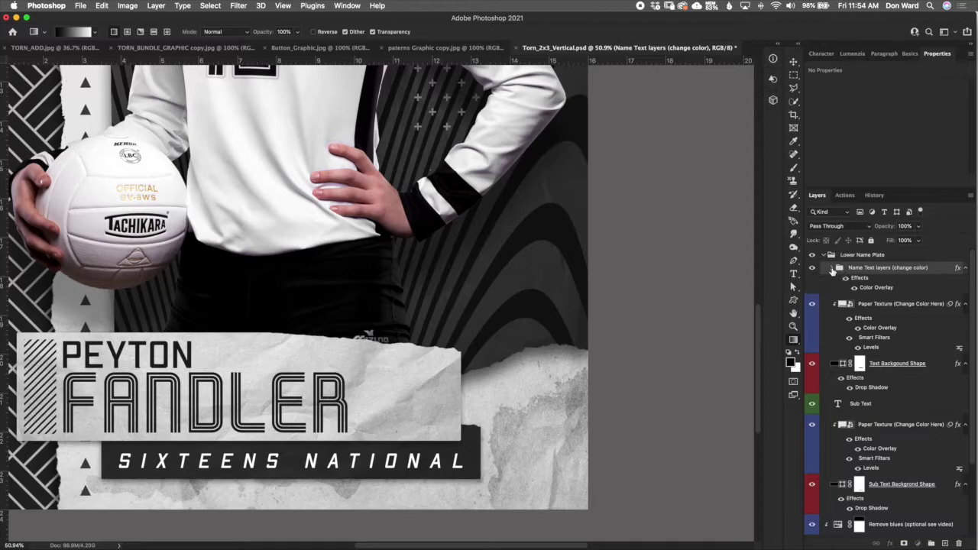
- Expand the Name Text layers group and inspect its First Name, Last Name and Diagonal Line Box layers, including the character settings
left_click(832, 269)
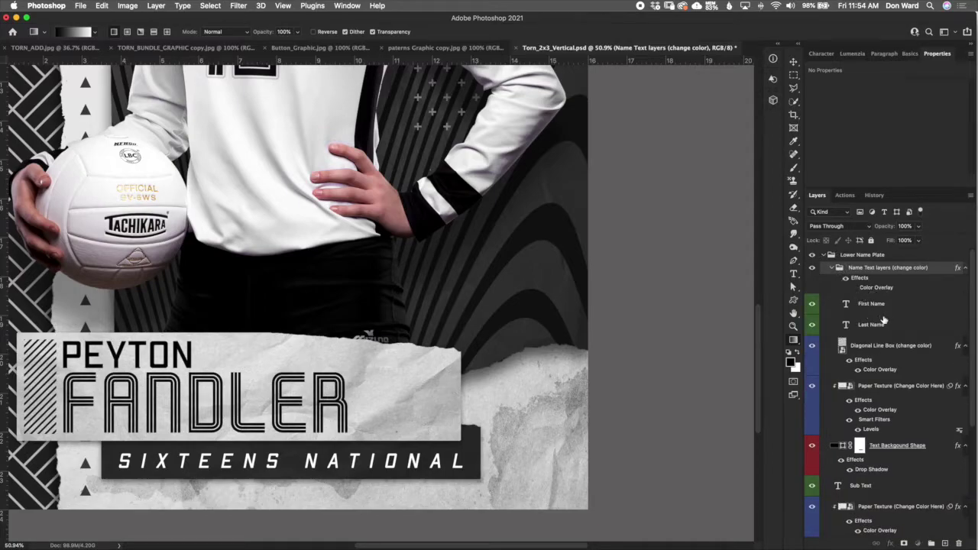
left_click(879, 307)
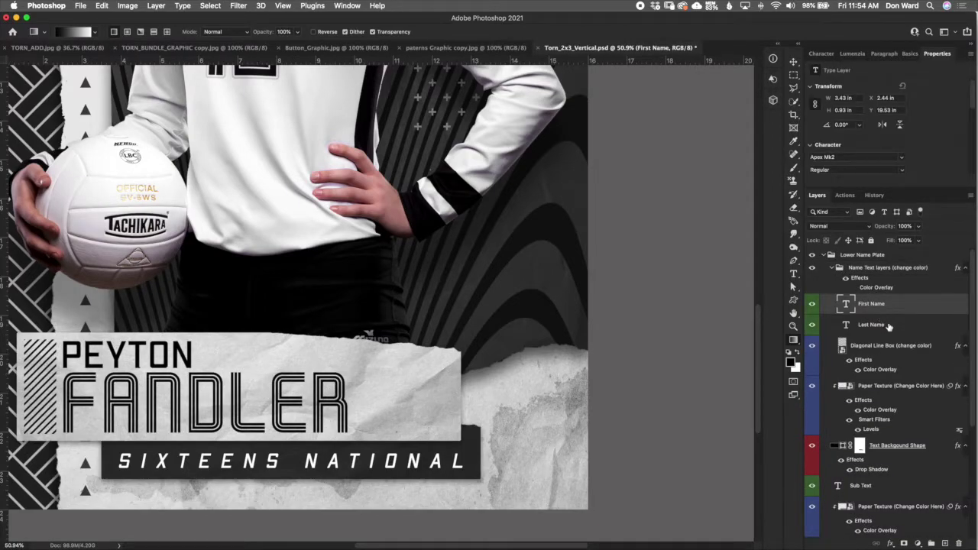
left_click(825, 55)
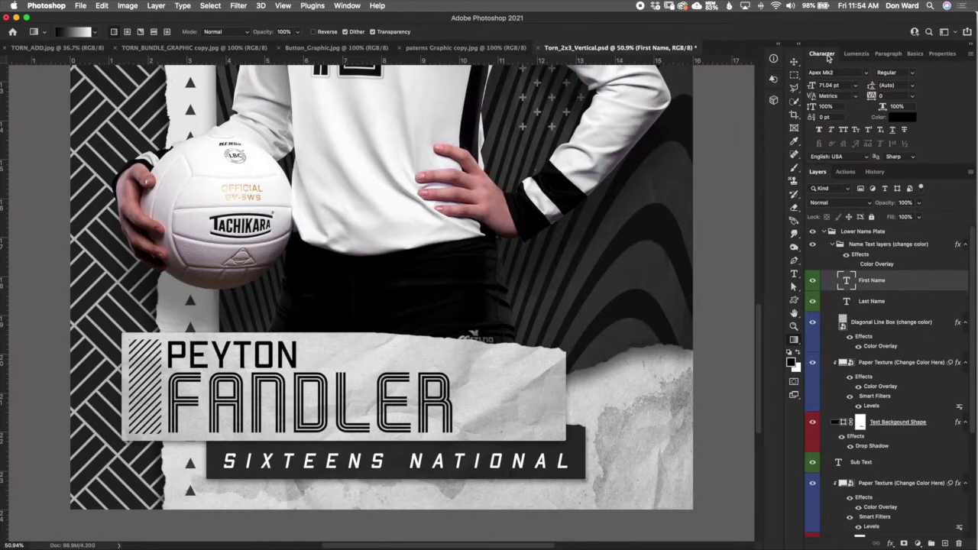
left_click(896, 305)
left_click(896, 333)
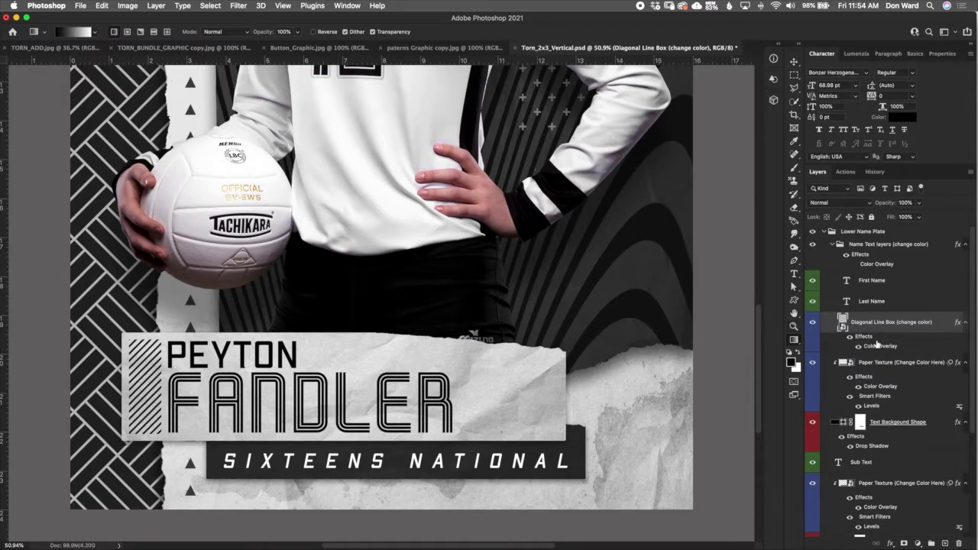
- Try replacing the First Name layer's text with a different first name, then cancel the edit
double_click(846, 281)
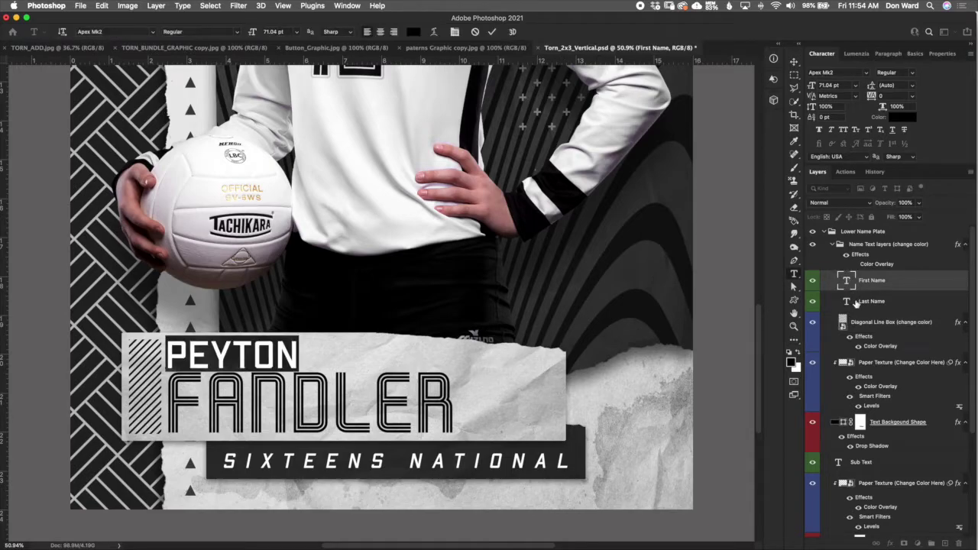
type("DANIELLE")
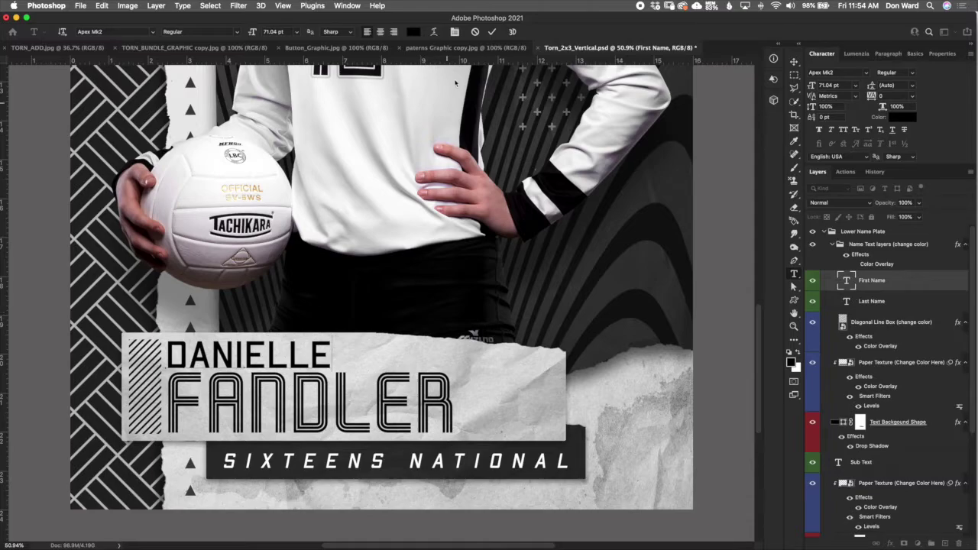
key("Escape")
key("g")
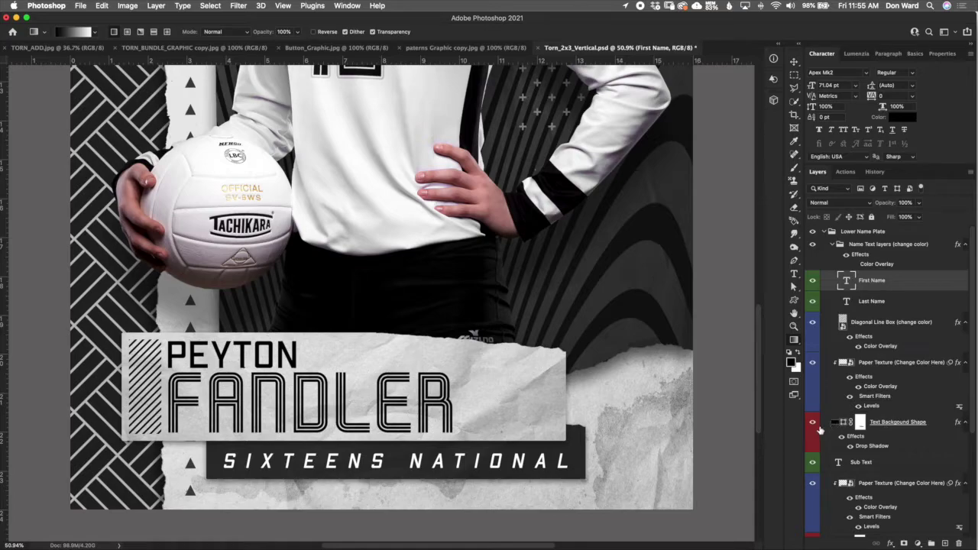
- Try narrowing the name's text background shape to about 84% width and lowering its upper edge slightly, then cancel the transform
left_click(857, 430)
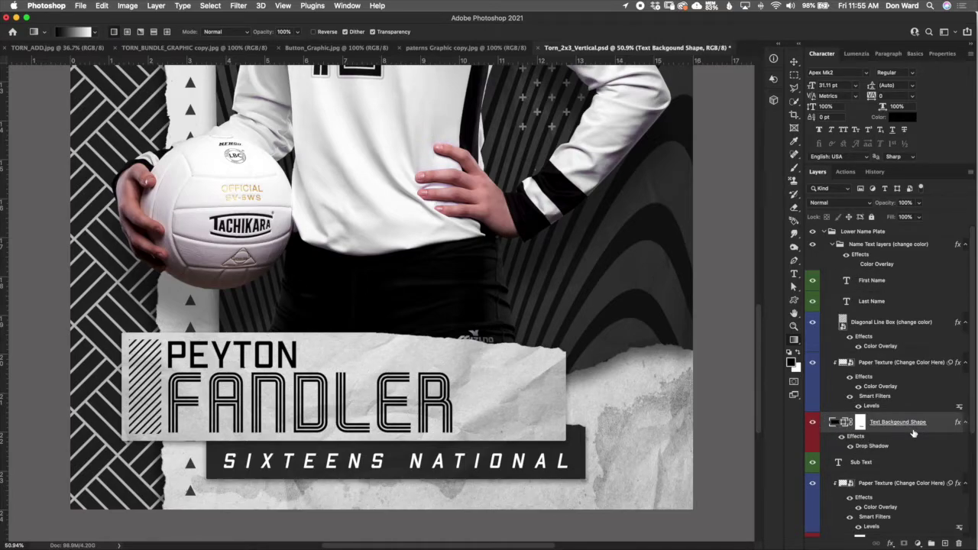
left_click(795, 61)
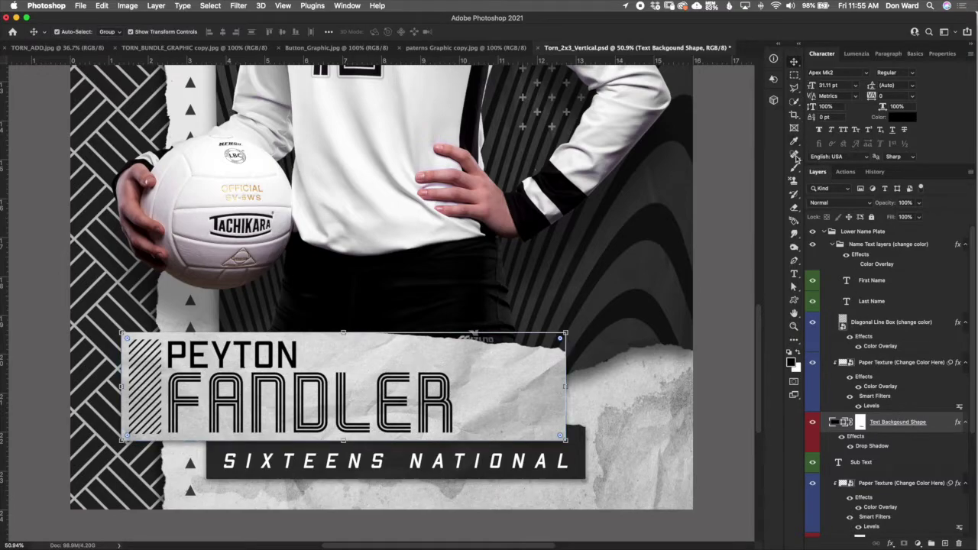
left_click(565, 387)
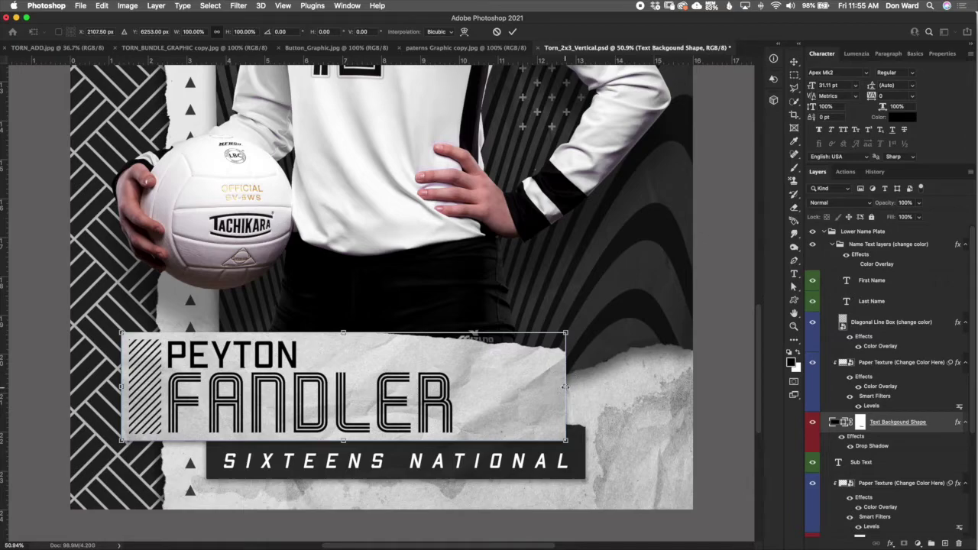
left_click_drag(566, 387, 495, 388)
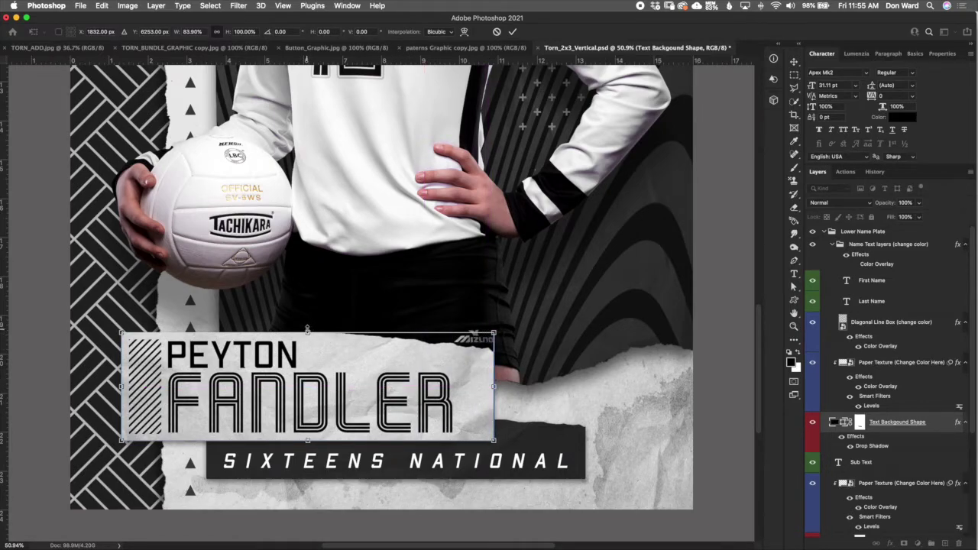
mouse_move(306, 331)
left_mouse_down()
mouse_move(308, 316)
mouse_move(317, 352)
mouse_move(307, 328)
mouse_move(308, 340)
left_mouse_up()
left_click(497, 32)
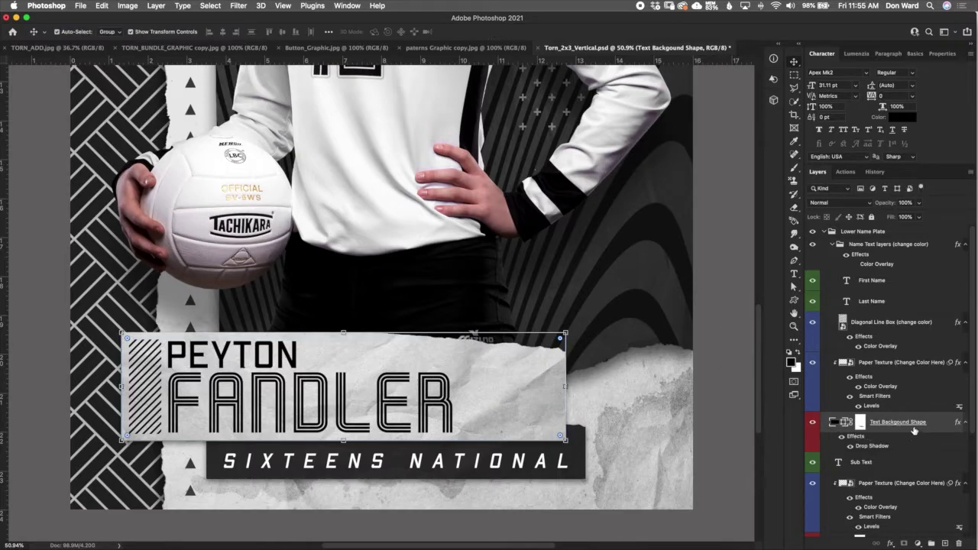
- Collapse the Name Text layers group and try a red #bb3f3f Color Overlay on the name plate's Paper Texture layer, then cancel it
left_click(832, 244)
left_click(883, 294)
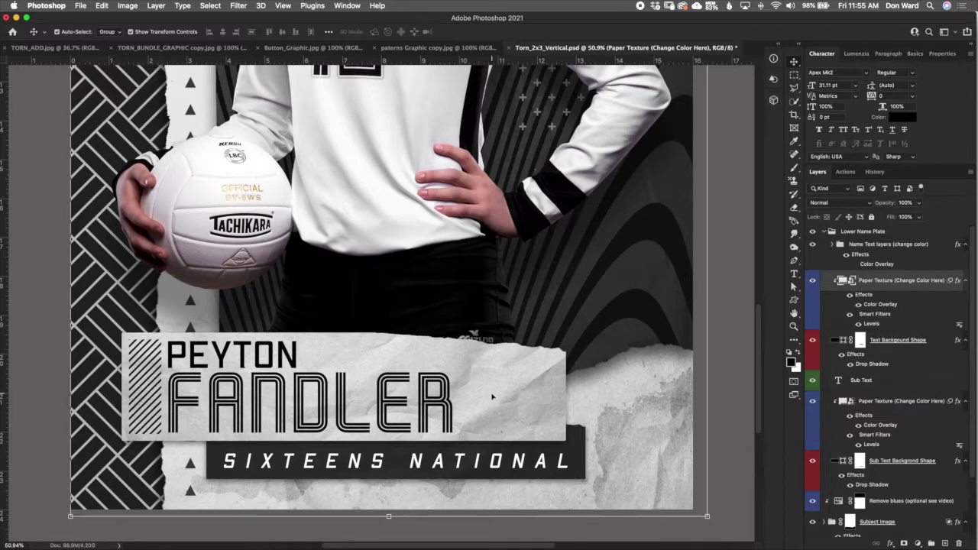
double_click(886, 305)
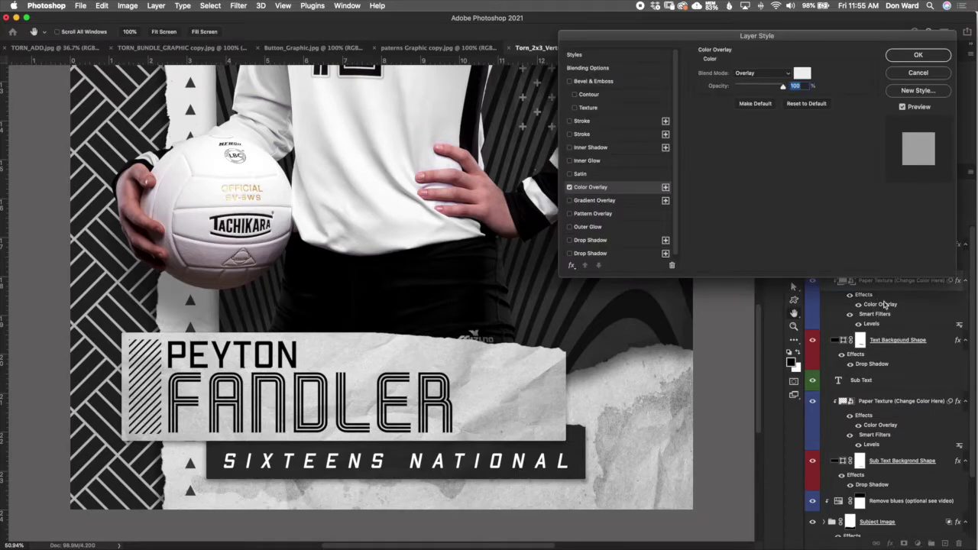
left_click(802, 73)
left_click(774, 281)
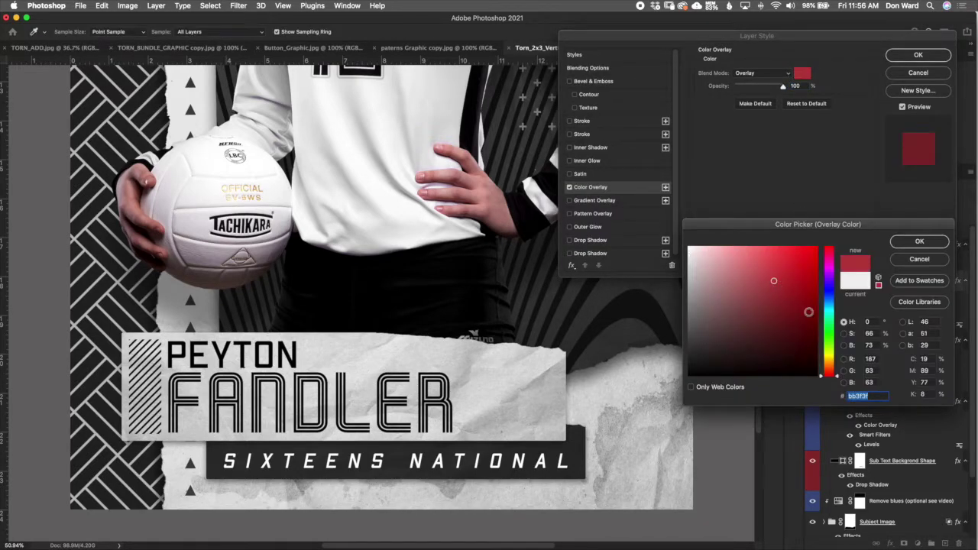
left_click(936, 260)
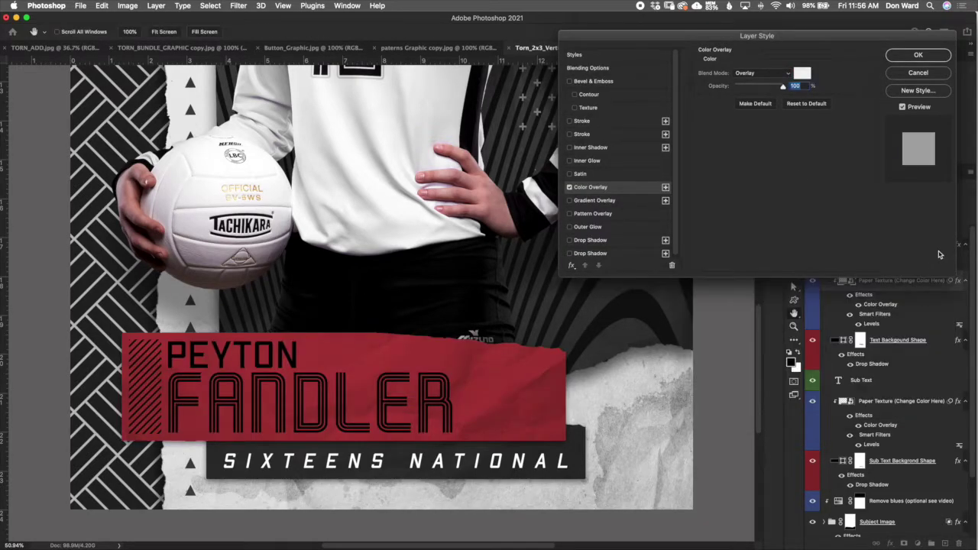
left_click(919, 74)
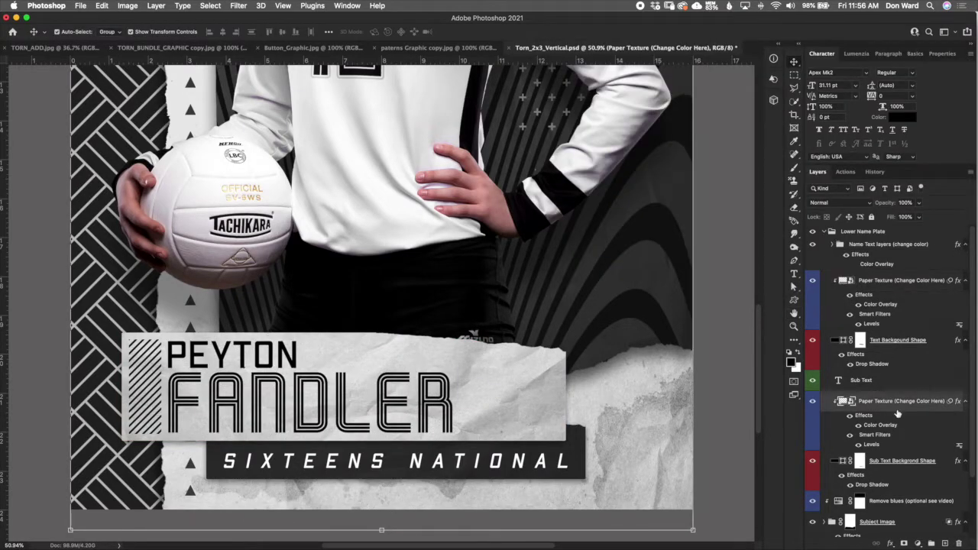
- Select the Sub Text layer and check its text colour in the colour picker without changing it
left_click(892, 382)
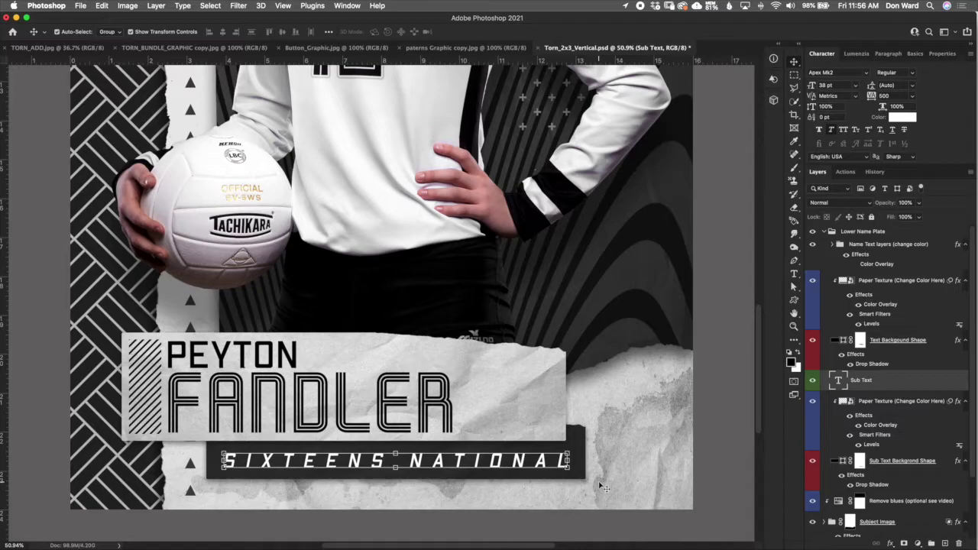
left_click(906, 119)
left_click(920, 261)
- Try entering a different tracking value for the Sub Text layer
left_click(902, 97)
type("58")
type("NIOR")
key("Return")
- Dismiss the invalid tracking entry and replace the Sub Text layer's wording with SENIOR
left_click(841, 380)
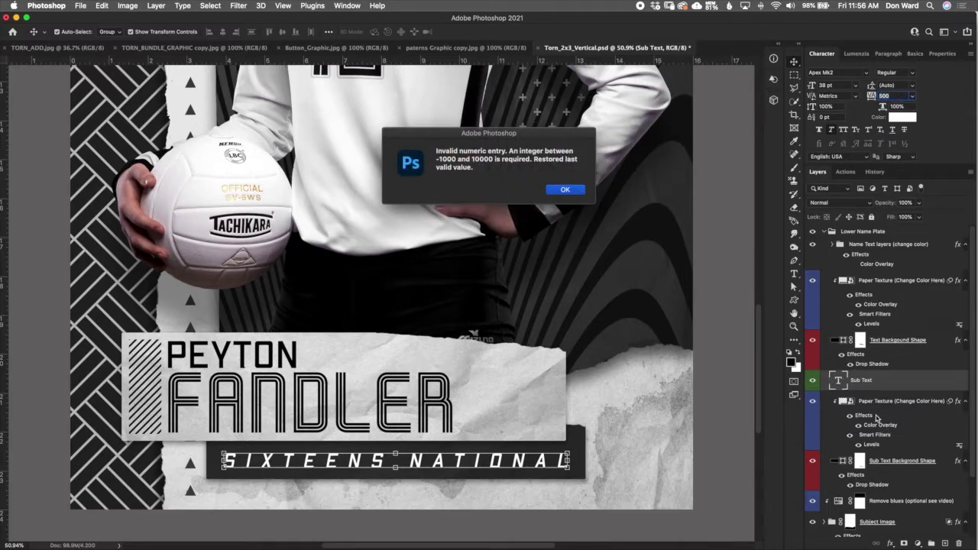
left_click(566, 189)
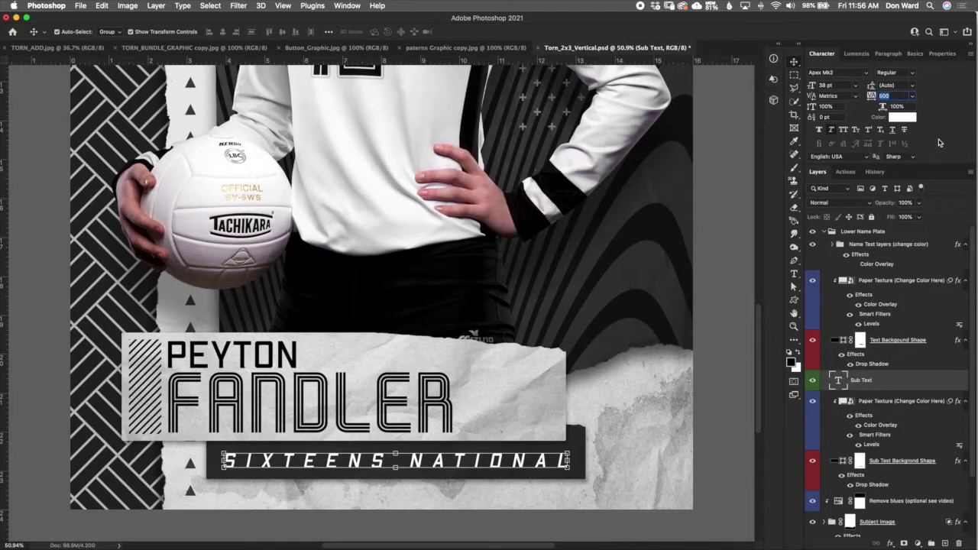
double_click(839, 380)
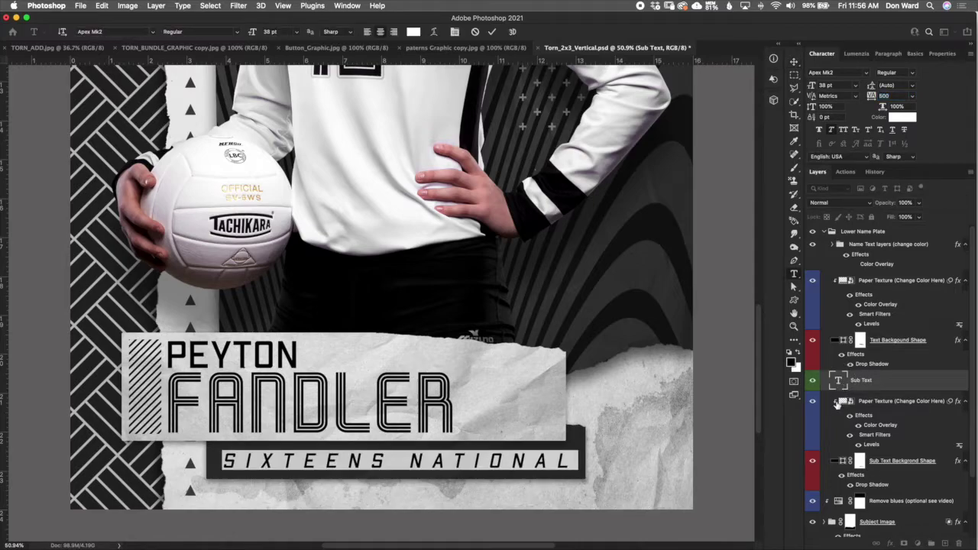
type("SENIR")
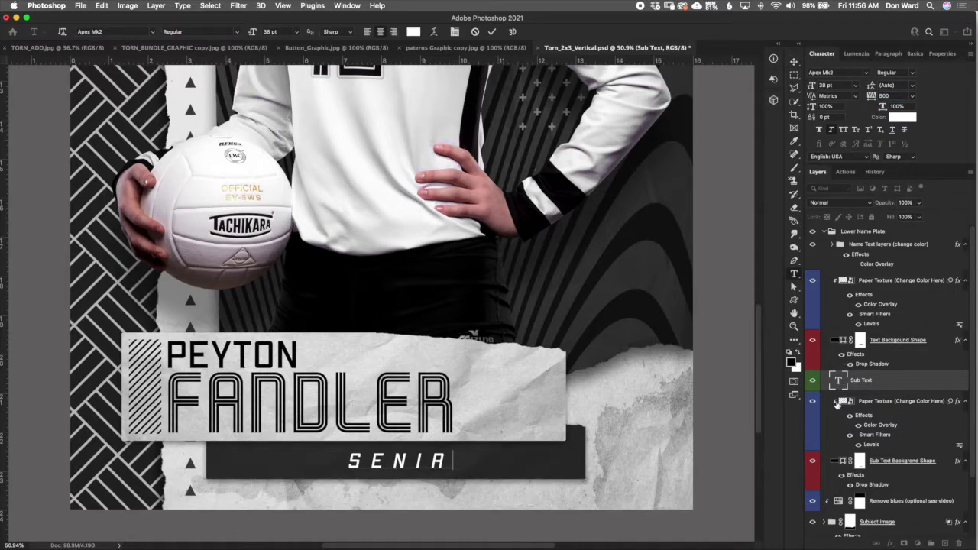
key("BackSpace")
type("OR")
left_click(492, 33)
key("v")
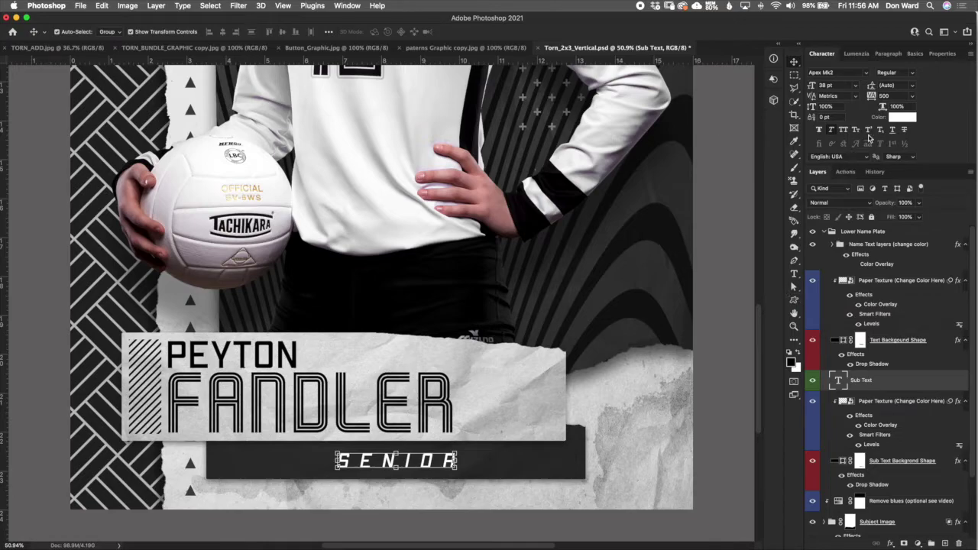
- Set the tracking of the Sub Text layer to 2000
left_click(892, 97)
type("2")
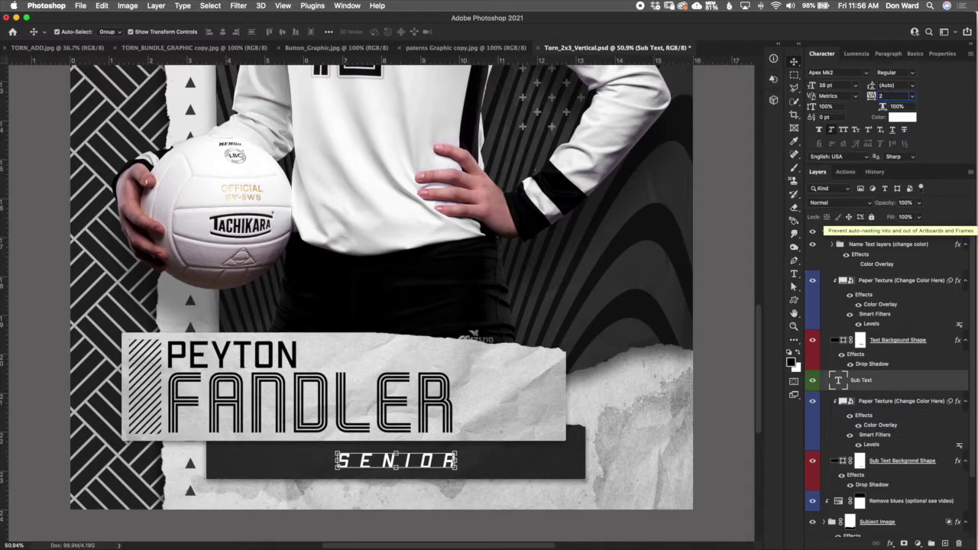
type("000")
key("Return")
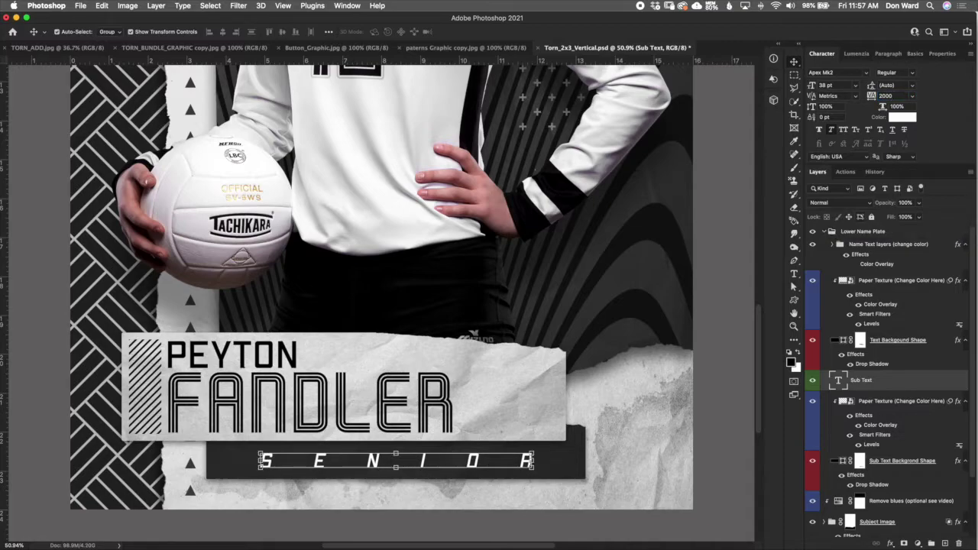
- Try a tracking of 2500 on the Sub Text layer, then undo it
left_click(893, 96)
type("2500")
key("Return")
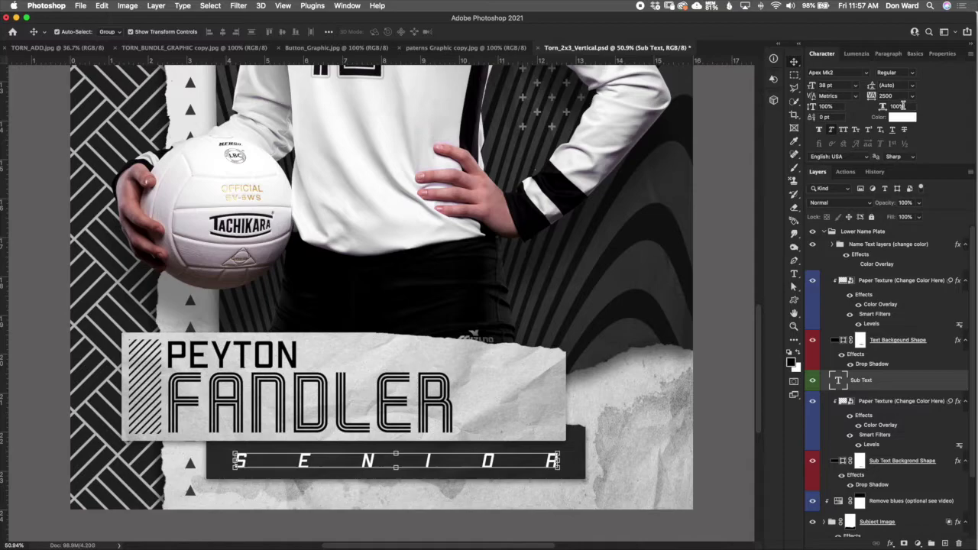
key("super+z")
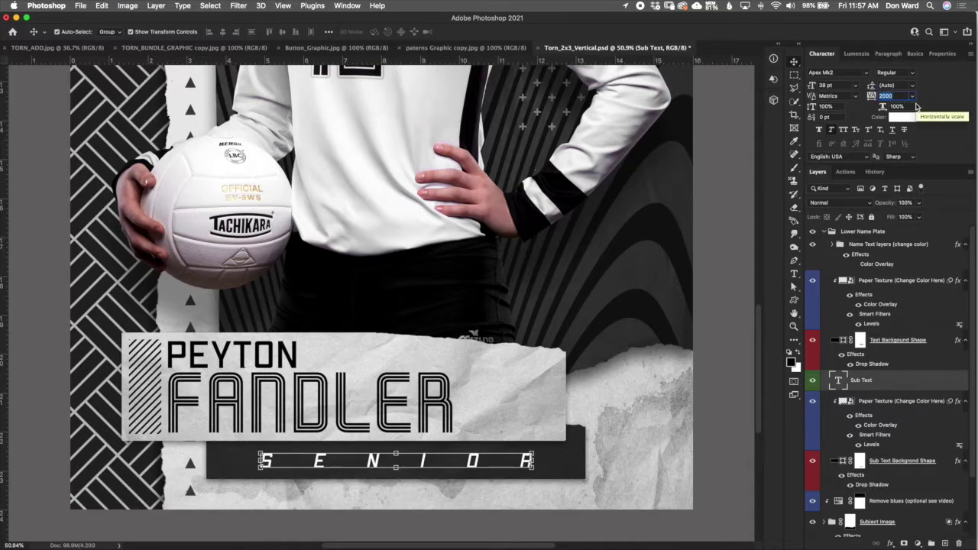
- Try enlarging the Sub Text to about 110% with Free Transform, then cancel the transform
key("super+t")
left_click_drag(257, 450, 223, 441)
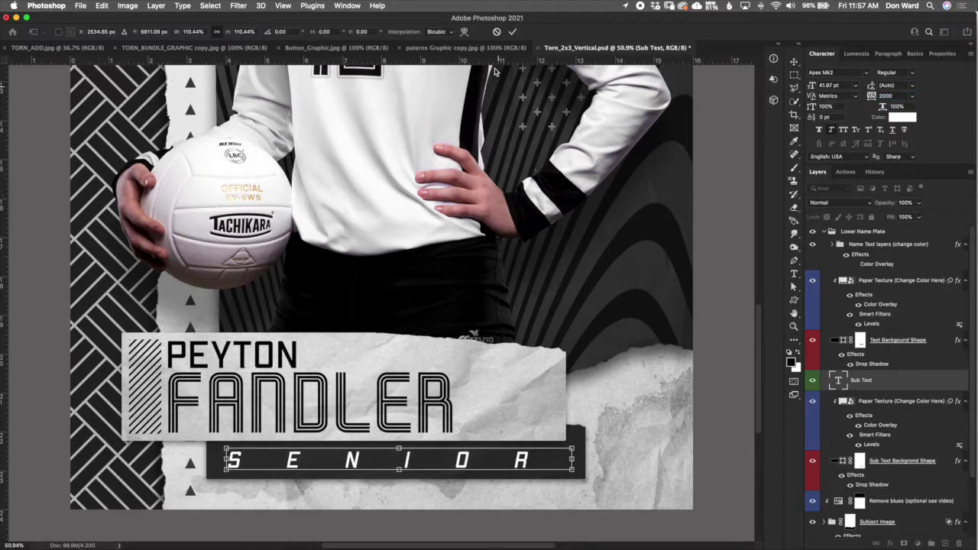
left_click(497, 31)
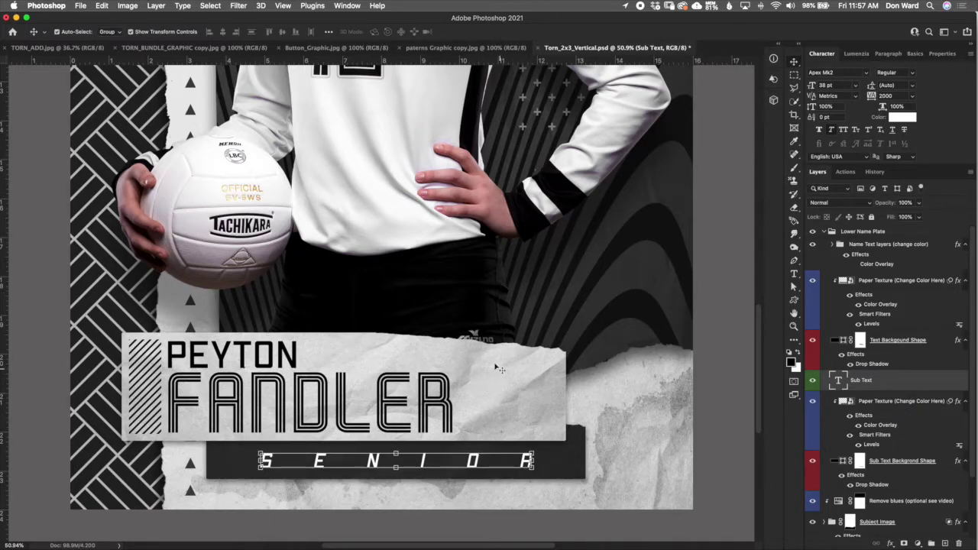
- Widen the Sub Text Background Shape to about 103% by extending its right edge
left_click(869, 462)
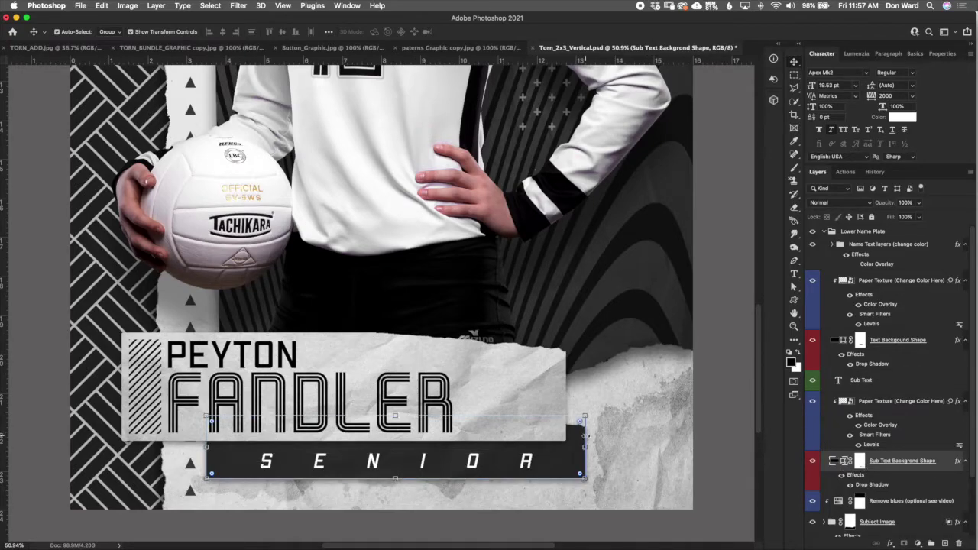
key("super+t")
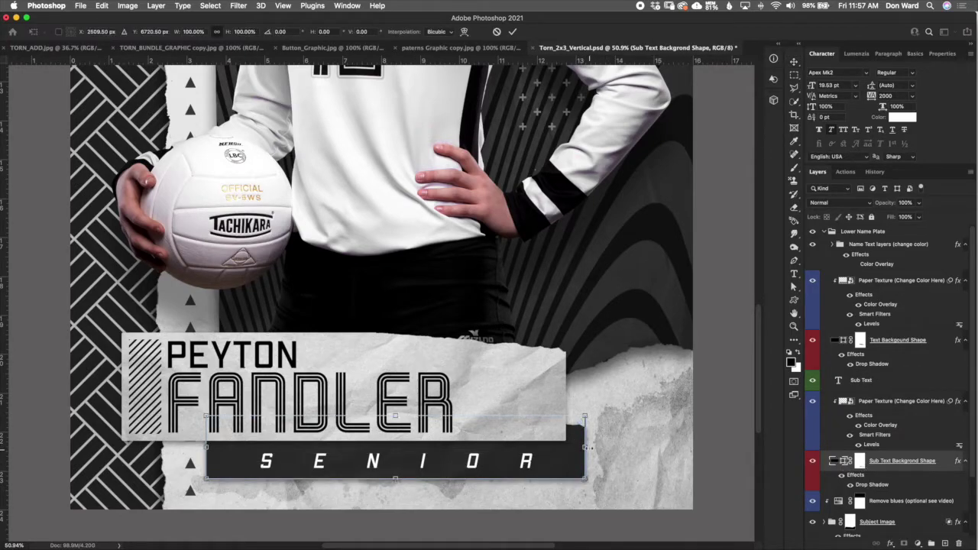
mouse_move(586, 447)
left_mouse_down()
mouse_move(520, 447)
mouse_move(597, 447)
left_mouse_up()
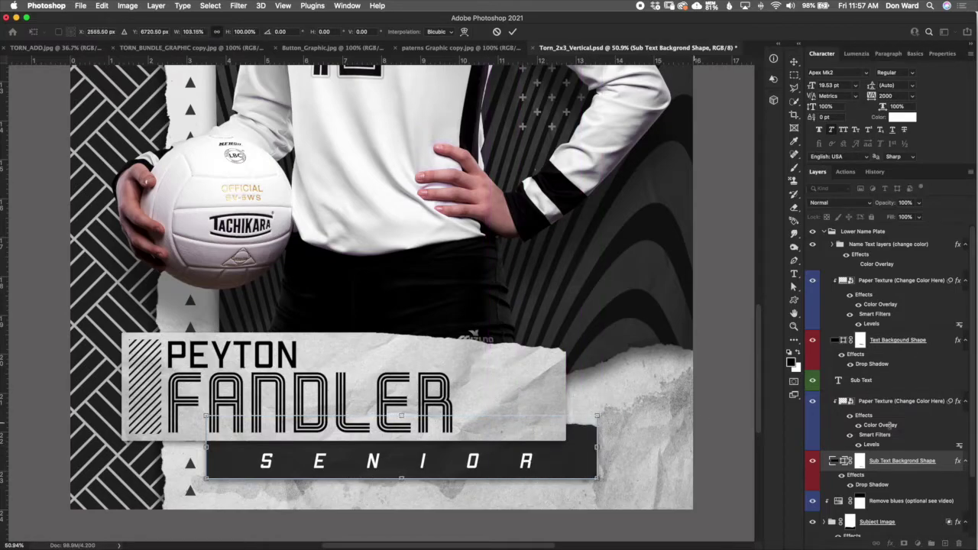
key("Return")
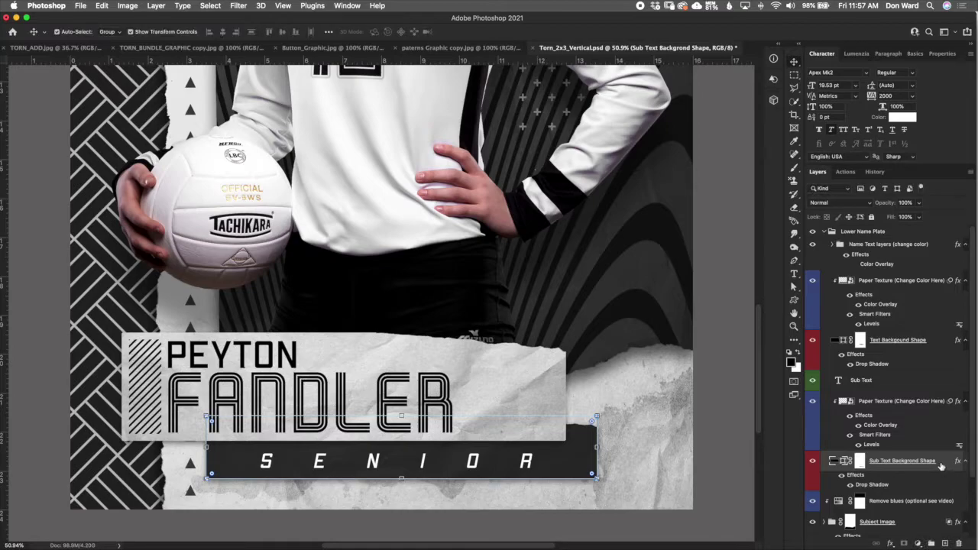
- Select the Sub Text, its Paper Texture and background shape together, try moving them down and to the right, then cancel the transform
left_click(893, 381, "super")
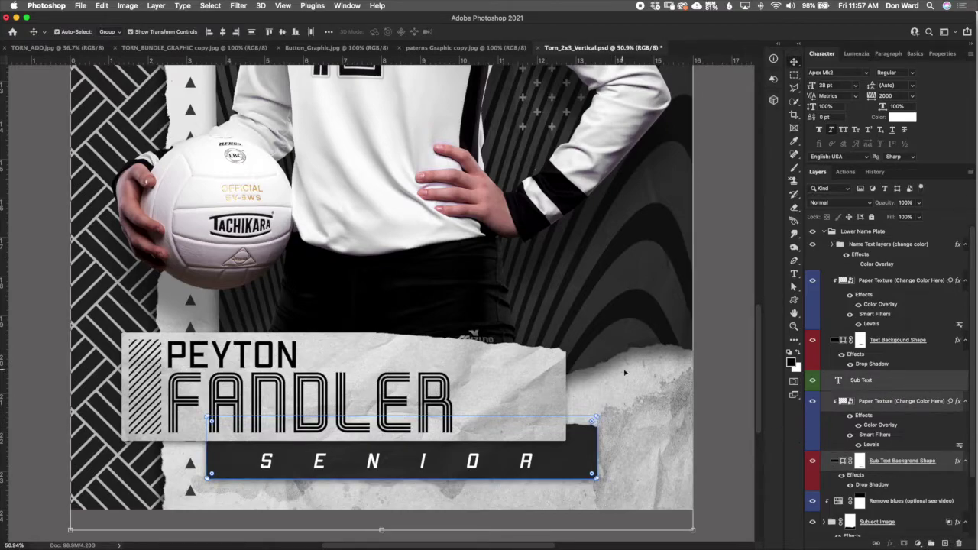
left_click(860, 501)
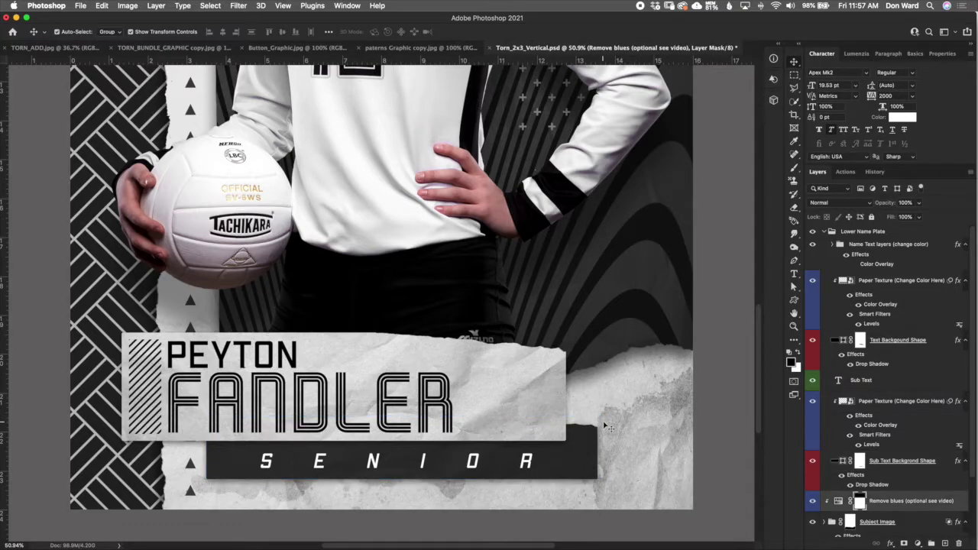
left_click(902, 461)
left_click(893, 381, "super")
key("super+t")
mouse_move(693, 530)
left_mouse_down()
mouse_move(677, 517)
mouse_move(690, 529)
left_mouse_up()
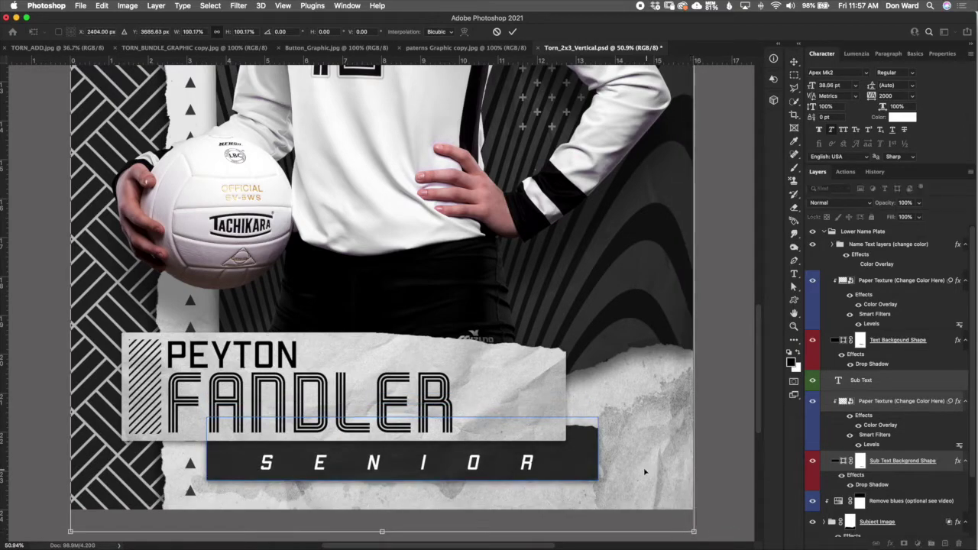
left_click_drag(645, 461, 689, 503)
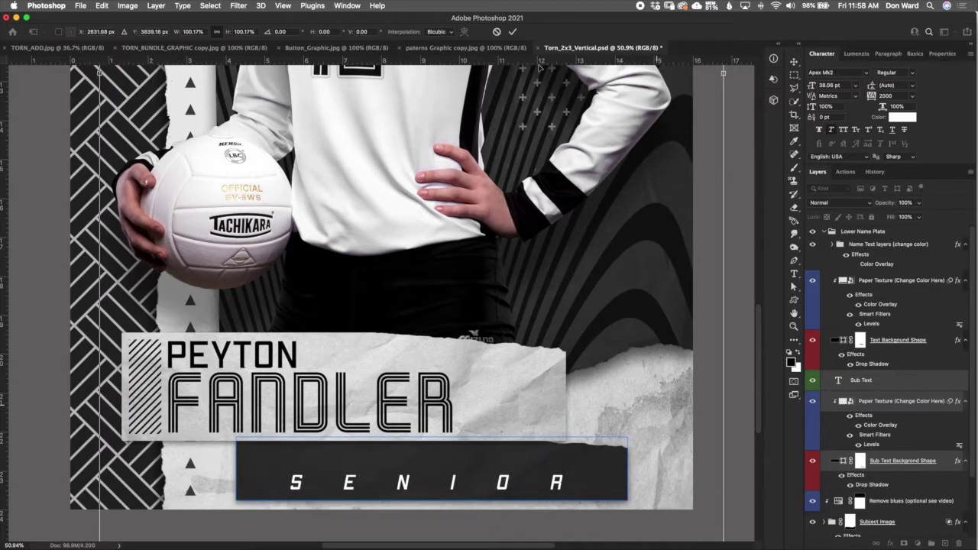
left_click(496, 32)
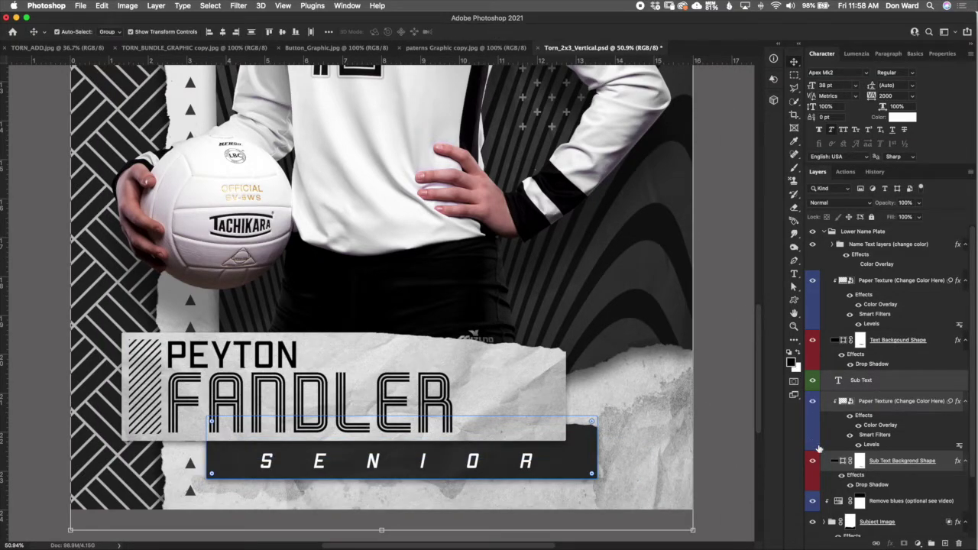
- Collapse the Lower Name Plate group and fit the whole poster in view
scroll(973, 457, "down", 2)
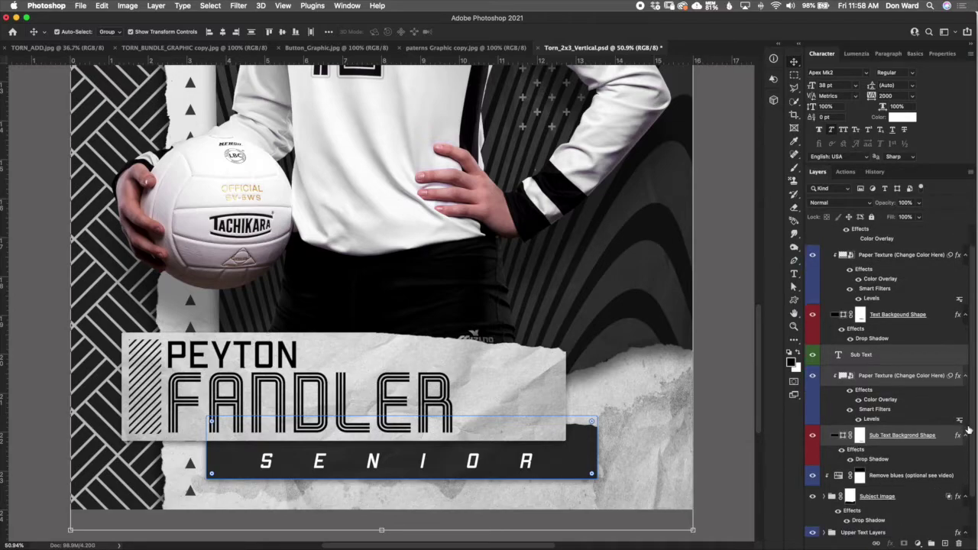
scroll(974, 441, "up", 2)
left_click(827, 232)
key("super+0")
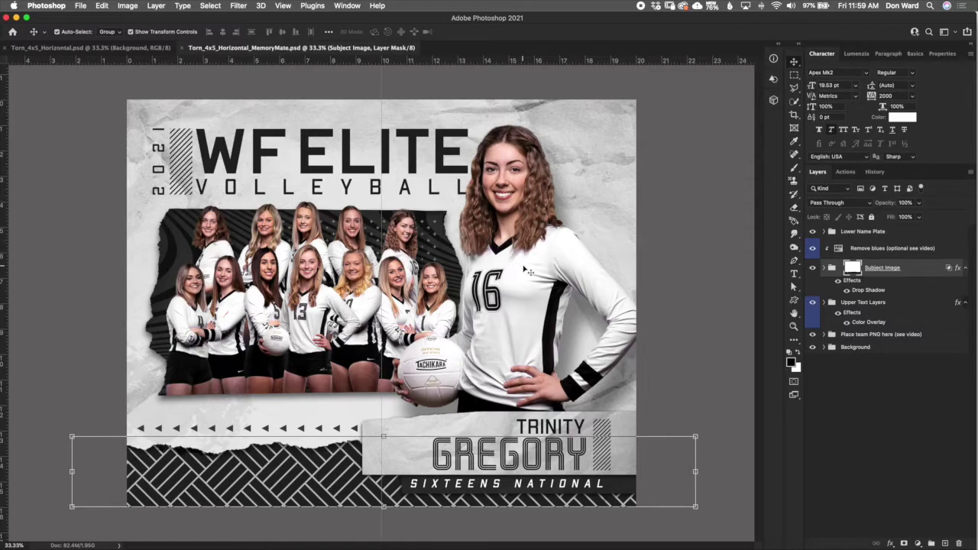
- Switch to Torn_4x5_Horizontal.psd and hide its Background and Lower Name Plate groups
left_click(130, 48)
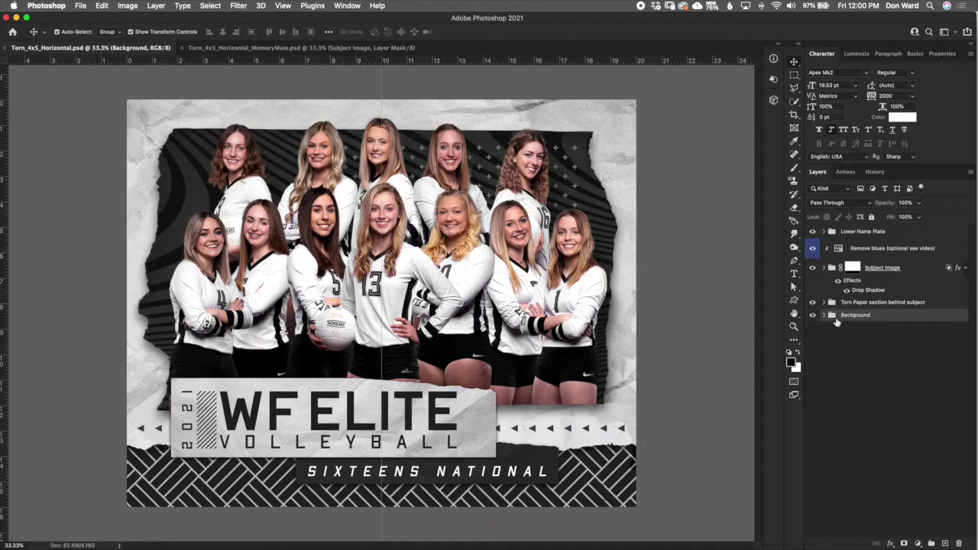
left_click(813, 316)
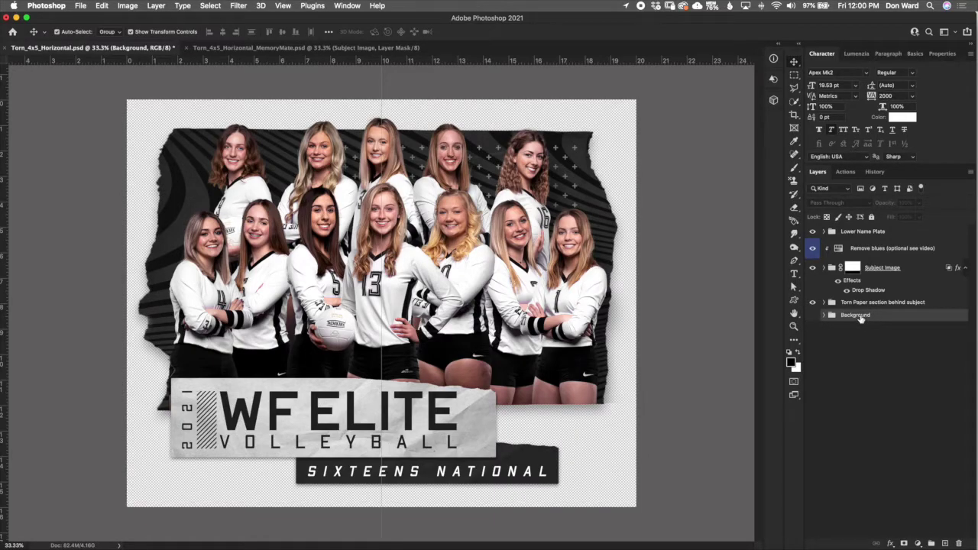
left_click(853, 234)
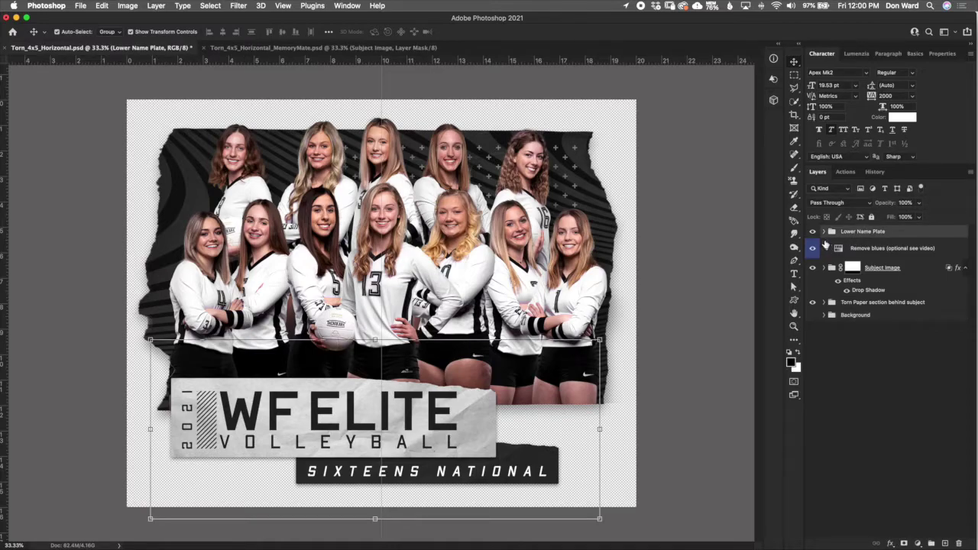
left_click(813, 231)
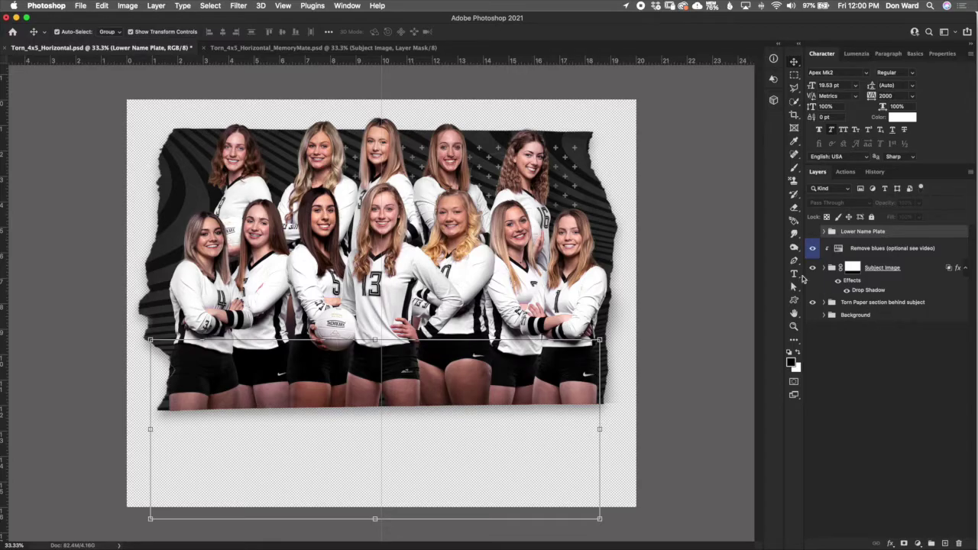
- Save the isolated team image as a PNG named MMTeam in the FINAL PSDs folder, using the smallest file size option
left_click(80, 7)
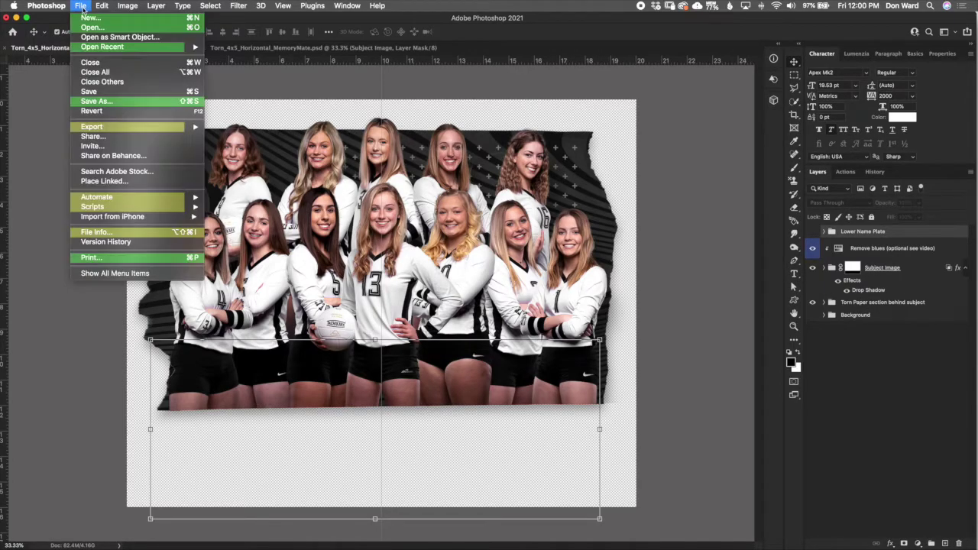
left_click(105, 102)
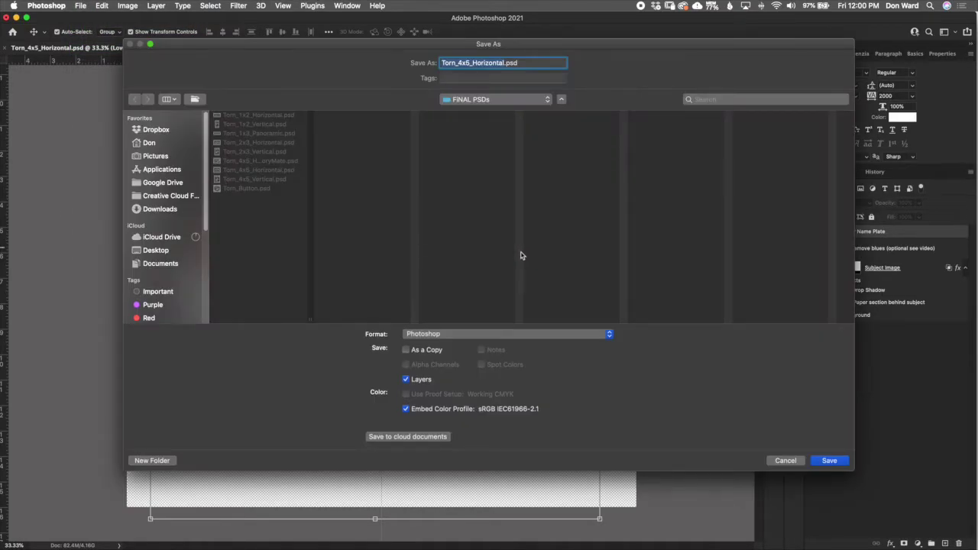
left_click(501, 334)
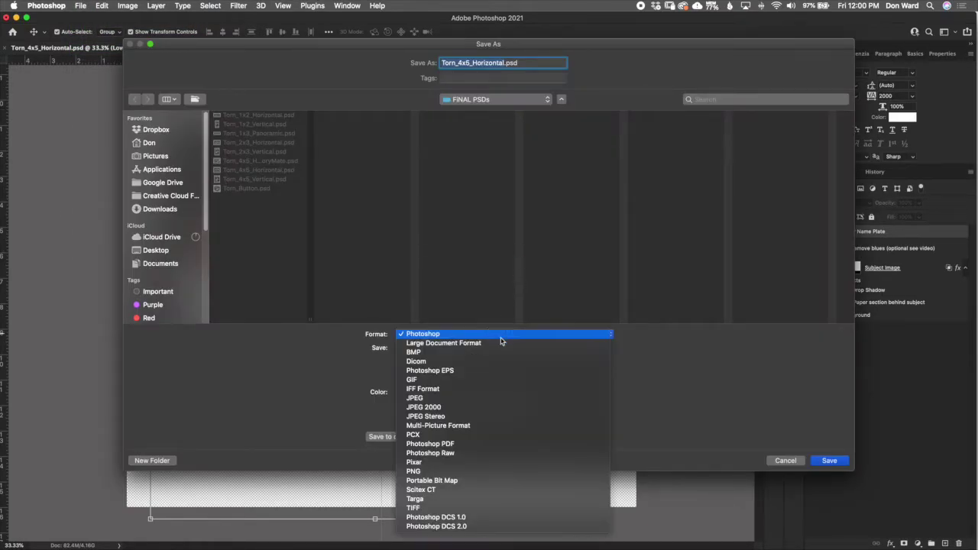
left_click(510, 472)
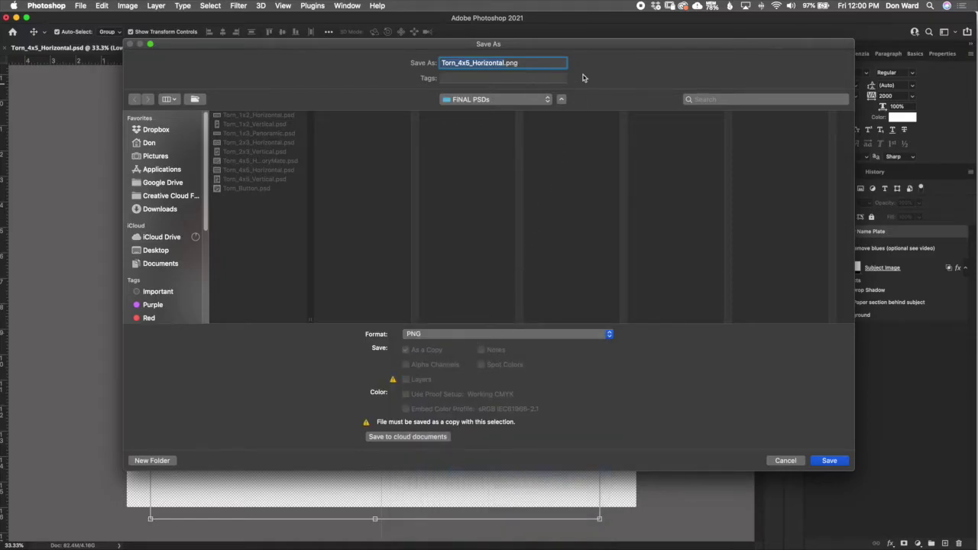
left_click_drag(585, 43, 822, 18)
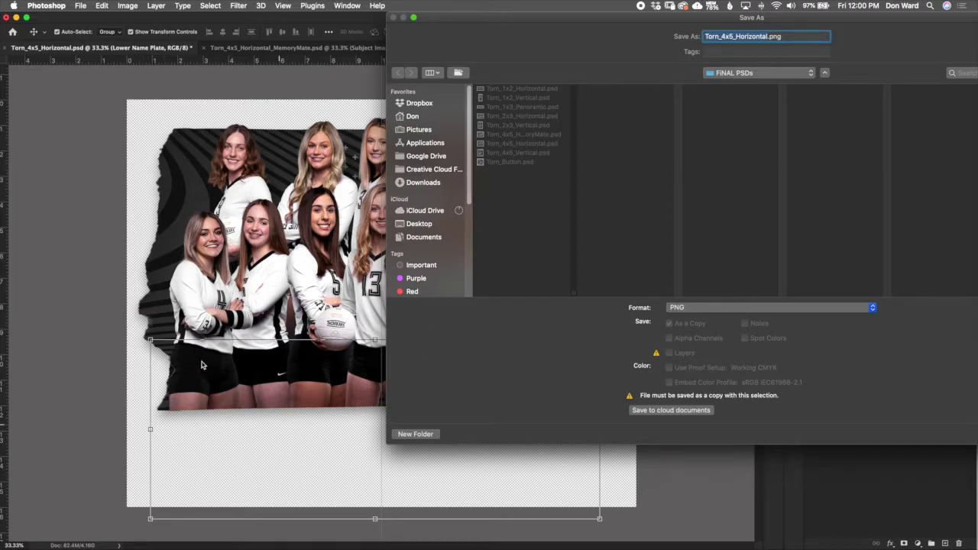
left_click_drag(647, 17, 528, 120)
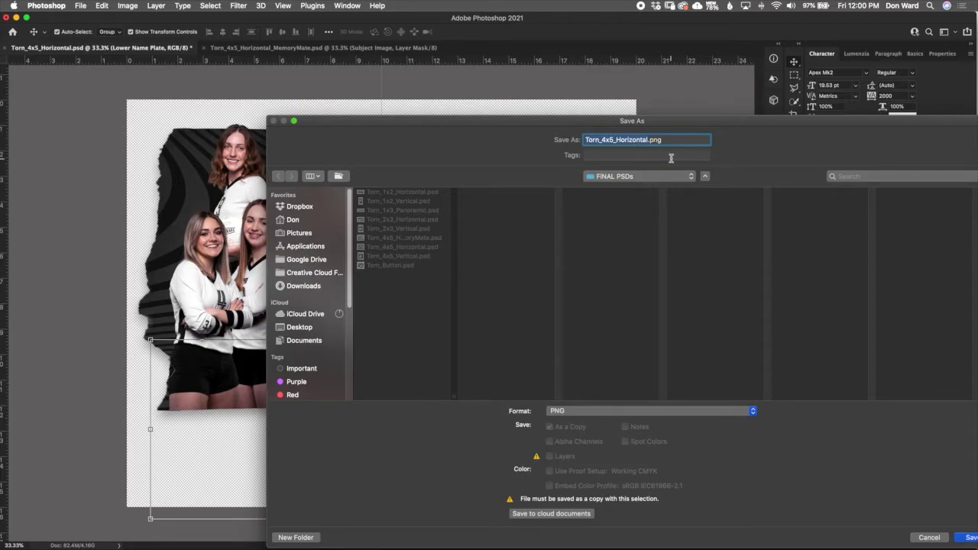
type("MM")
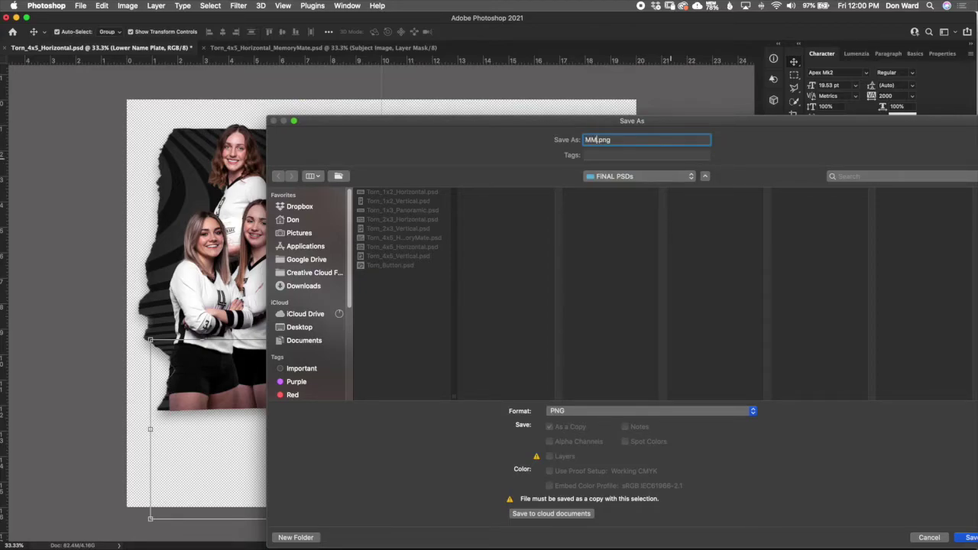
type("Team")
left_click(970, 538)
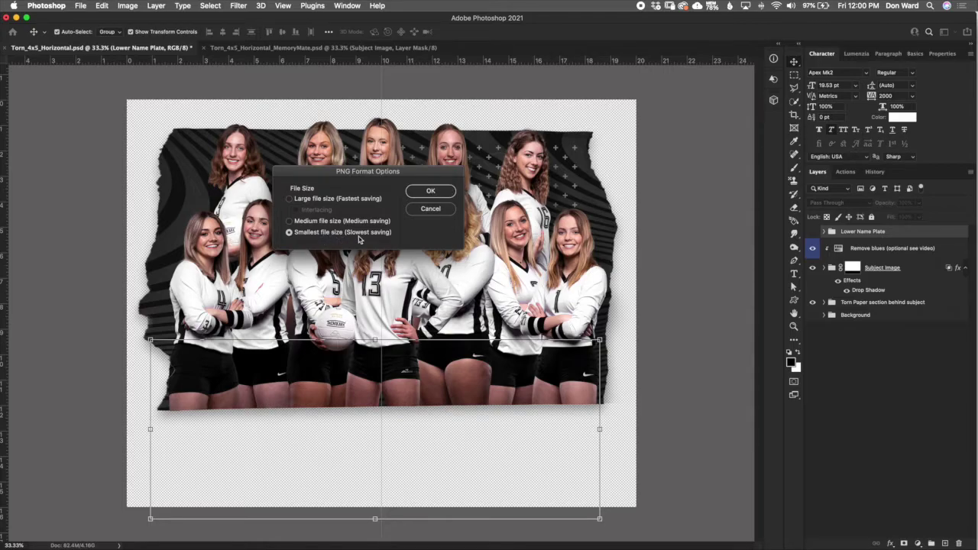
left_click(431, 192)
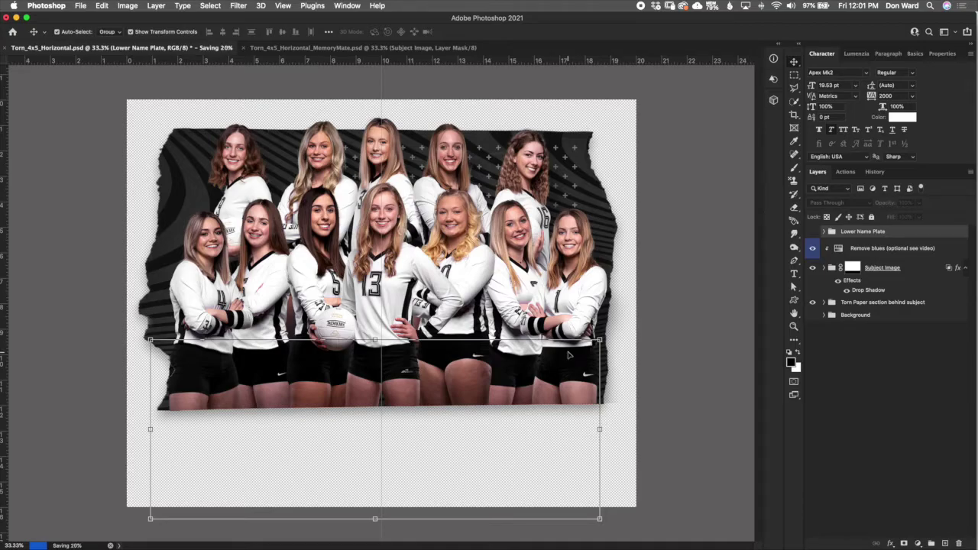
- Switch to Torn_4x5_Horizontal_MemoryMate.psd and delete the MemoryMate layer inside the "Place team PNG here" group
left_click(363, 47)
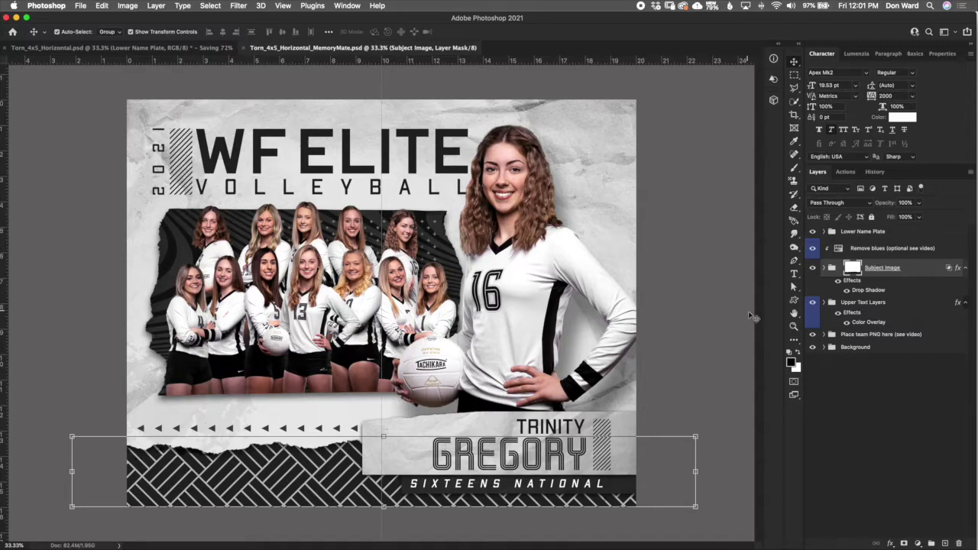
left_click(905, 303)
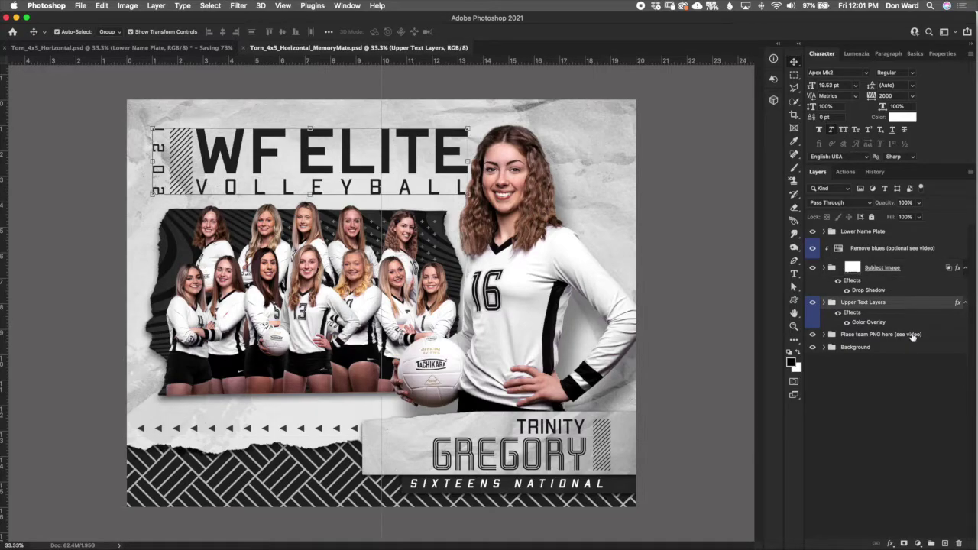
left_click(913, 336)
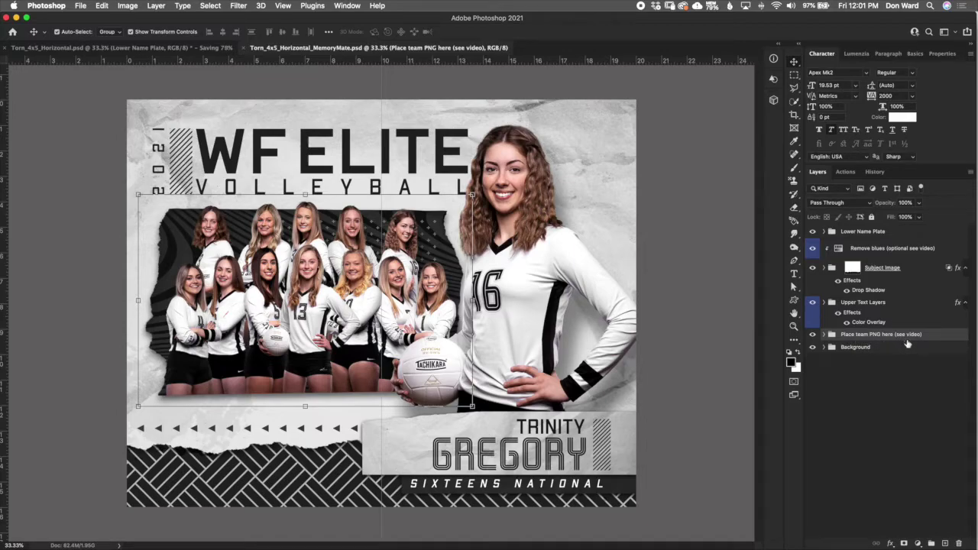
left_click(823, 335)
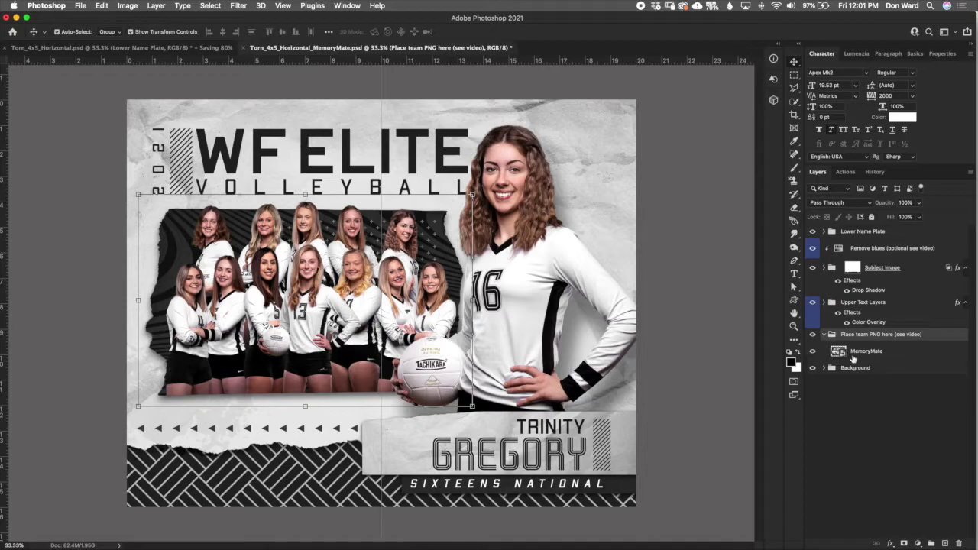
left_click(878, 358)
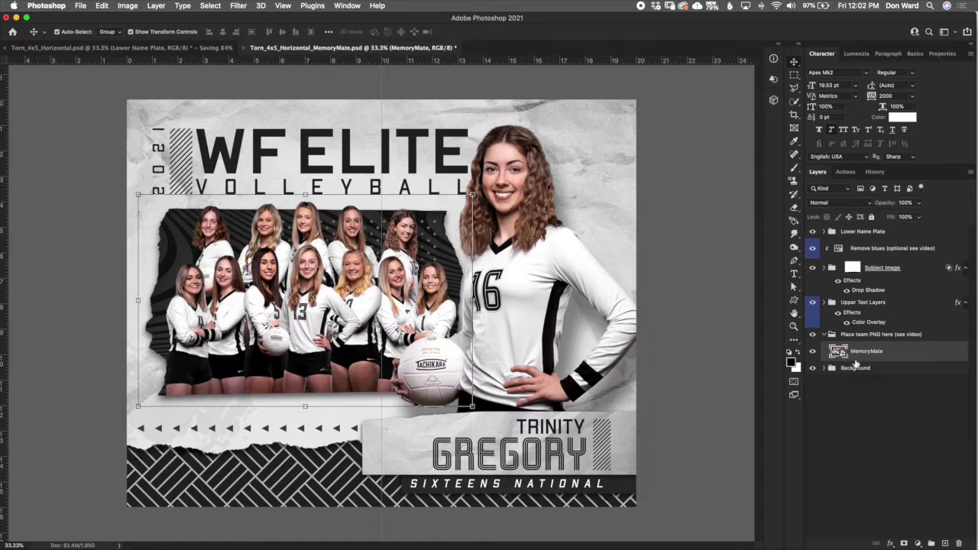
key("BackSpace")
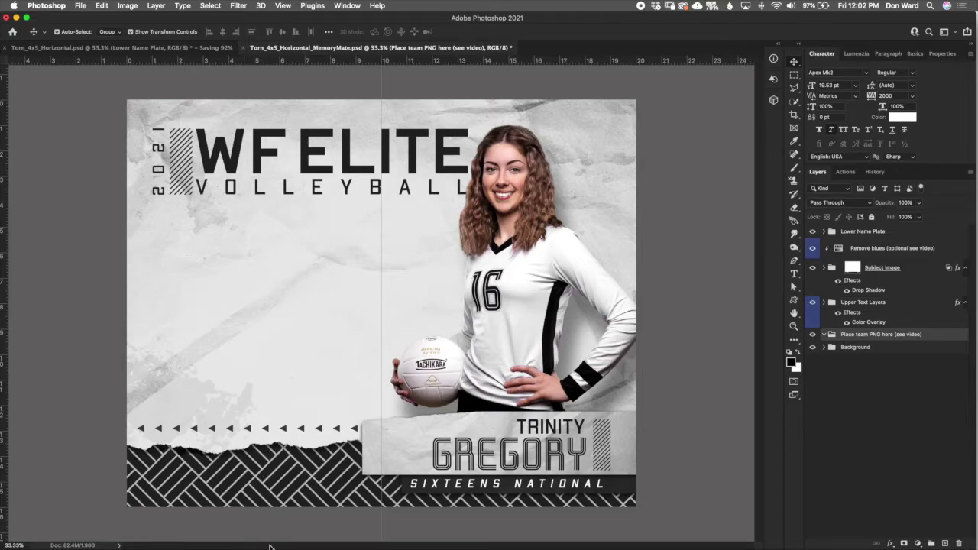
- Place MemoryMate.png from Finder into the poster at full size and move its layer into the "Place team PNG here" group
mouse_move(237, 543)
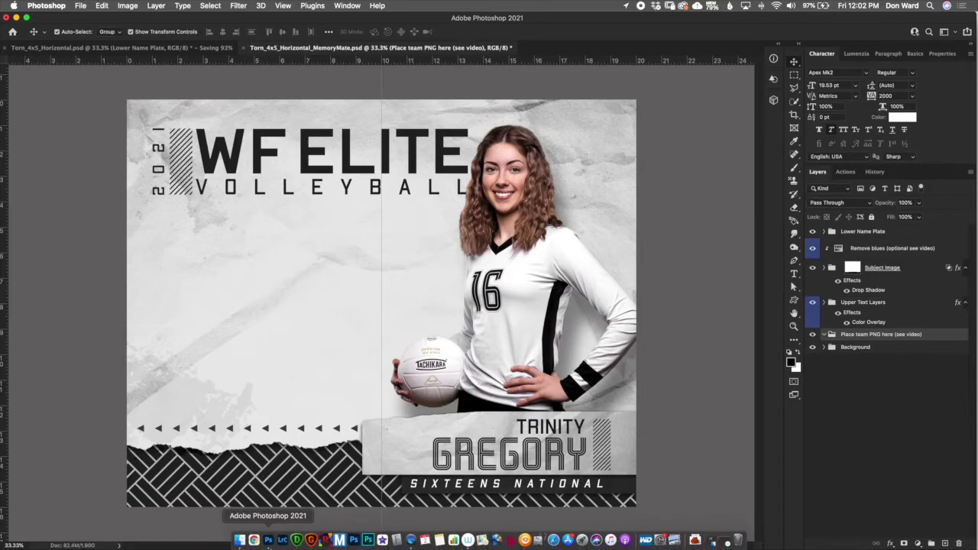
left_click(239, 541)
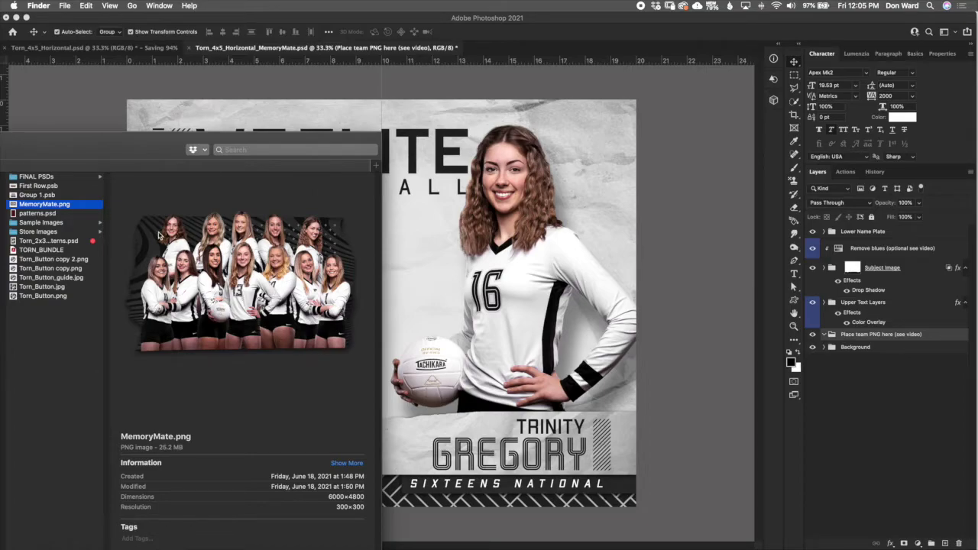
left_click_drag(67, 204, 432, 269)
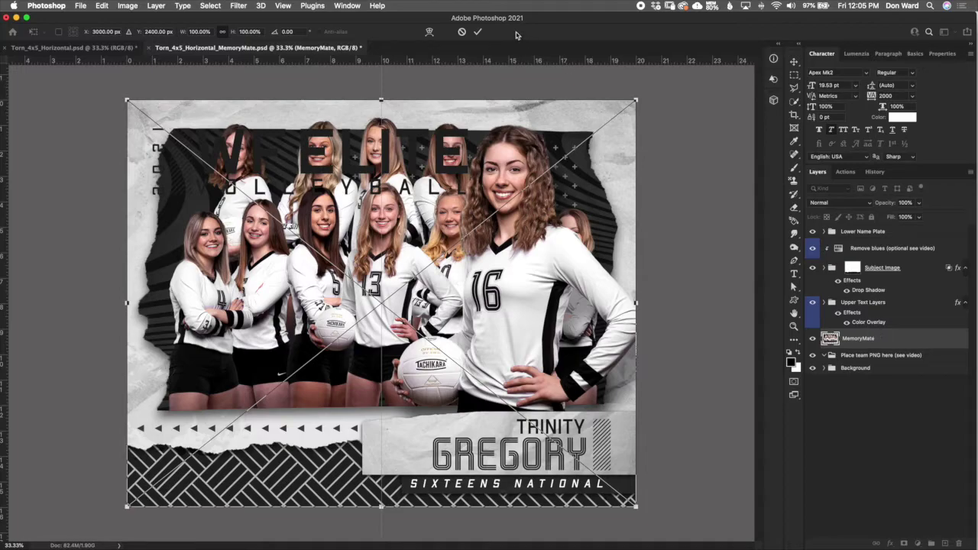
left_click(478, 33)
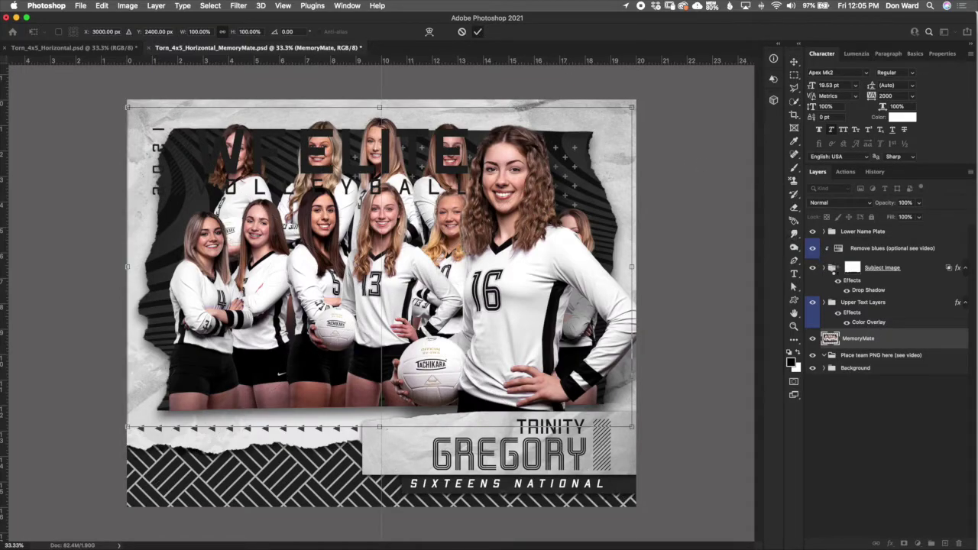
left_click_drag(865, 341, 877, 365)
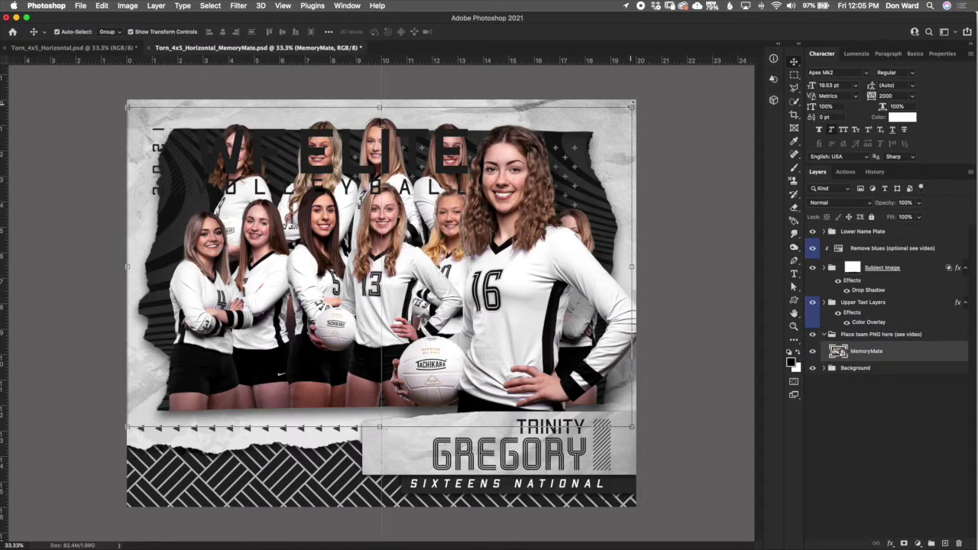
- Scale the placed team image to 68.62%, position it below the VOLLEYBALL title beside the player, and collapse its group
key("super+t")
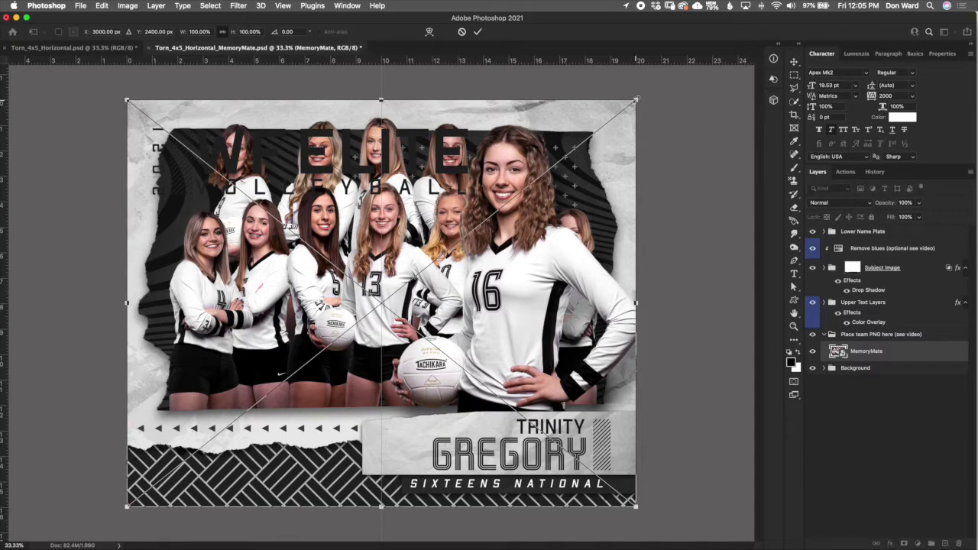
left_click_drag(634, 100, 572, 150)
left_click_drag(541, 193, 459, 257)
left_click_drag(286, 308, 275, 237)
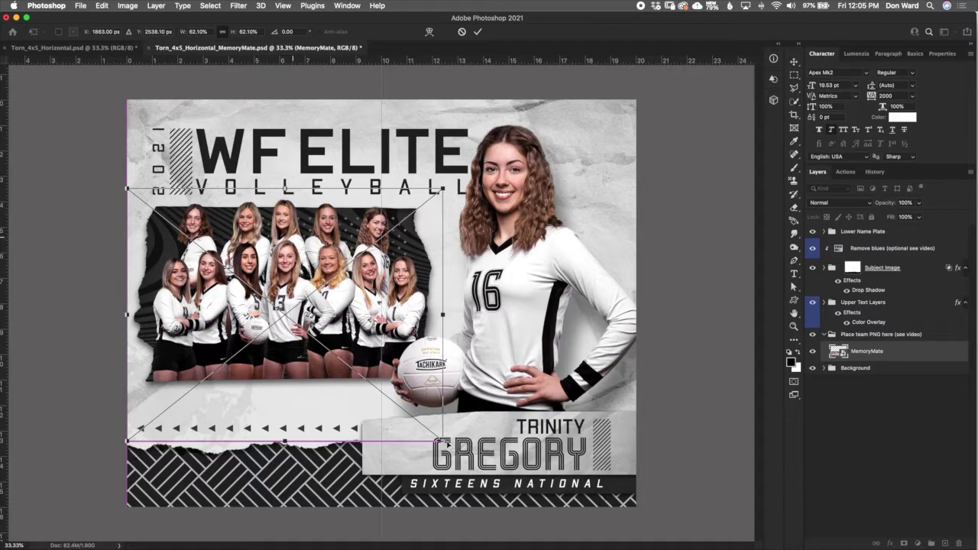
left_click_drag(444, 442, 476, 468)
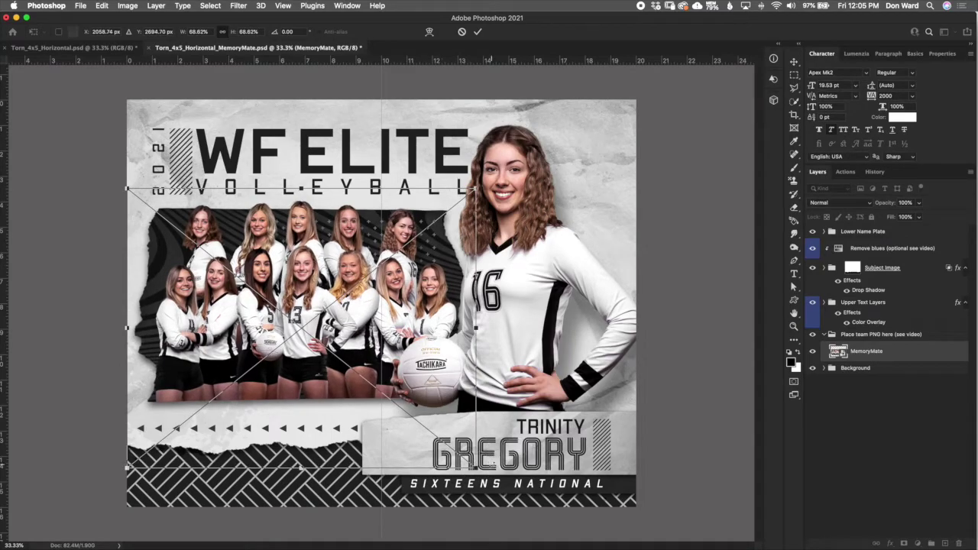
left_click(478, 33)
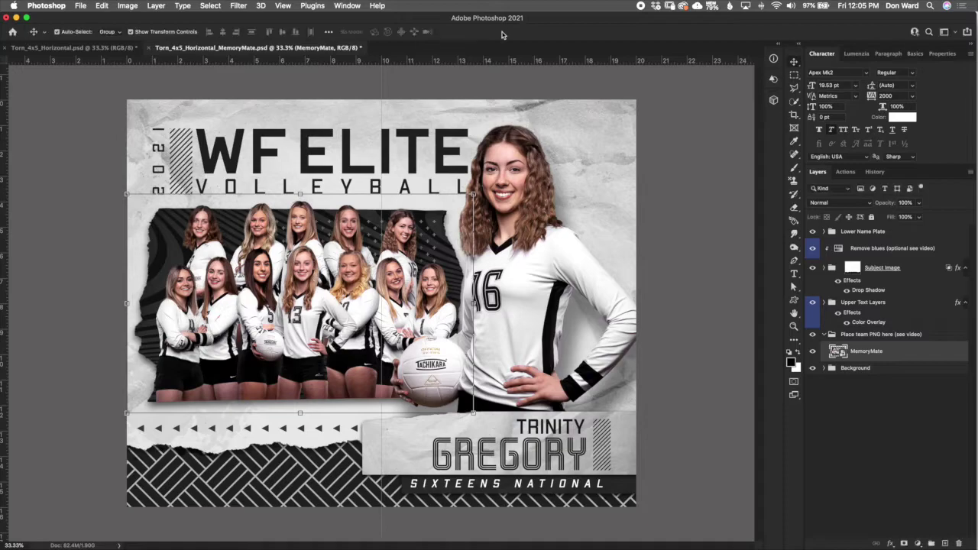
left_click(830, 337)
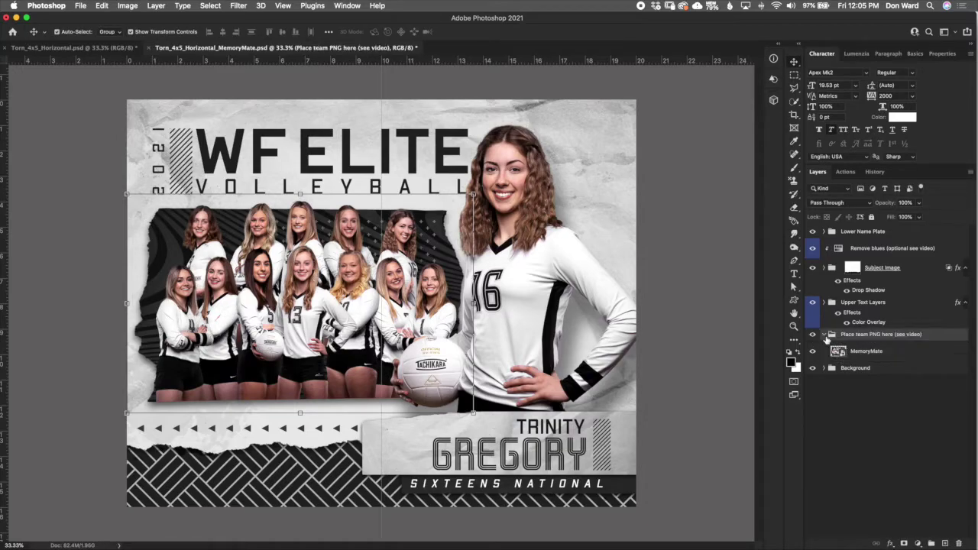
left_click(825, 336)
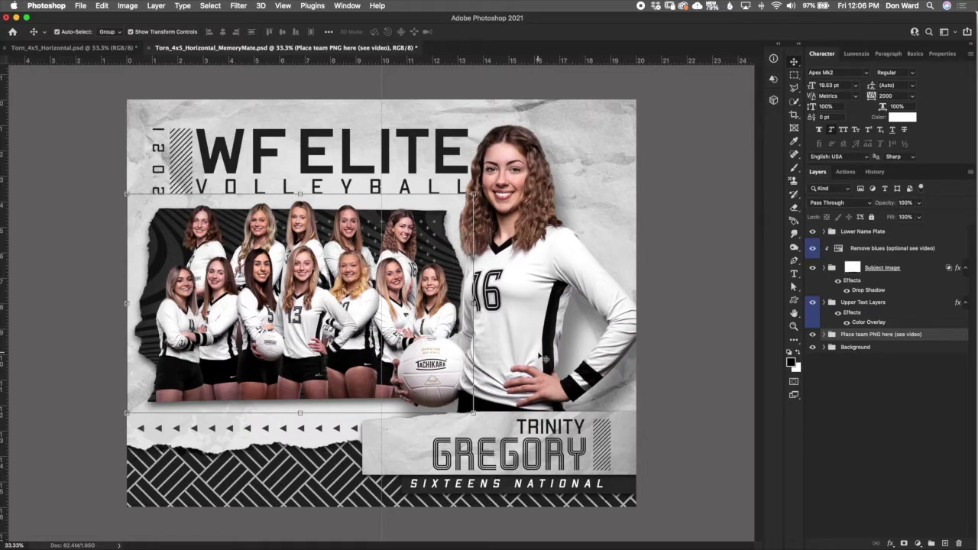
- Examine the player layer inside the Subject Image group, reselect the group and collapse it
left_click(825, 269)
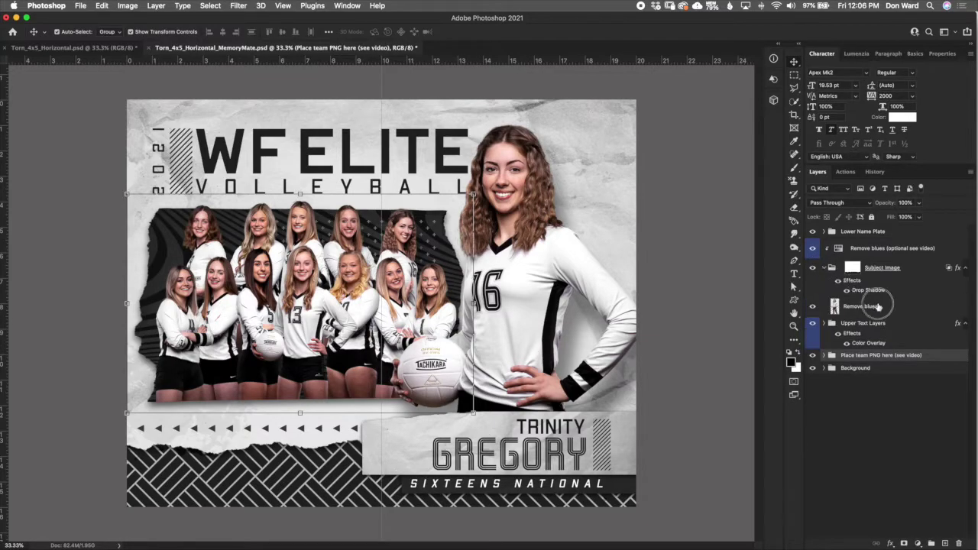
left_click(879, 306)
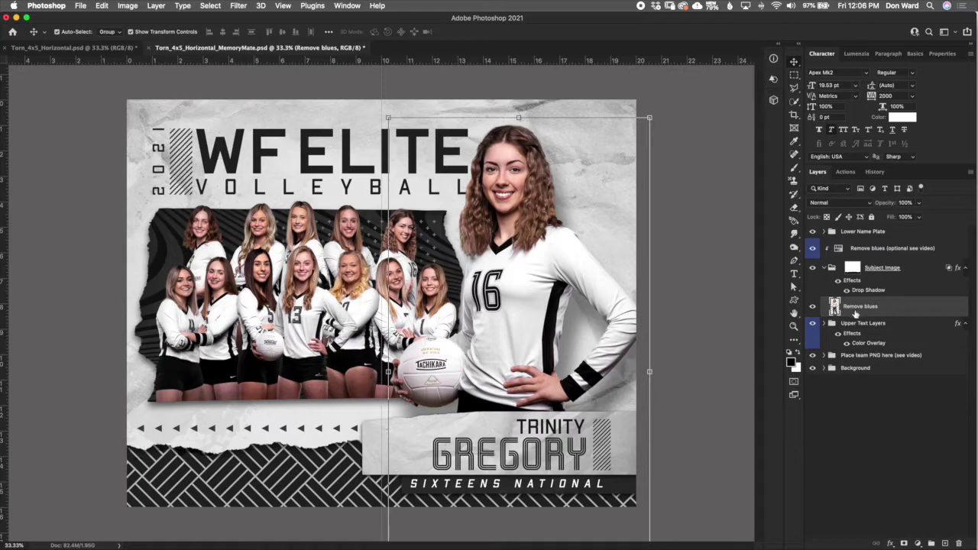
left_click(917, 273)
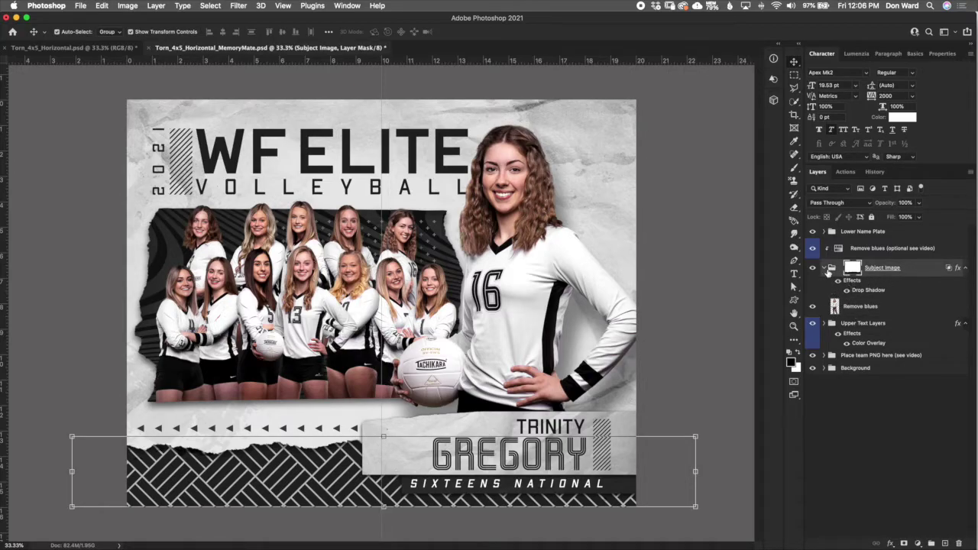
left_click(826, 268)
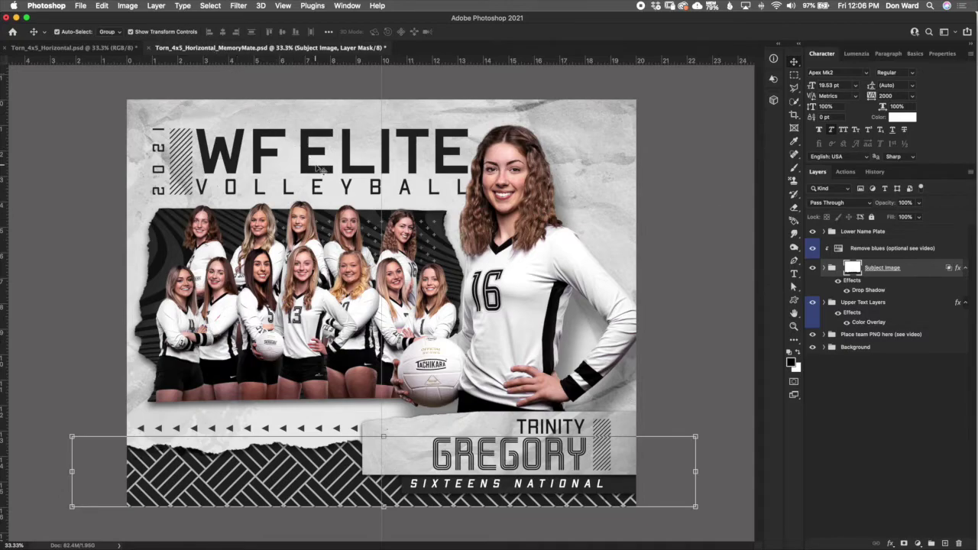
- Switch to Torn_Button.psd, review its layer groups, and compare the design with the Bleed Guide group off and on
left_click(150, 47)
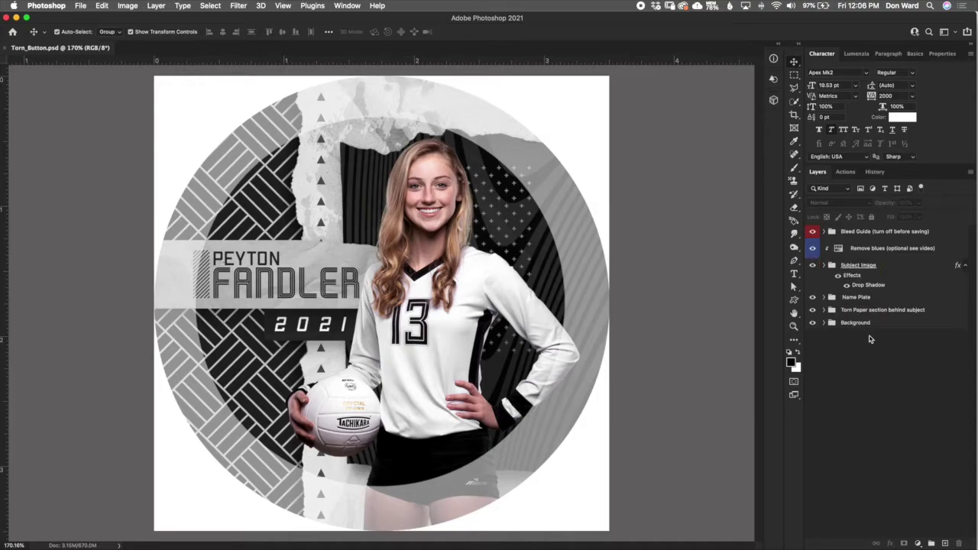
left_click(889, 322)
left_click(899, 311)
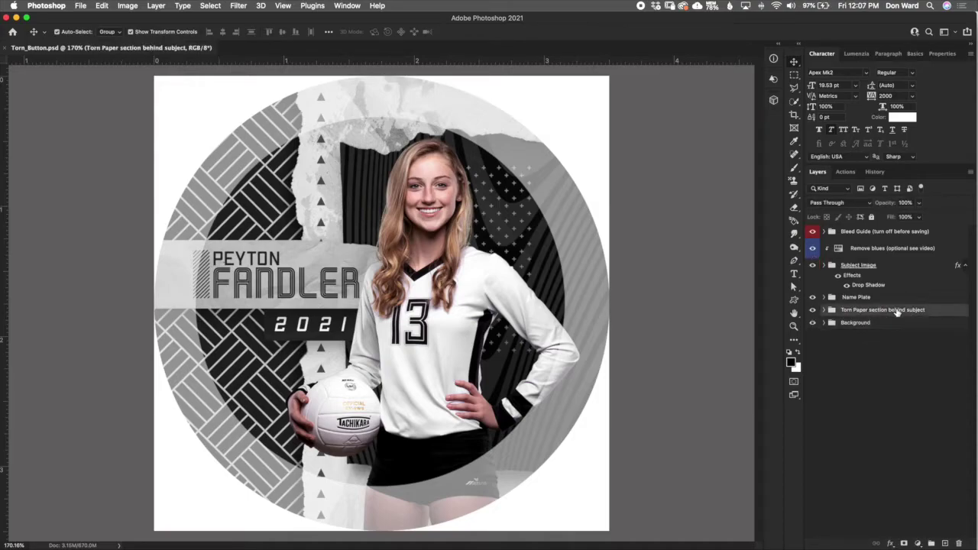
left_click(893, 231)
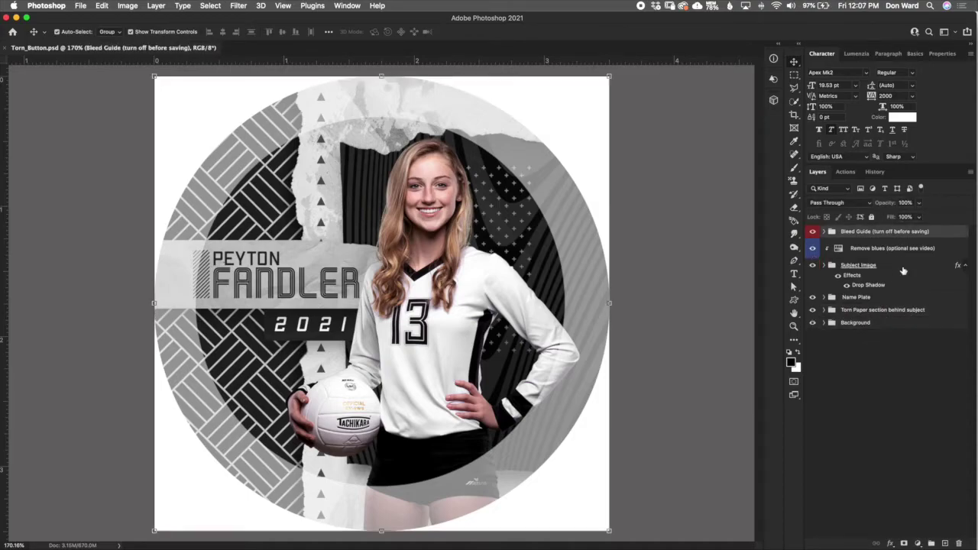
left_click(813, 234)
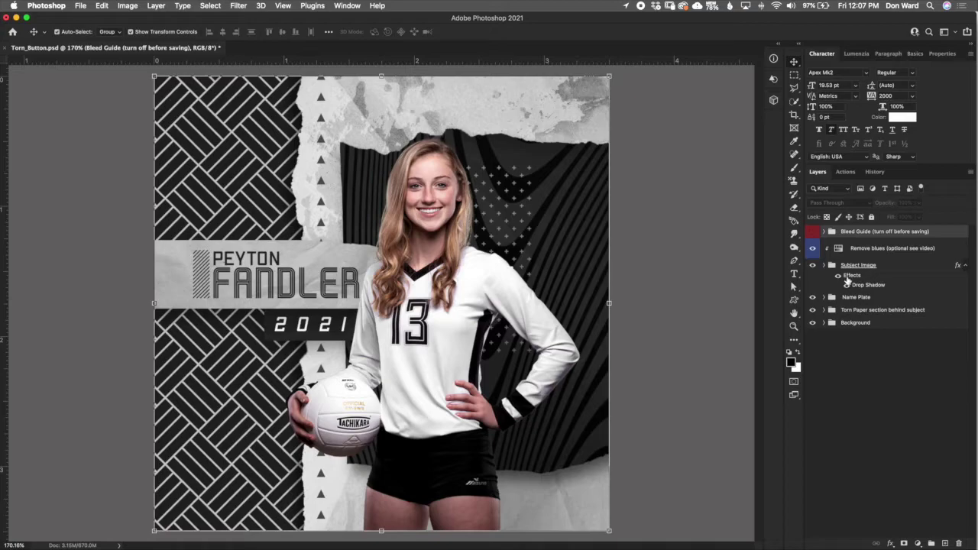
left_click(813, 233)
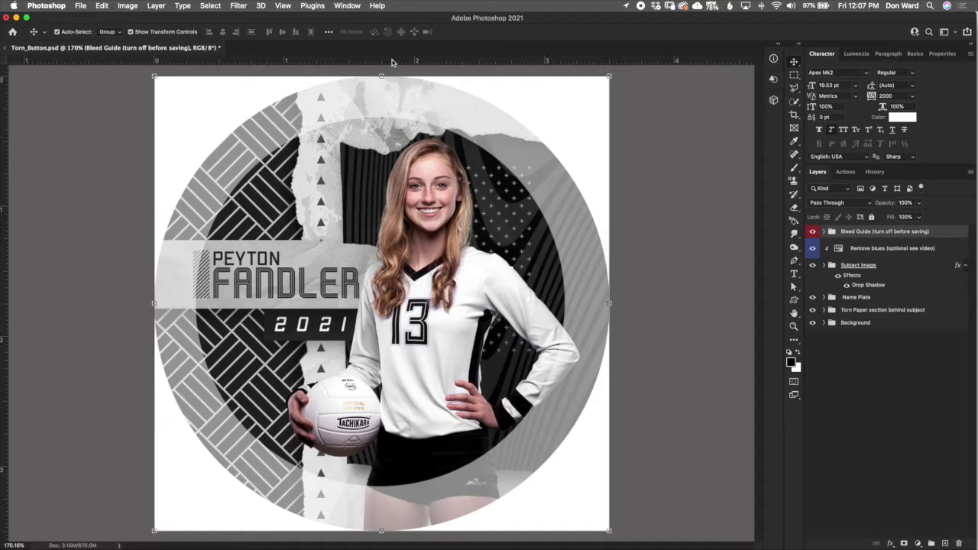
- Expand the Bleed Guide group and compare the button with the Cut Off Area layer off and on
left_click(824, 231)
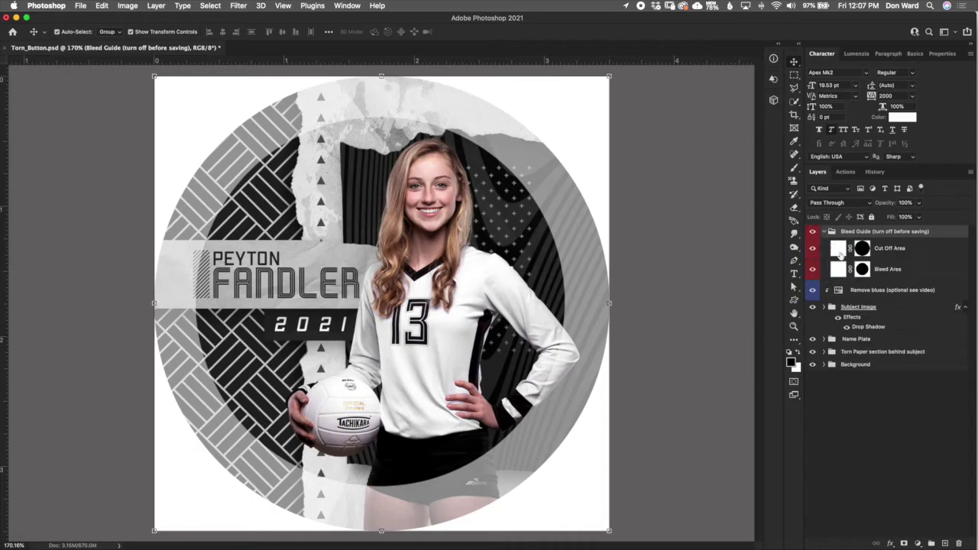
left_click(841, 250)
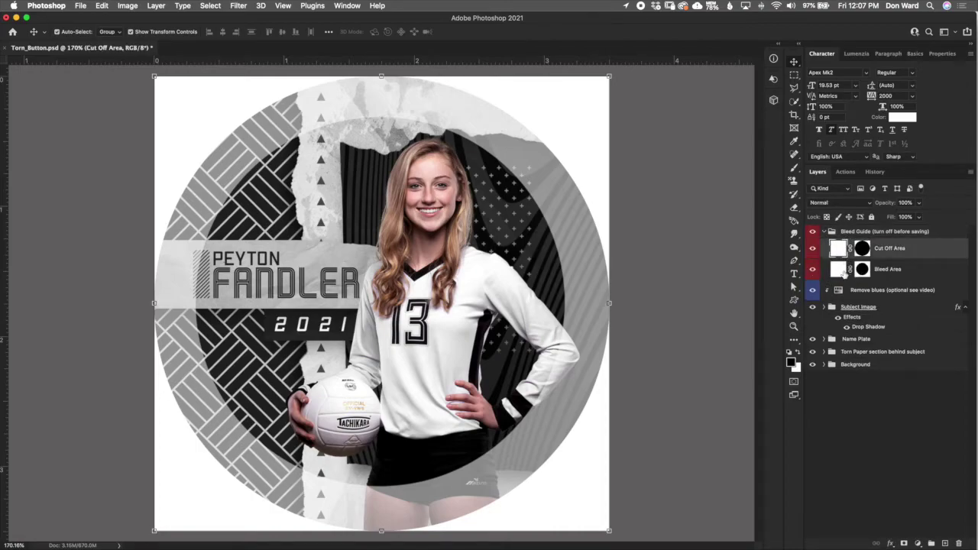
left_click(814, 249)
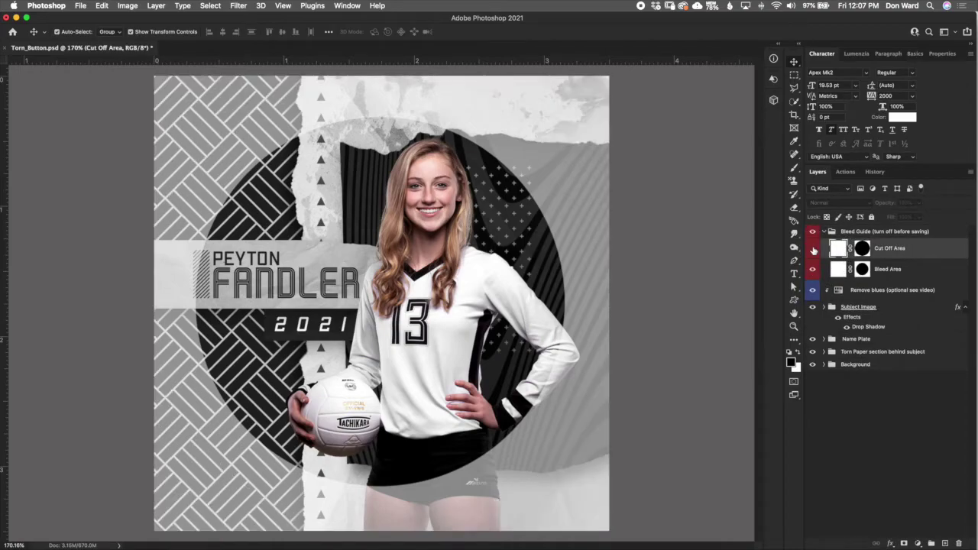
left_click(814, 248)
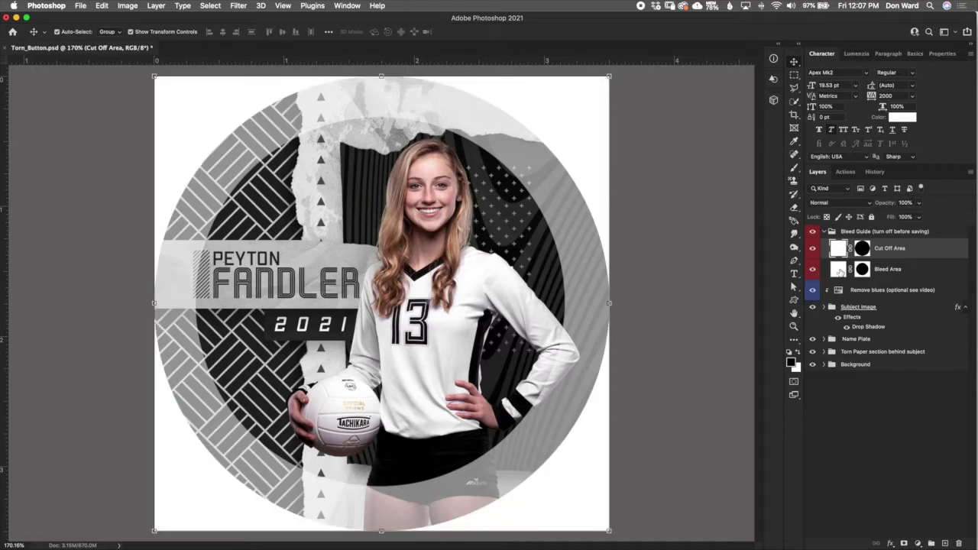
- Hide the Bleed Area and Cut Off Area layers and collapse the Bleed Guide group
left_click(841, 273)
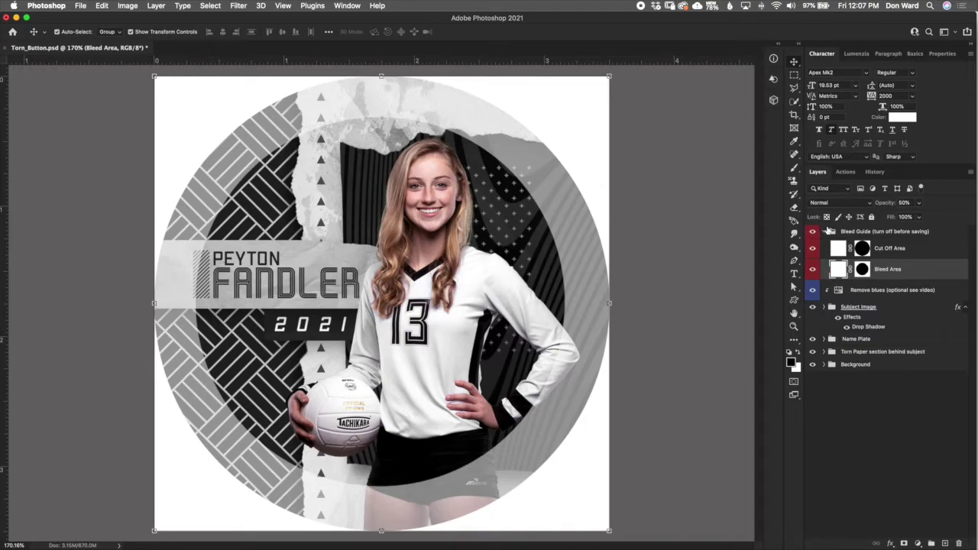
left_click(814, 268)
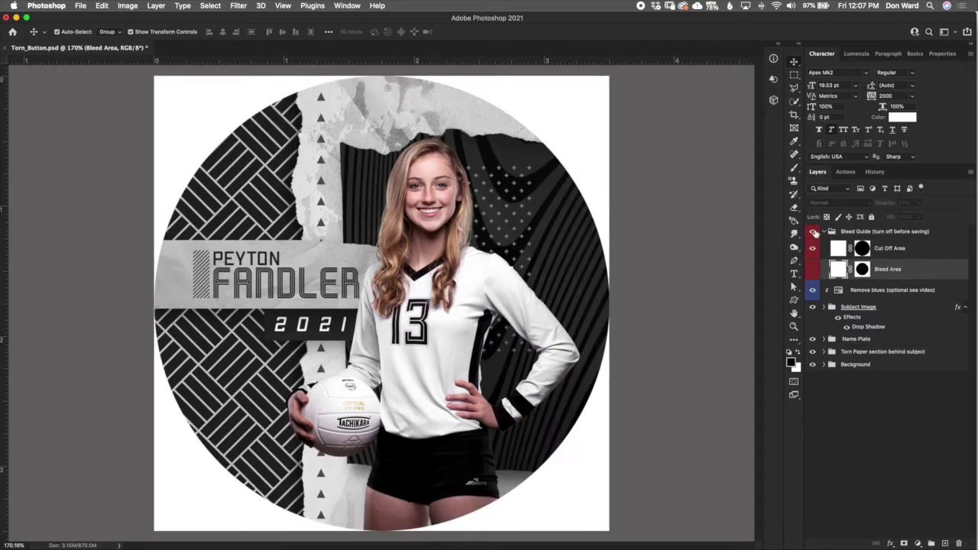
left_click(814, 248)
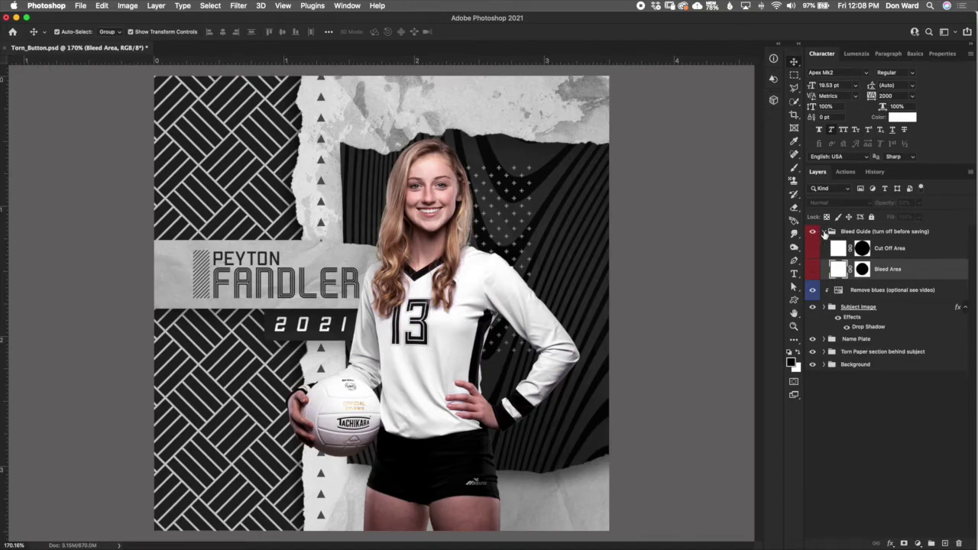
left_click(825, 231)
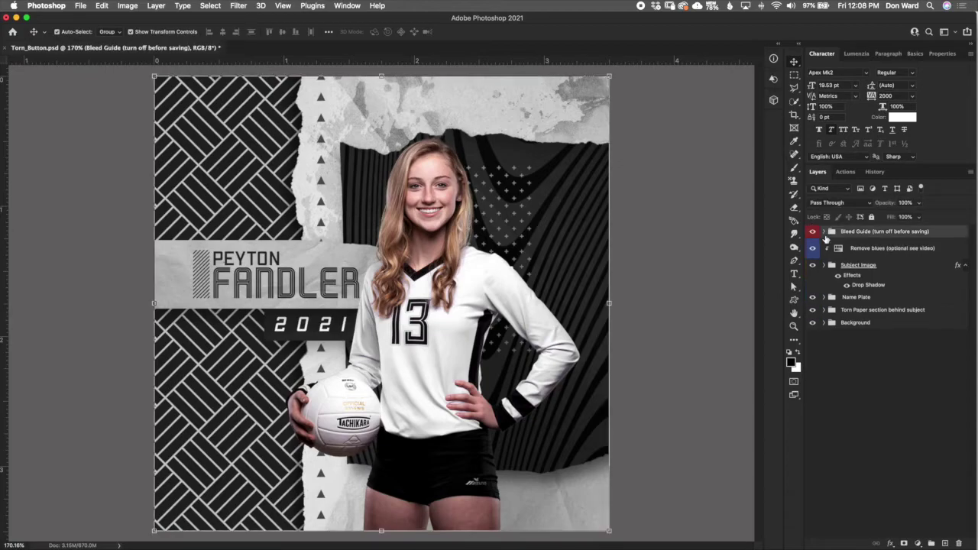